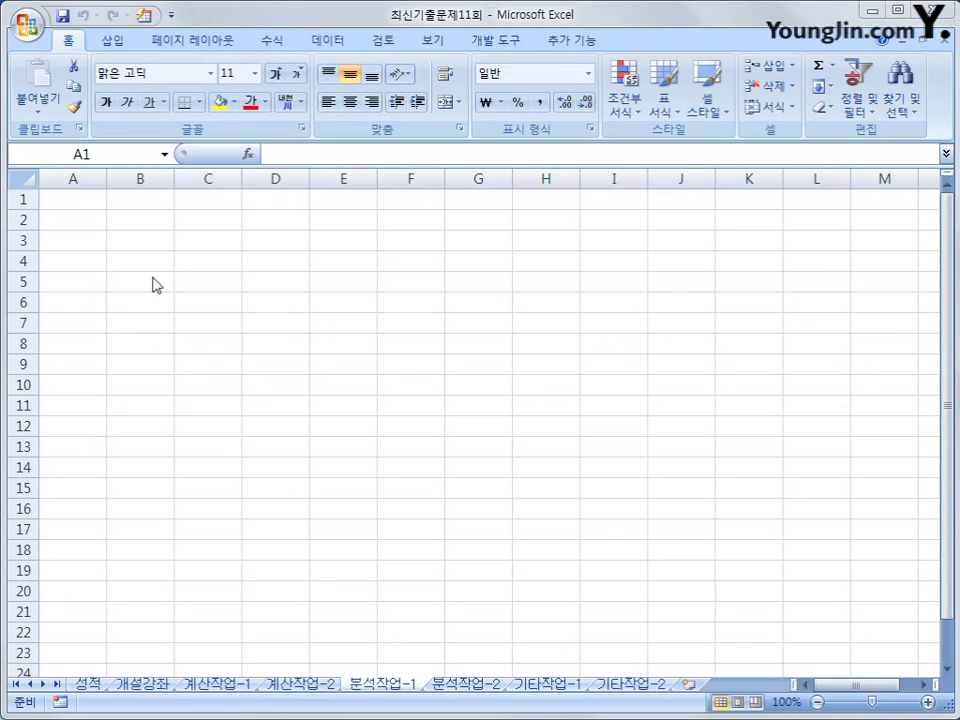
- Start a Microsoft Query import at cell B3 from the MS Access Database source, using the database 관리.accdb
{"action": "left_click", "coordinate": [141, 241]}
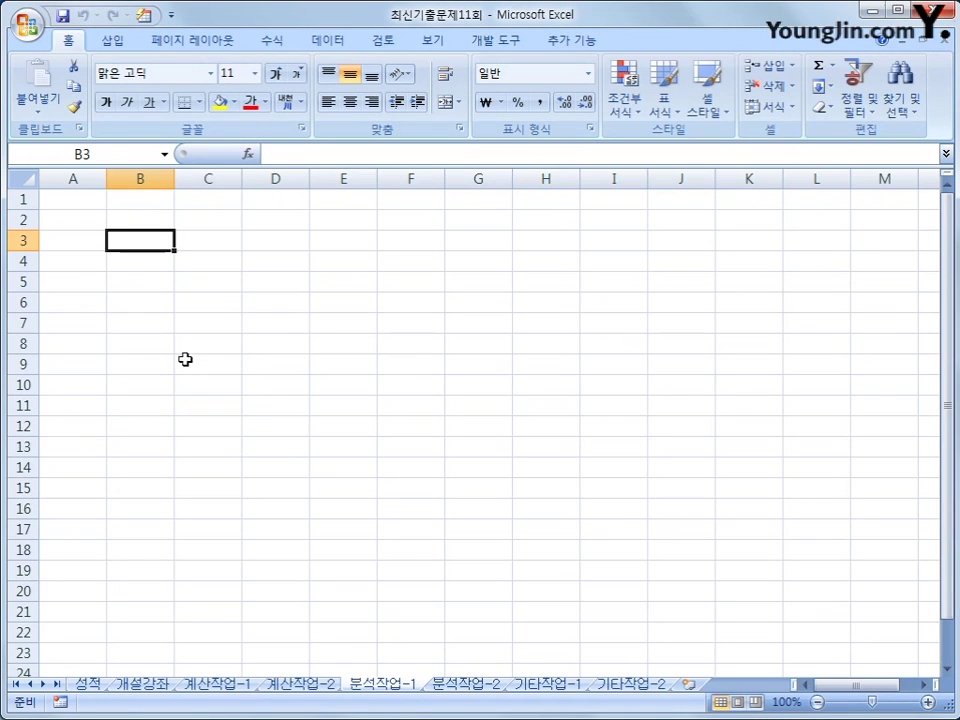
{"action": "left_click", "coordinate": [322, 41]}
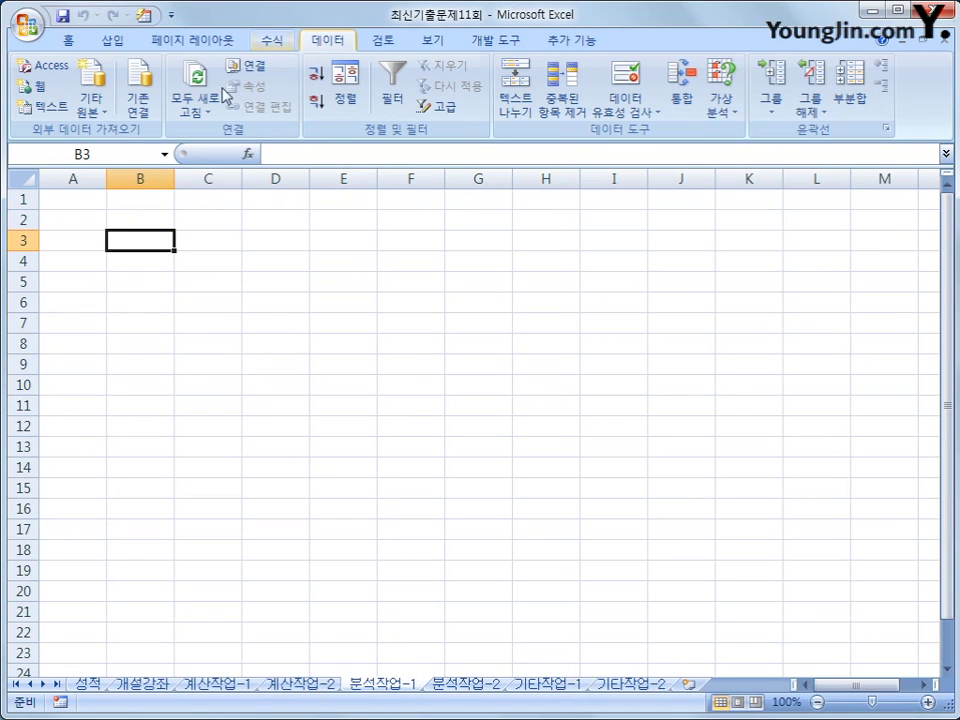
{"action": "left_click", "coordinate": [93, 108]}
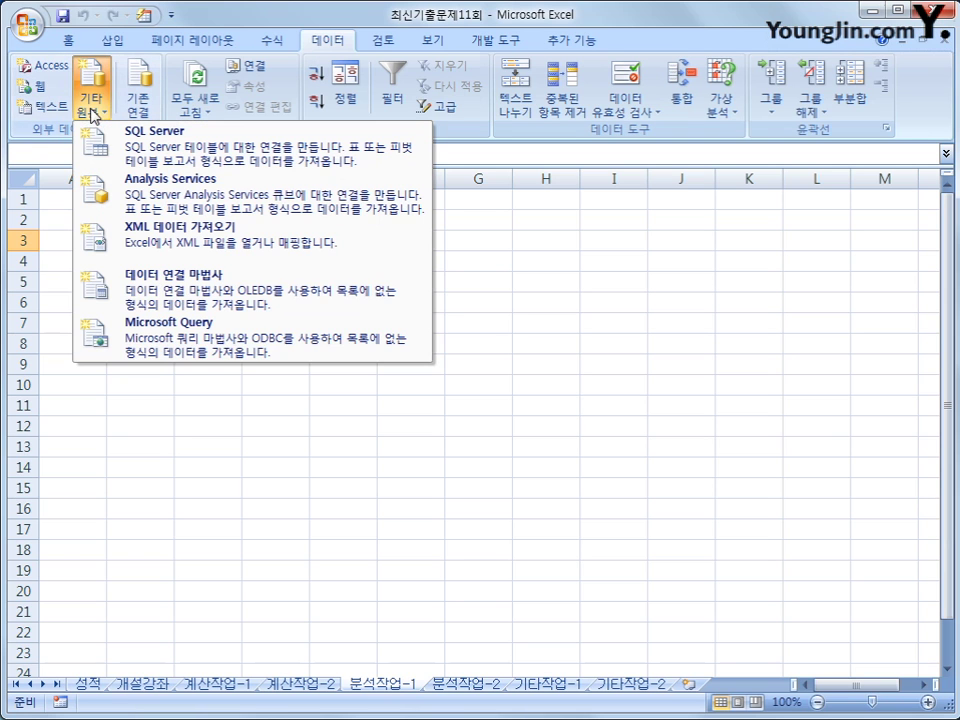
{"action": "left_click", "coordinate": [204, 352]}
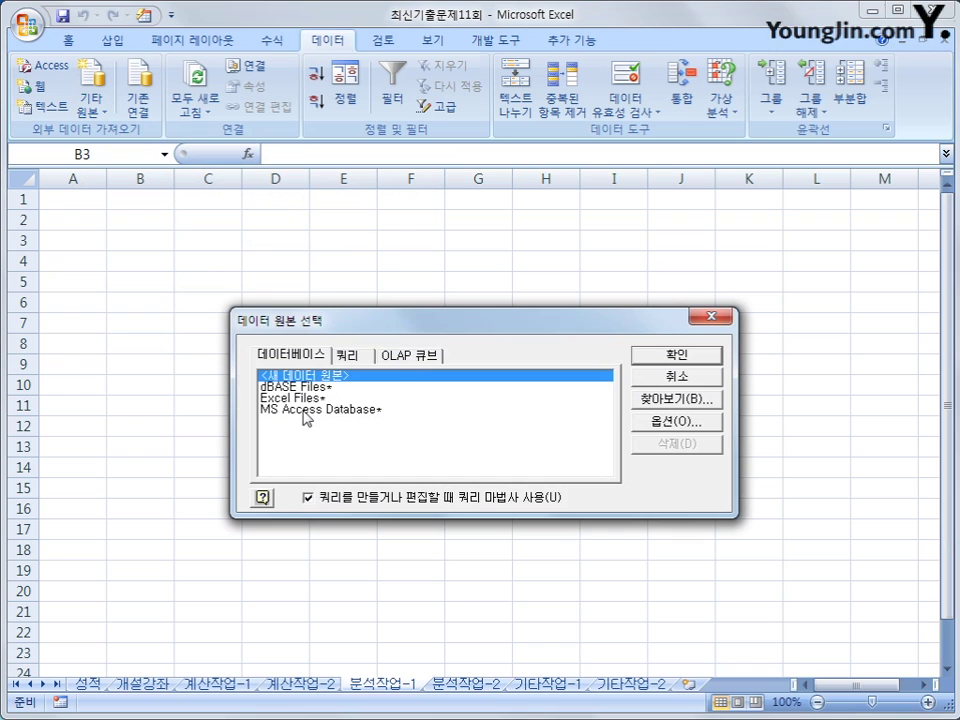
{"action": "left_click", "coordinate": [306, 410]}
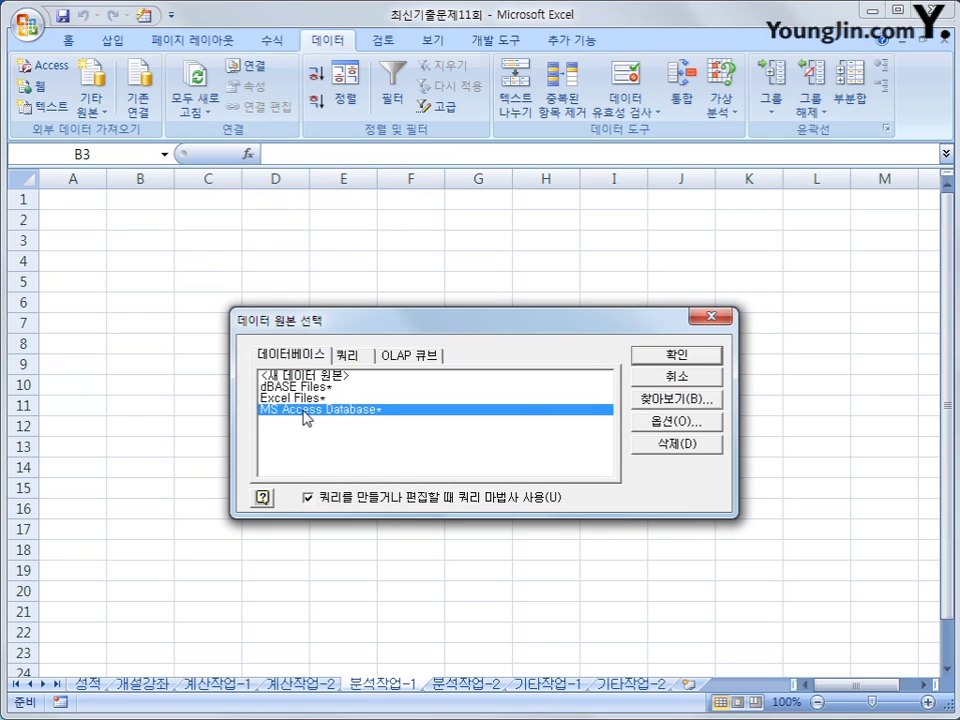
{"action": "left_click", "coordinate": [648, 353]}
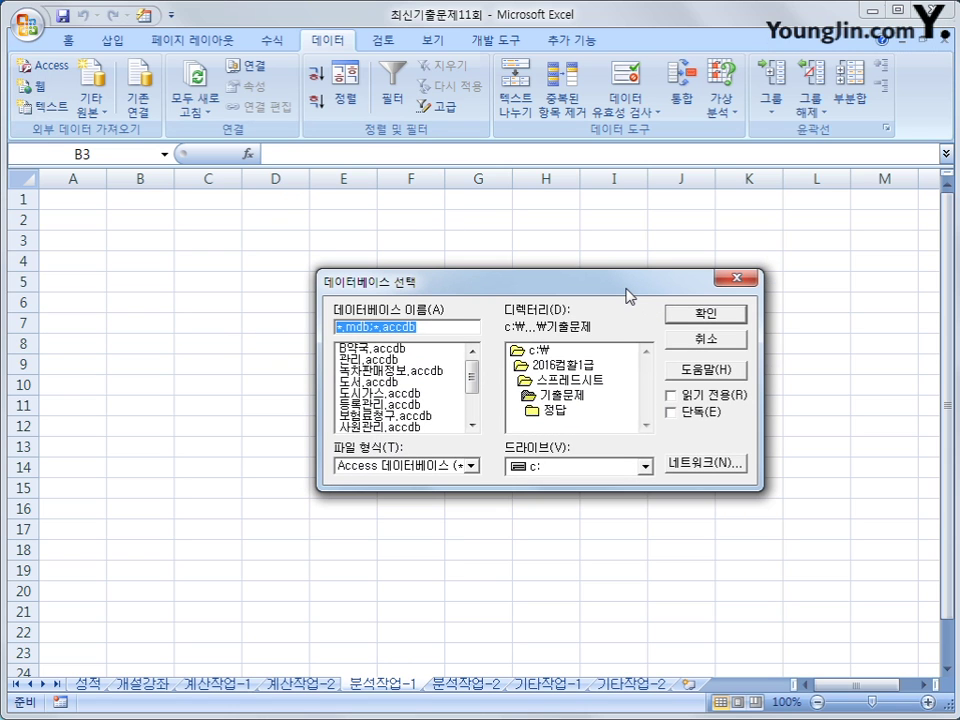
{"action": "left_click", "coordinate": [396, 362]}
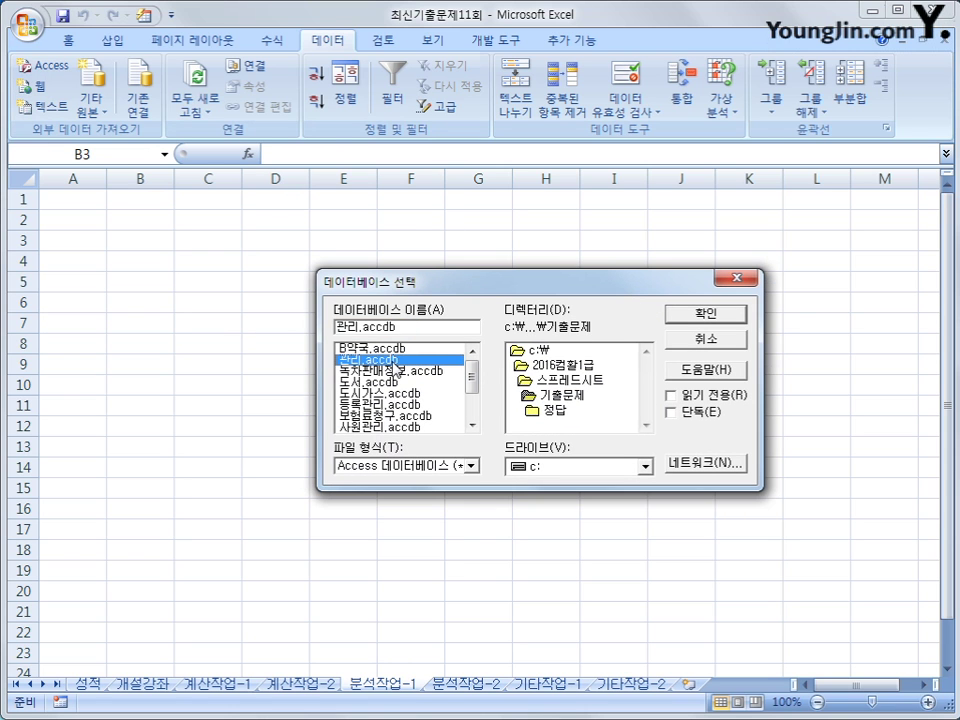
{"action": "left_click", "coordinate": [705, 315]}
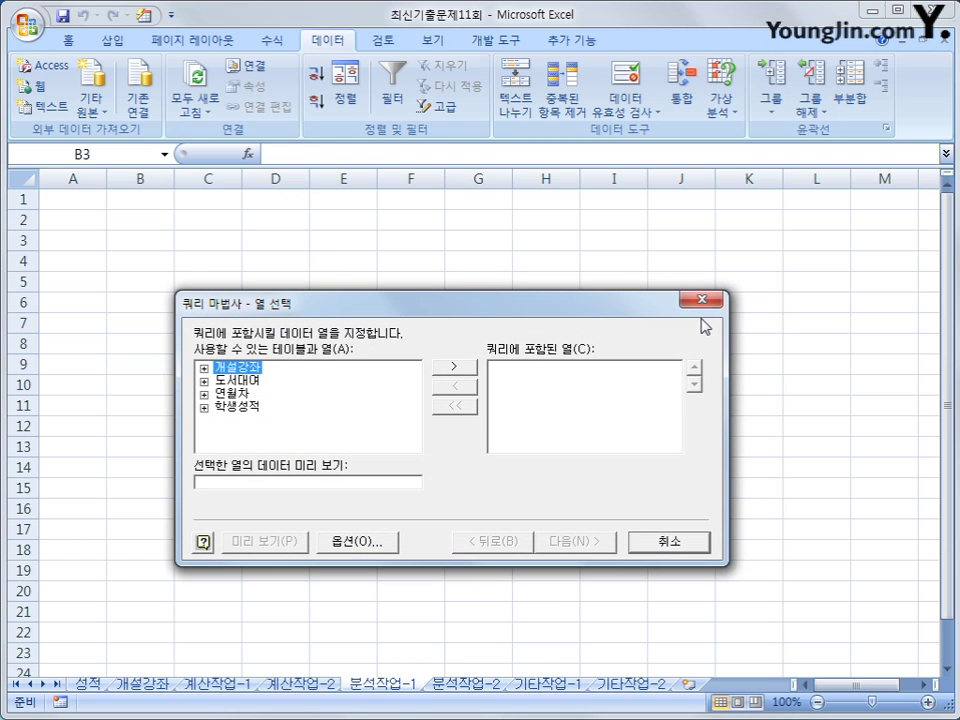
- Add the columns 이름, 부서, 휴가시작일, 휴가유형 and 일수 from the 연월차 table to the query
{"action": "left_click", "coordinate": [241, 394]}
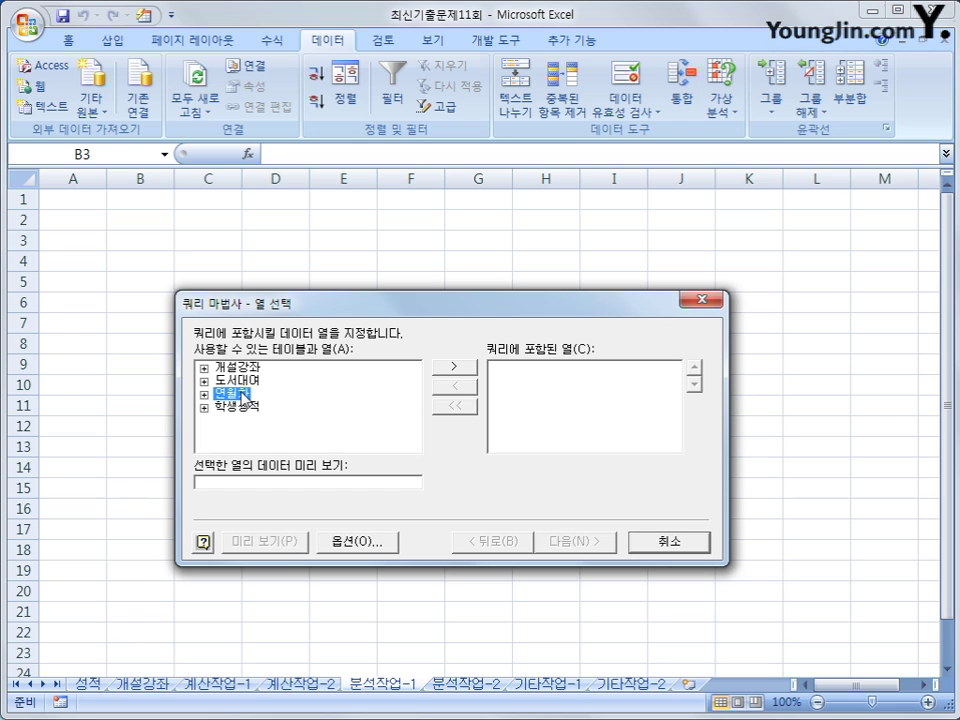
{"action": "double_click", "coordinate": [243, 396]}
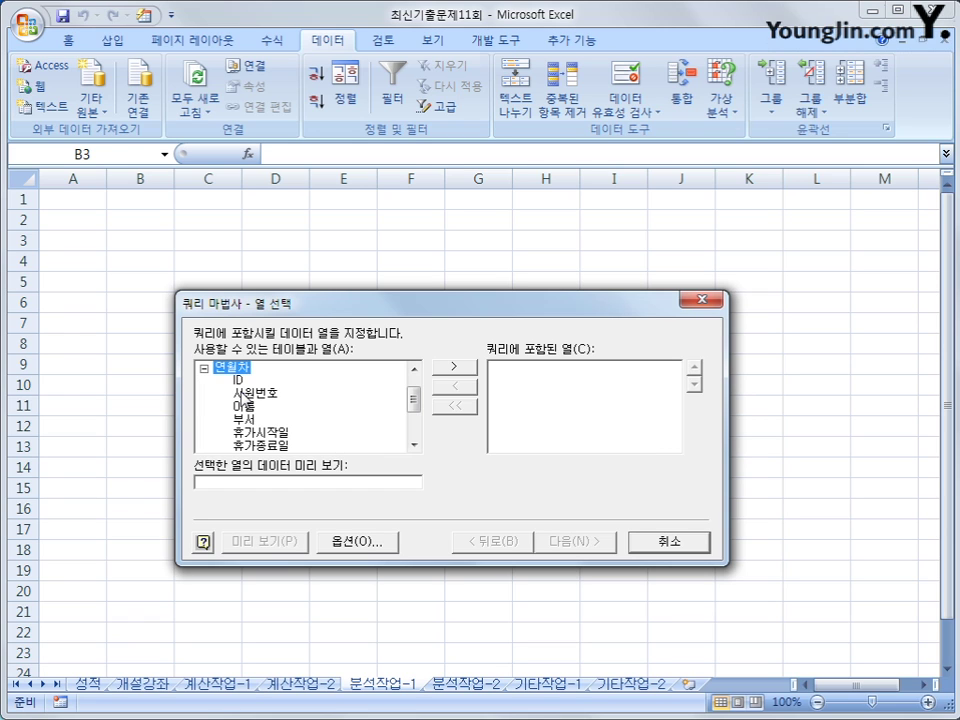
{"action": "double_click", "coordinate": [243, 405]}
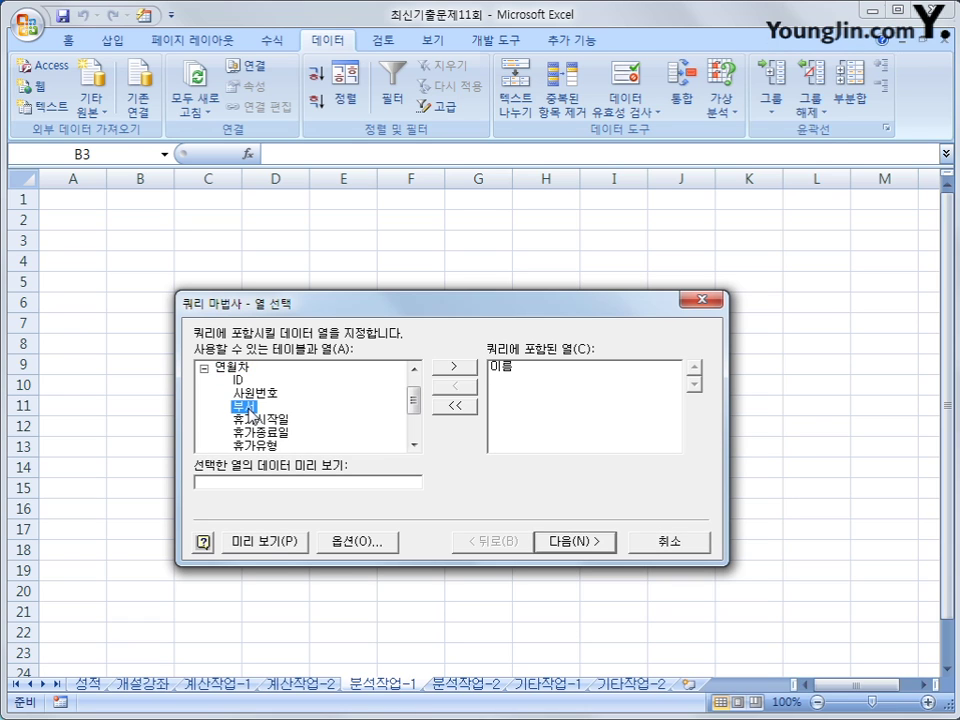
{"action": "double_click", "coordinate": [245, 406]}
{"action": "double_click", "coordinate": [247, 410]}
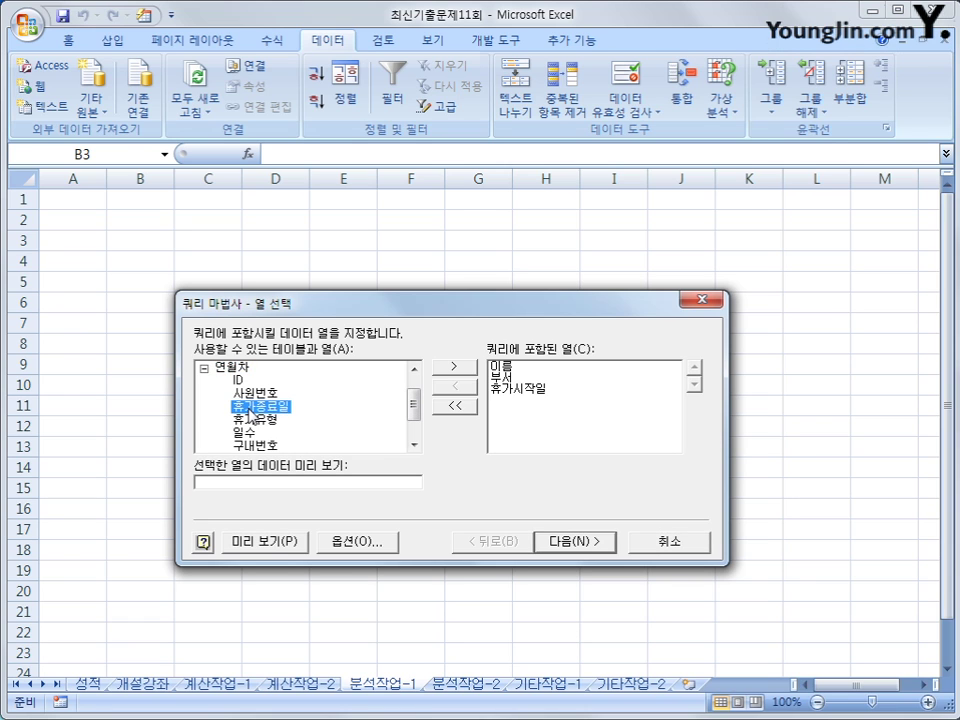
{"action": "left_click", "coordinate": [249, 420]}
{"action": "double_click", "coordinate": [249, 420]}
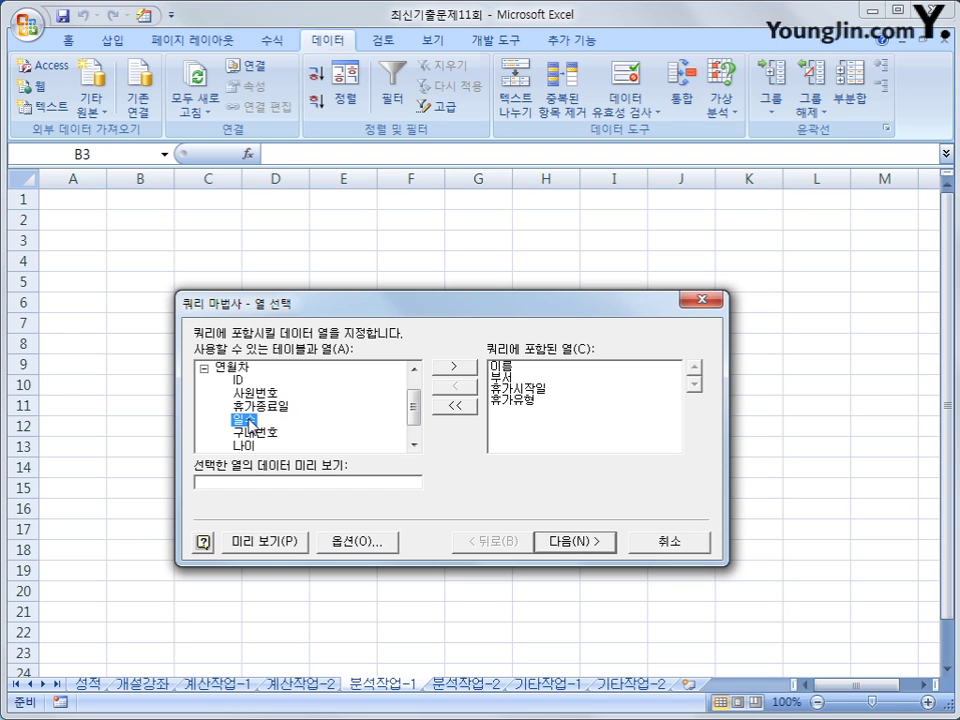
{"action": "double_click", "coordinate": [251, 422]}
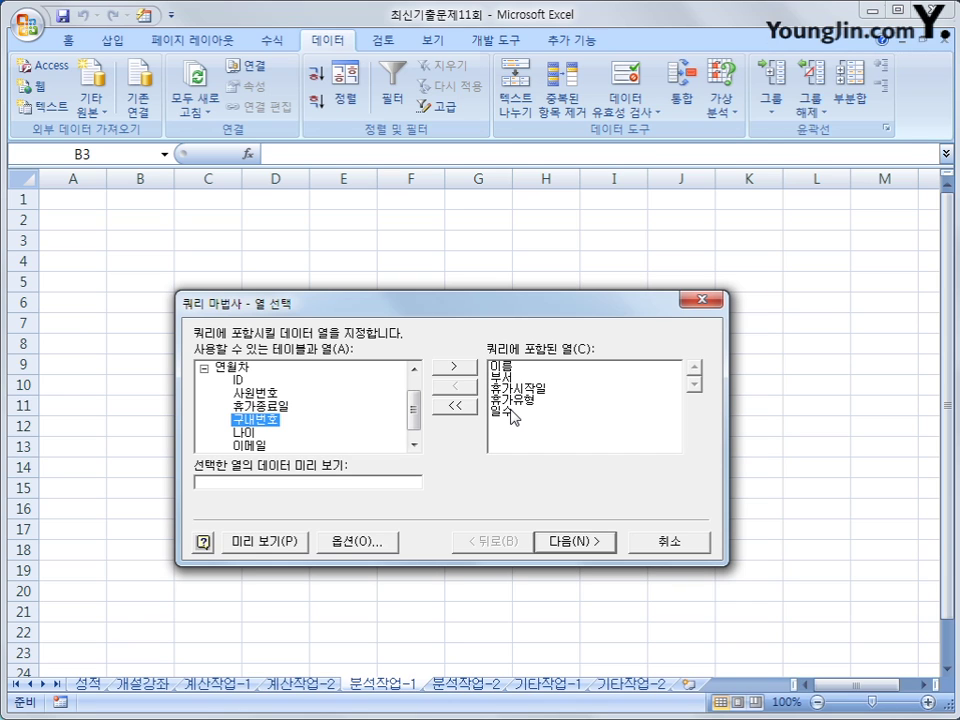
- Finish the query without filters or sorting and return the data as a pivot table report at $B$3 of the existing worksheet
{"action": "left_click", "coordinate": [587, 545]}
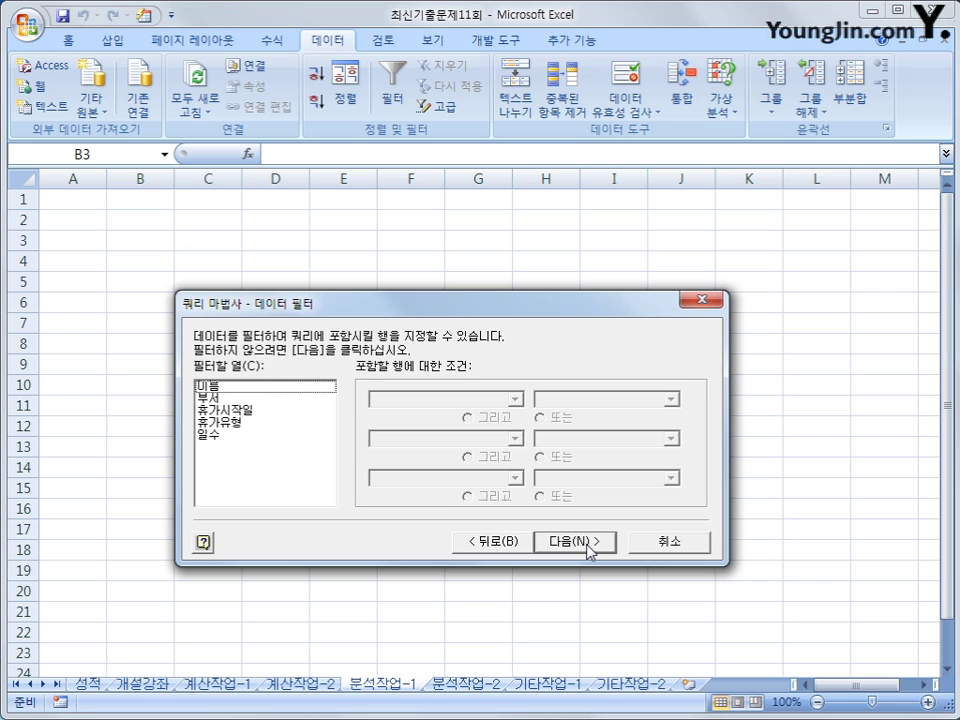
{"action": "left_click", "coordinate": [588, 545]}
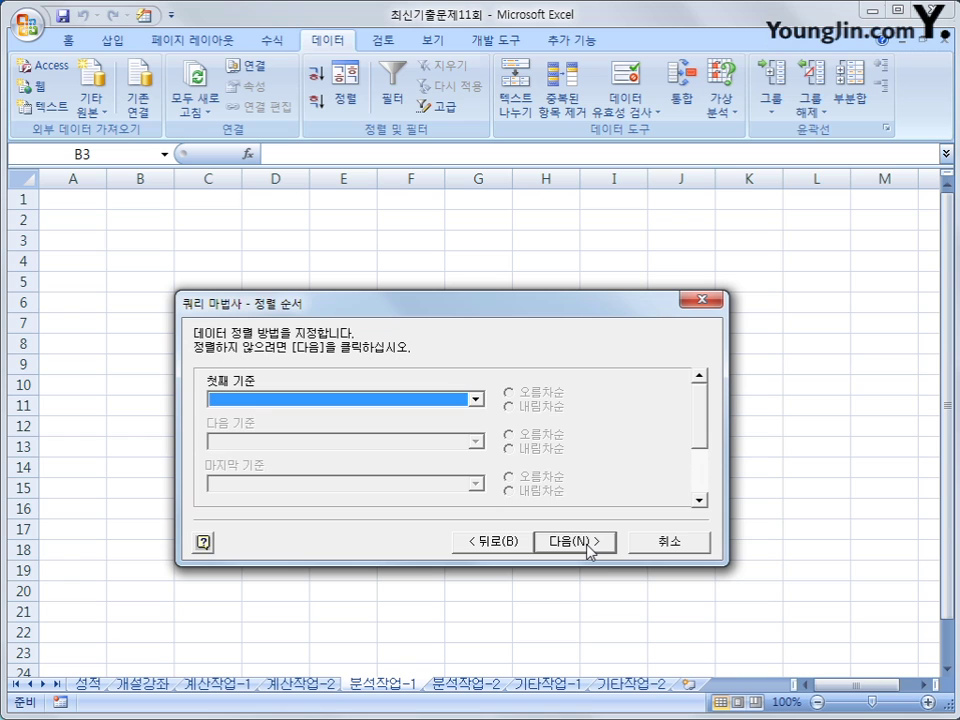
{"action": "left_click", "coordinate": [588, 545]}
{"action": "left_click", "coordinate": [586, 545]}
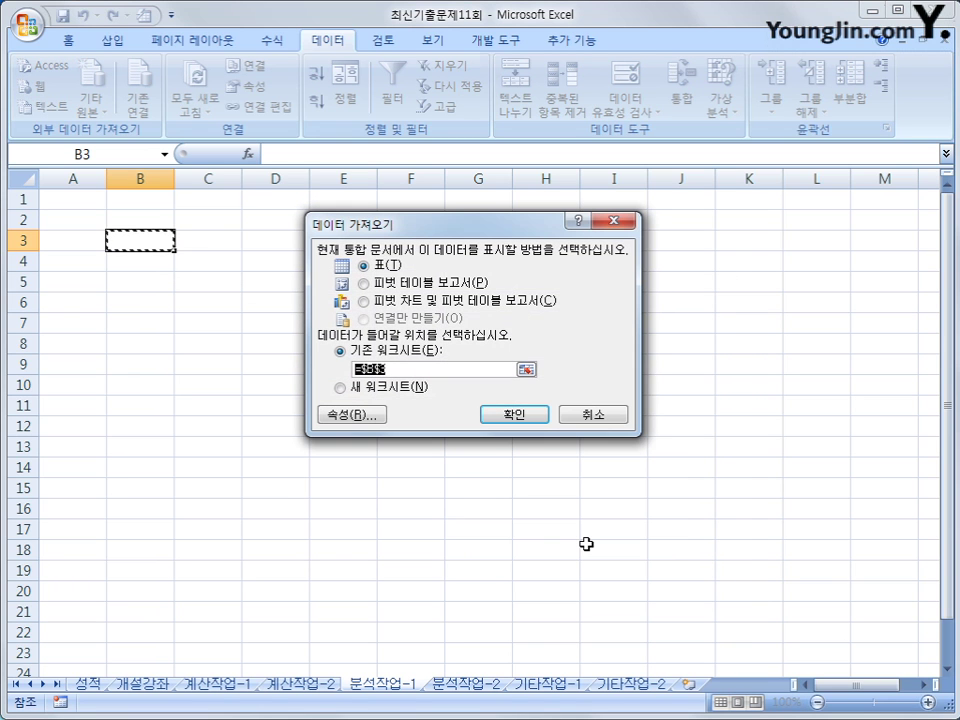
{"action": "left_click", "coordinate": [444, 290]}
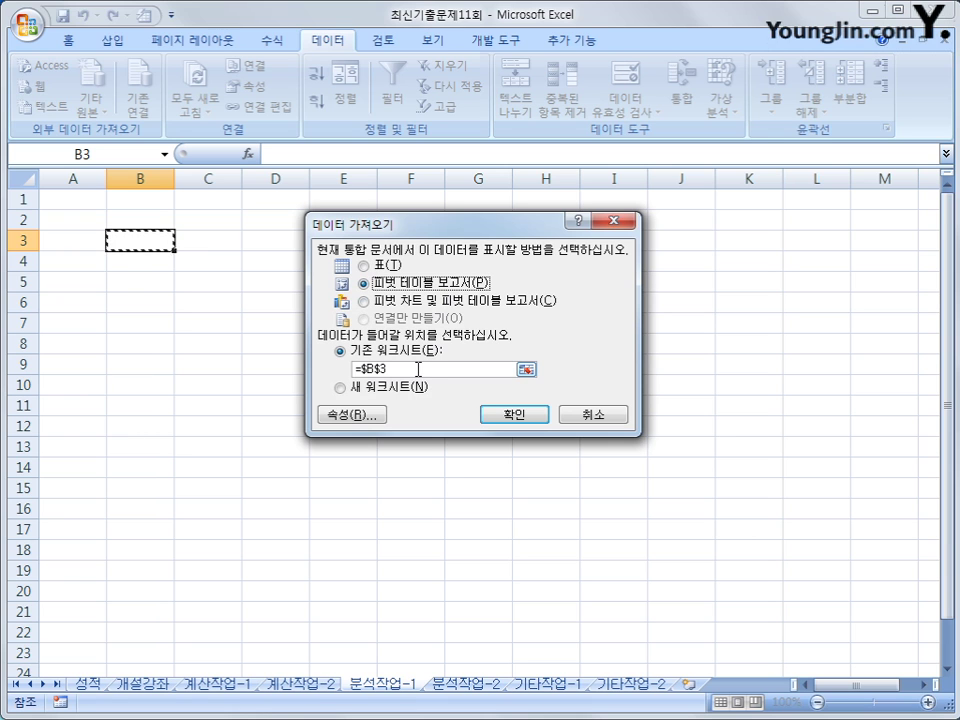
{"action": "left_click", "coordinate": [536, 415]}
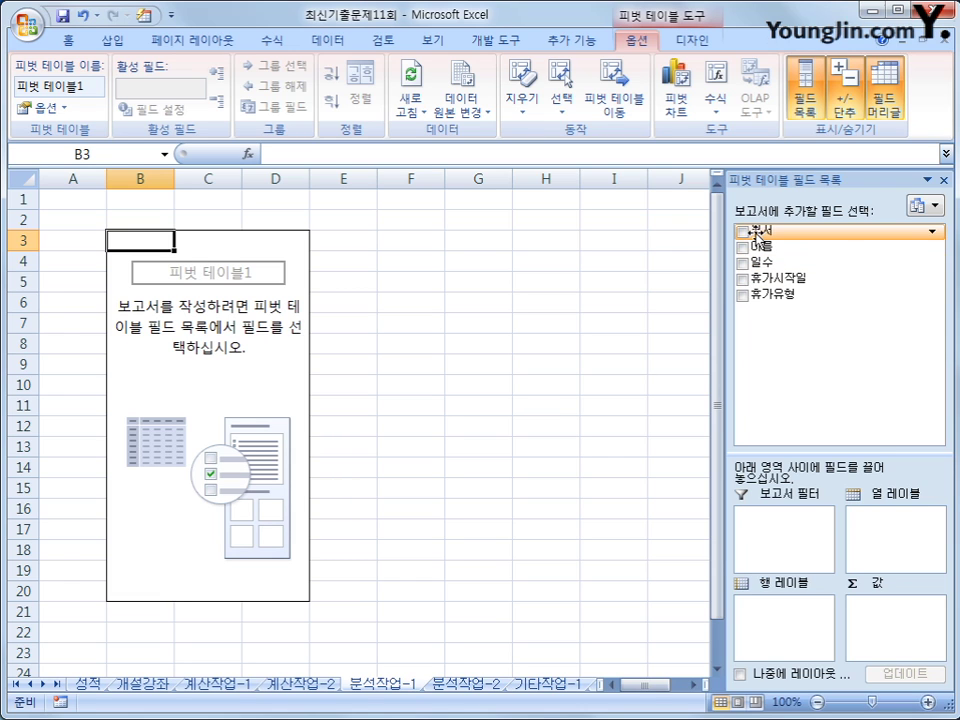
- Lay out the pivot table with 부서 and 휴가유형 as row labels, 휴가시작일 as column label and the sum of 일수 as values
{"action": "left_click_drag", "start_coordinate": [760, 231], "coordinate": [770, 607]}
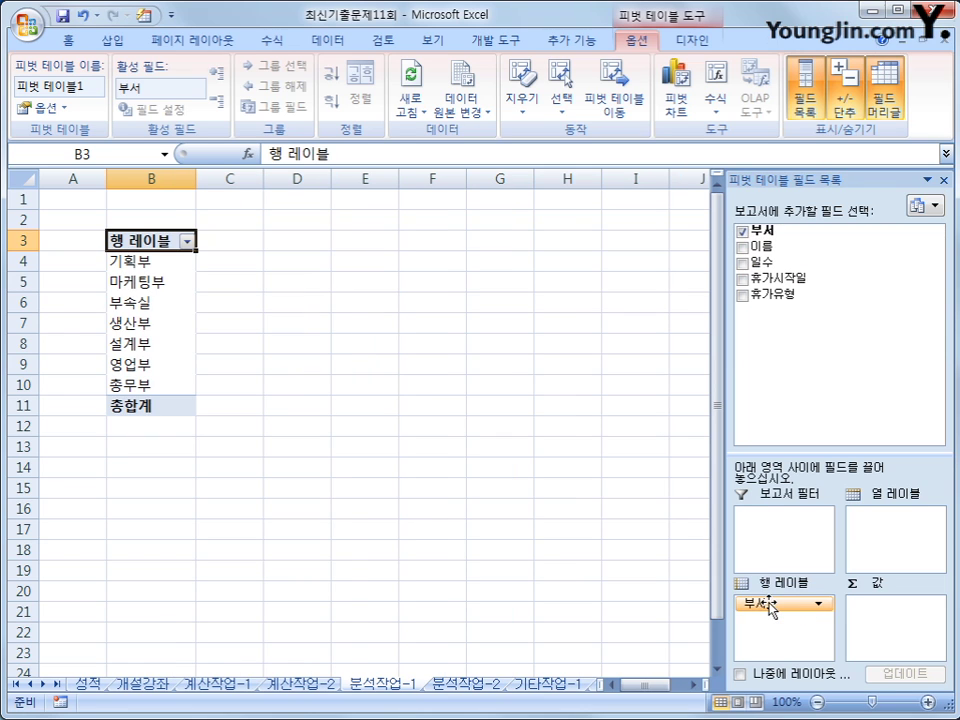
{"action": "left_click_drag", "start_coordinate": [745, 296], "coordinate": [771, 641]}
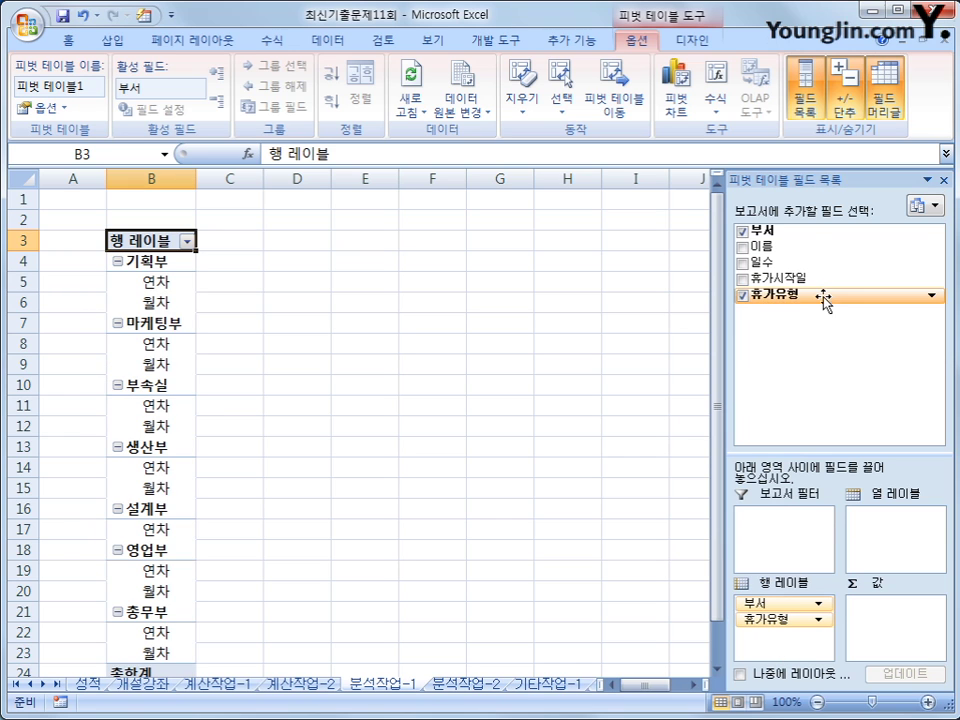
{"action": "left_click_drag", "start_coordinate": [785, 278], "coordinate": [889, 535]}
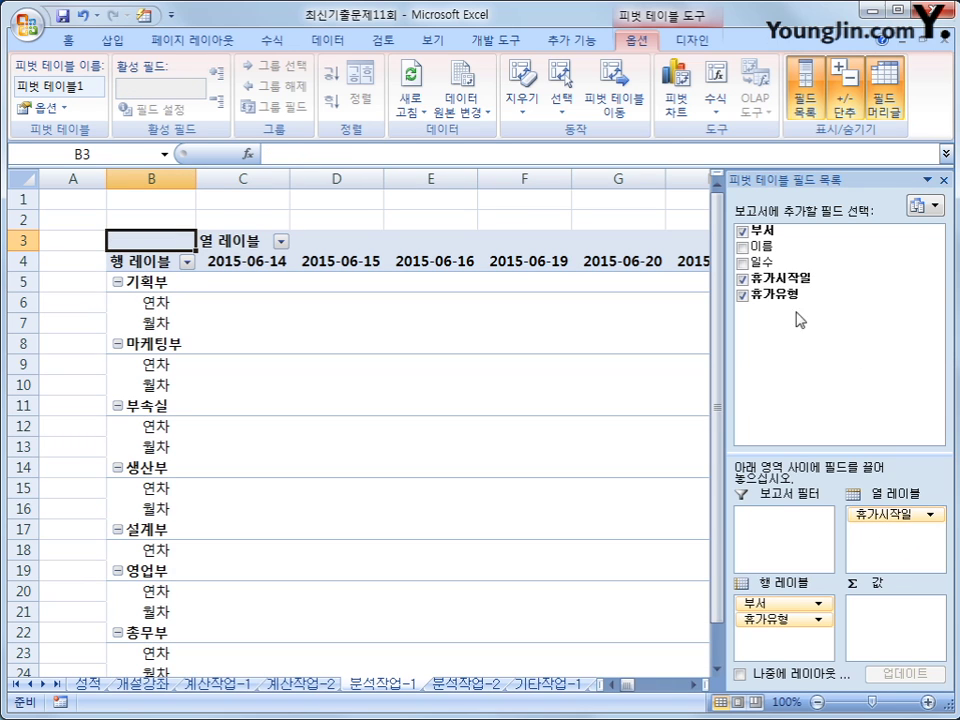
{"action": "left_click_drag", "start_coordinate": [748, 246], "coordinate": [889, 624]}
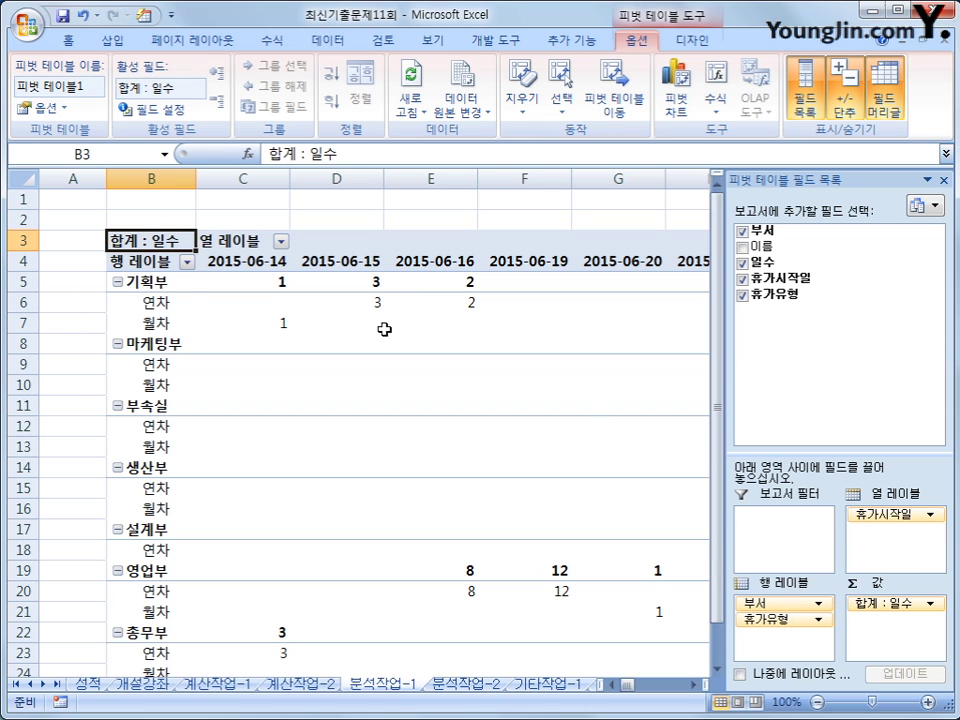
- Change the pivot table's report layout to tabular form
{"action": "left_click", "coordinate": [160, 261]}
{"action": "left_click", "coordinate": [232, 242]}
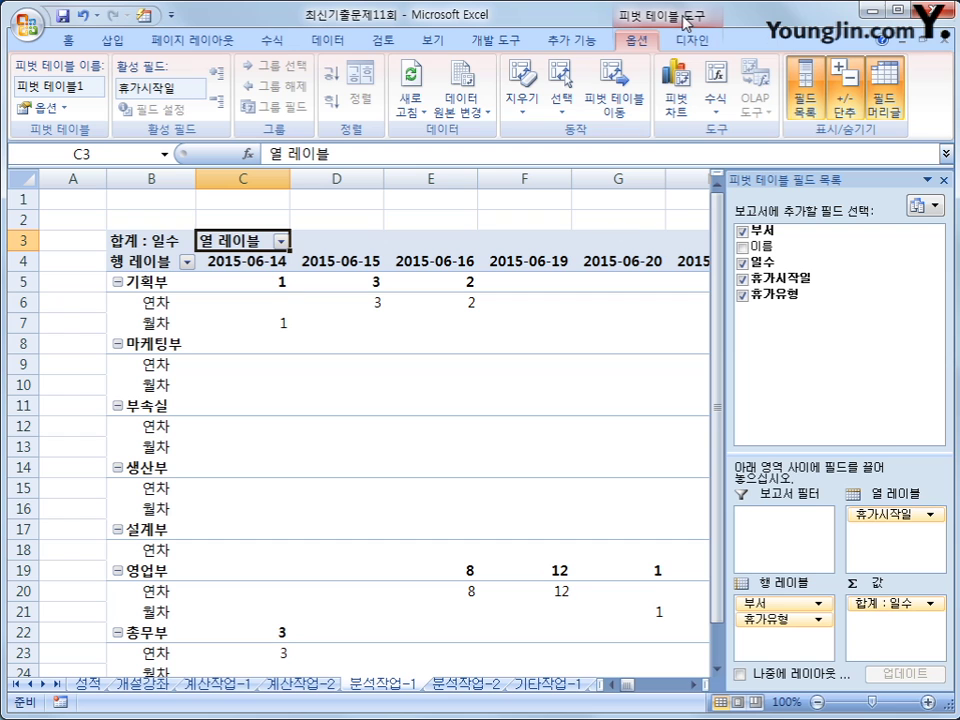
{"action": "left_click", "coordinate": [697, 41]}
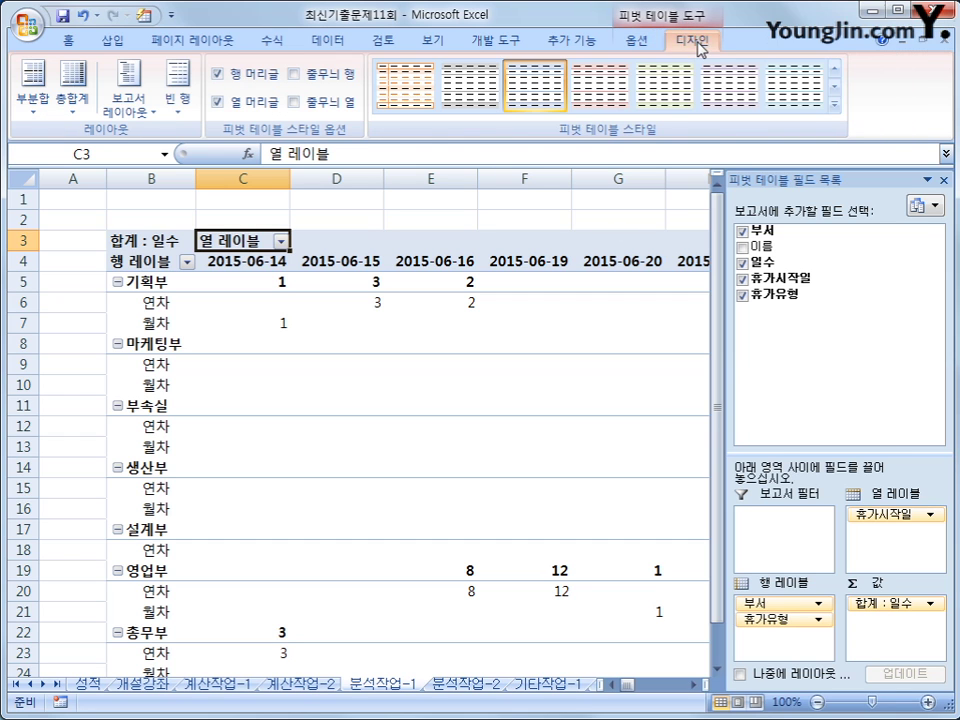
{"action": "left_click", "coordinate": [128, 104]}
{"action": "left_click", "coordinate": [176, 234]}
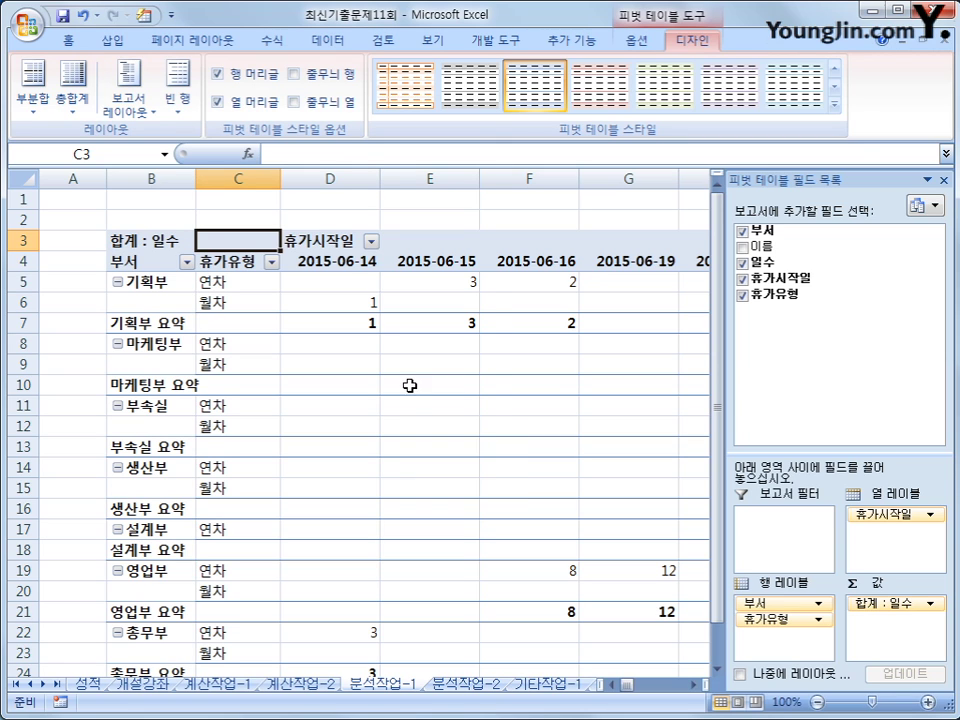
- Group the 휴가시작일 column dates by month (월)
{"action": "left_click", "coordinate": [337, 252]}
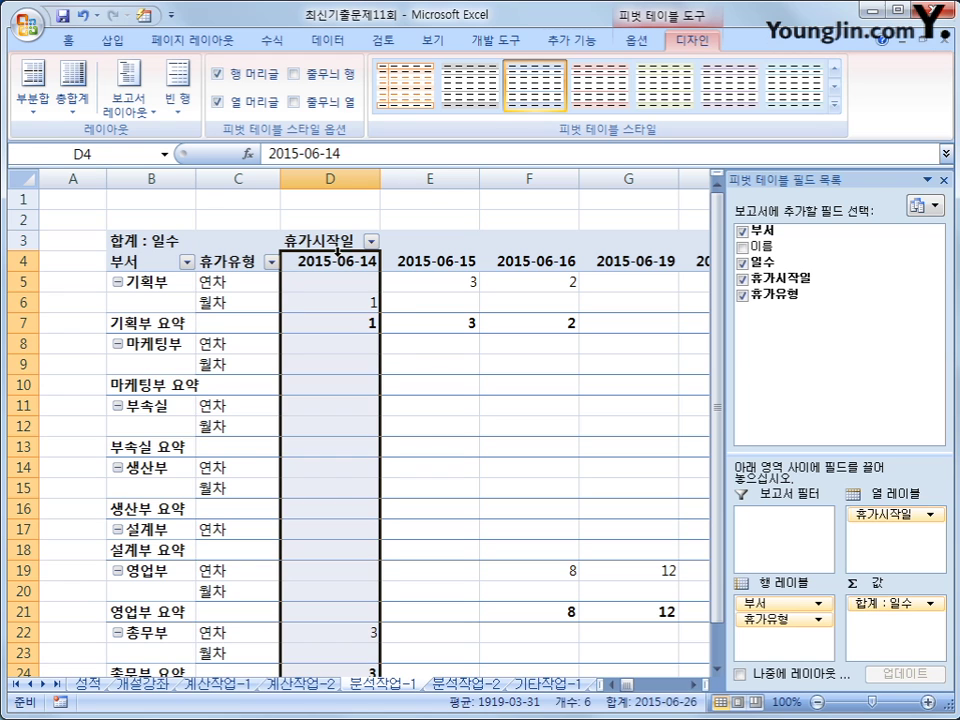
{"action": "left_click", "coordinate": [337, 262]}
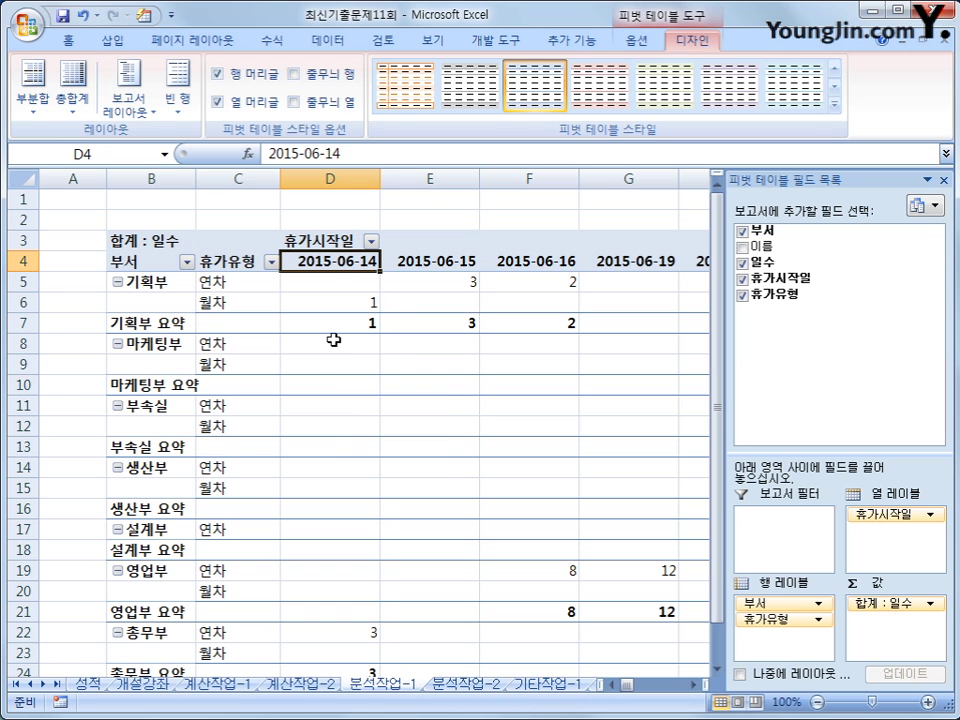
{"action": "right_click", "coordinate": [327, 260]}
{"action": "left_click", "coordinate": [403, 437]}
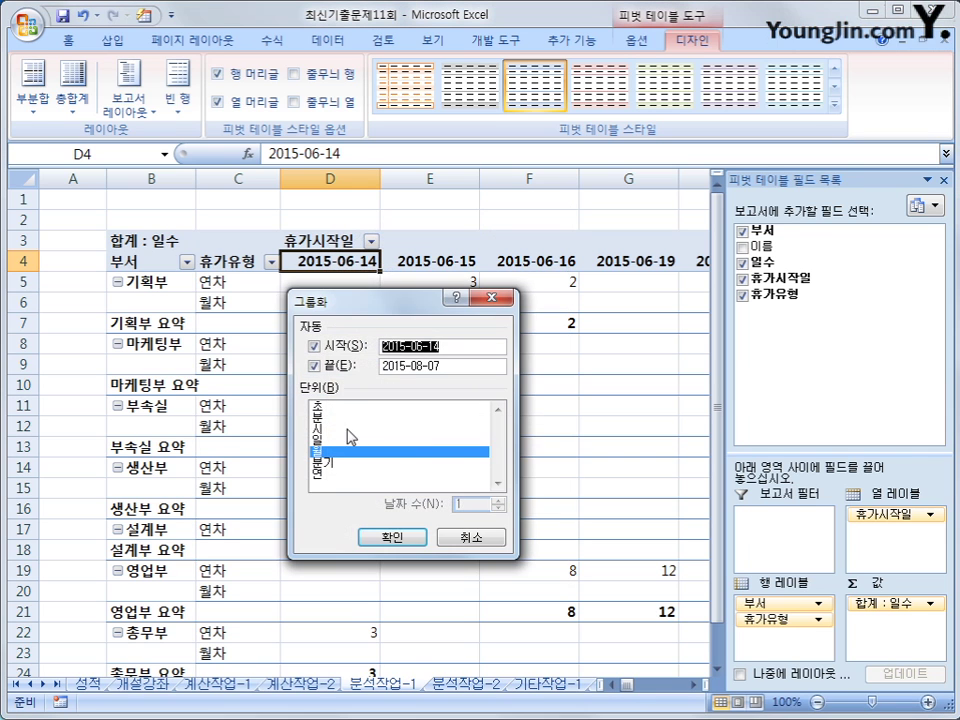
{"action": "left_click", "coordinate": [390, 537]}
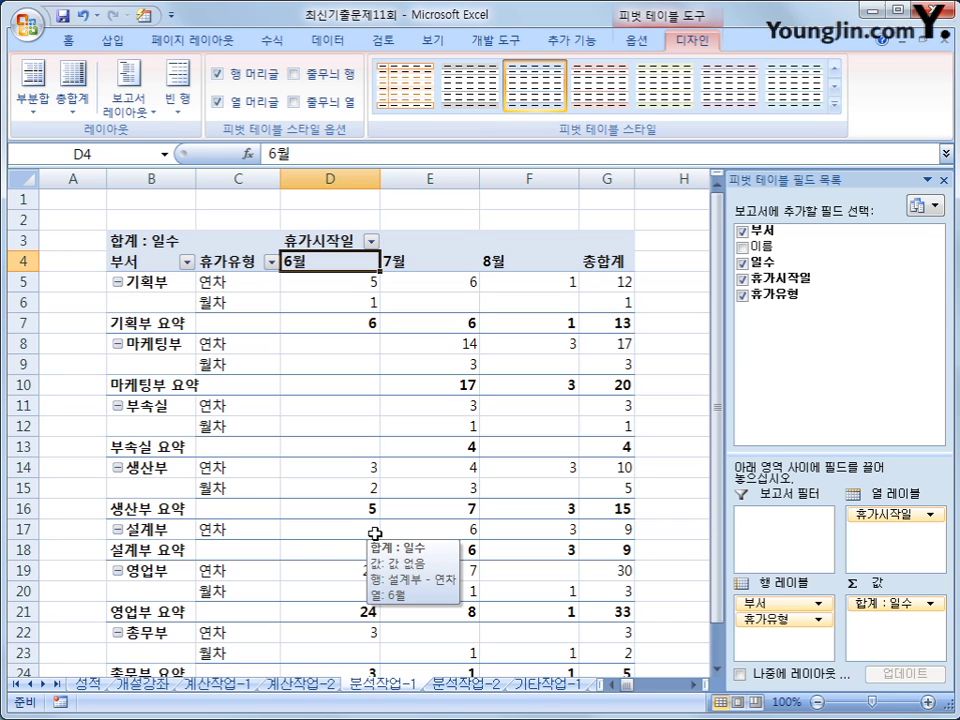
- Turn off the subtotals for the 부서 field
{"action": "left_click", "coordinate": [165, 283]}
{"action": "right_click", "coordinate": [166, 284]}
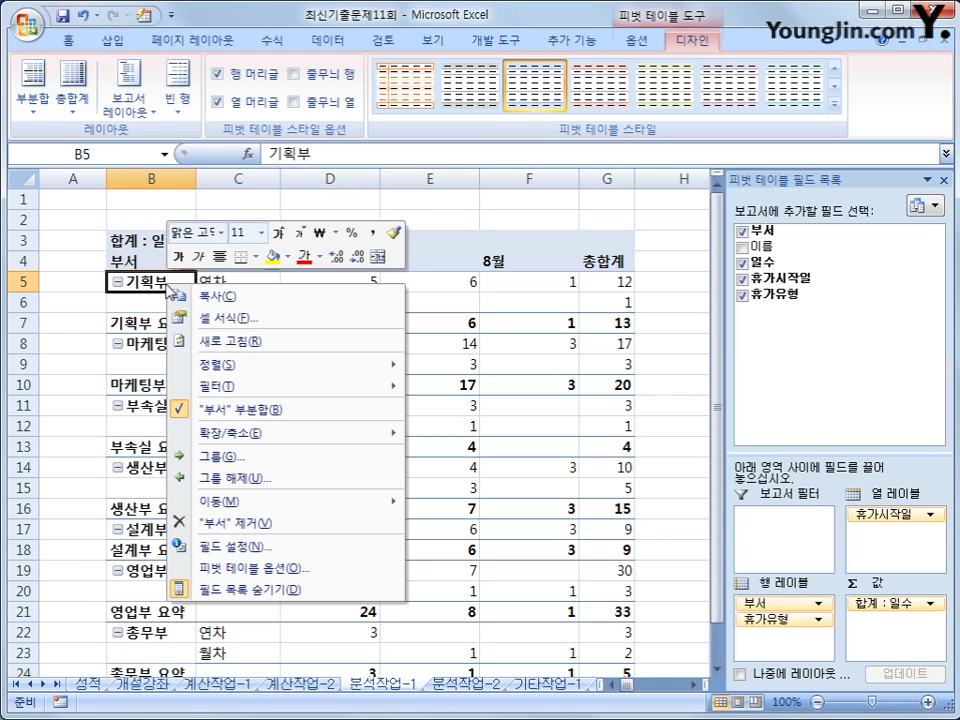
{"action": "left_click", "coordinate": [188, 418]}
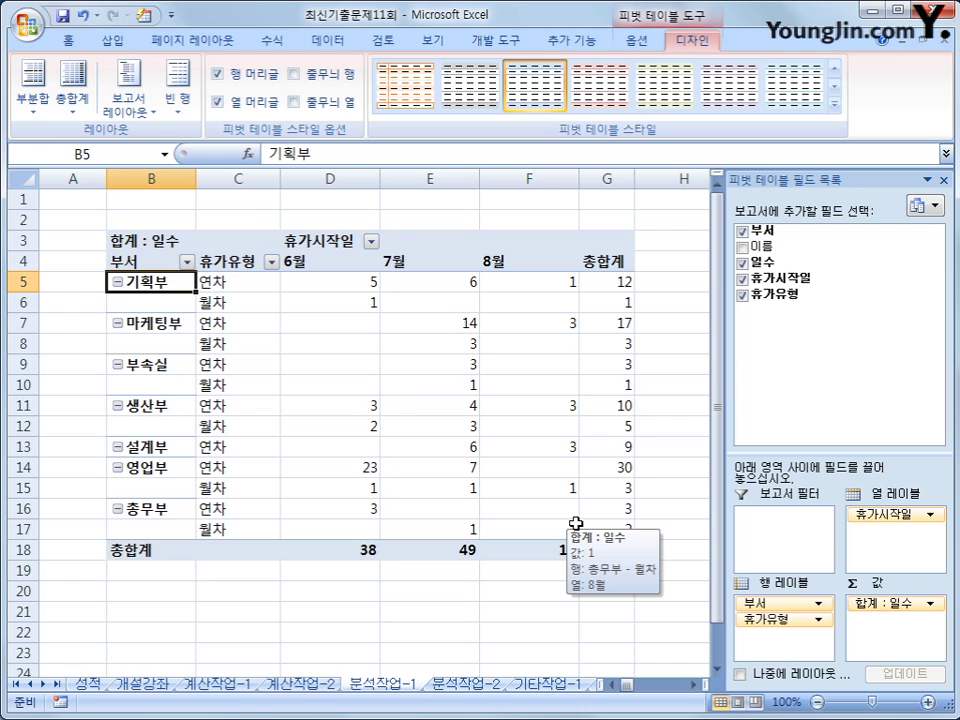
- Apply the custom number format G/표준"일" to the pivot table's 일수 values in D5:G18
{"action": "left_click", "coordinate": [353, 288]}
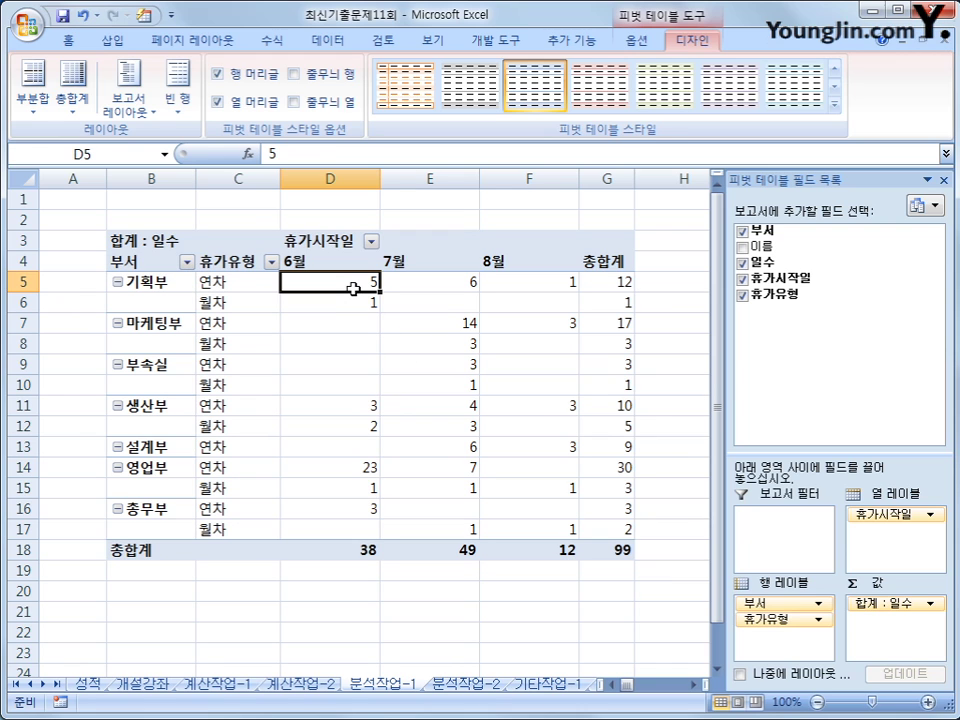
{"action": "left_click_drag", "start_coordinate": [353, 288], "coordinate": [596, 547]}
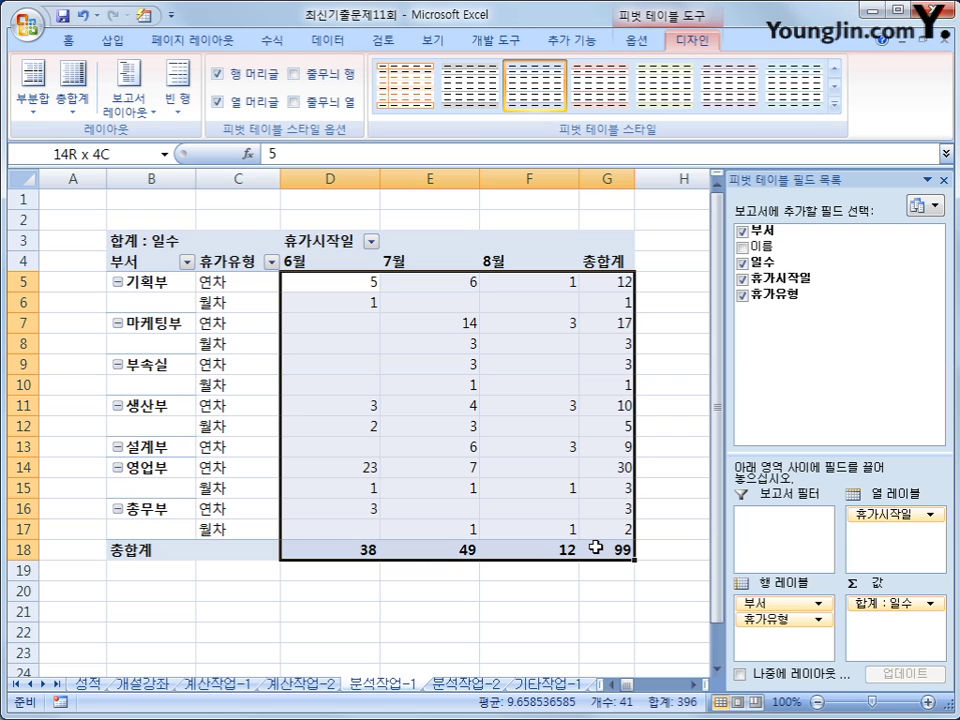
{"action": "left_click_drag", "start_coordinate": [596, 547], "coordinate": [596, 547]}
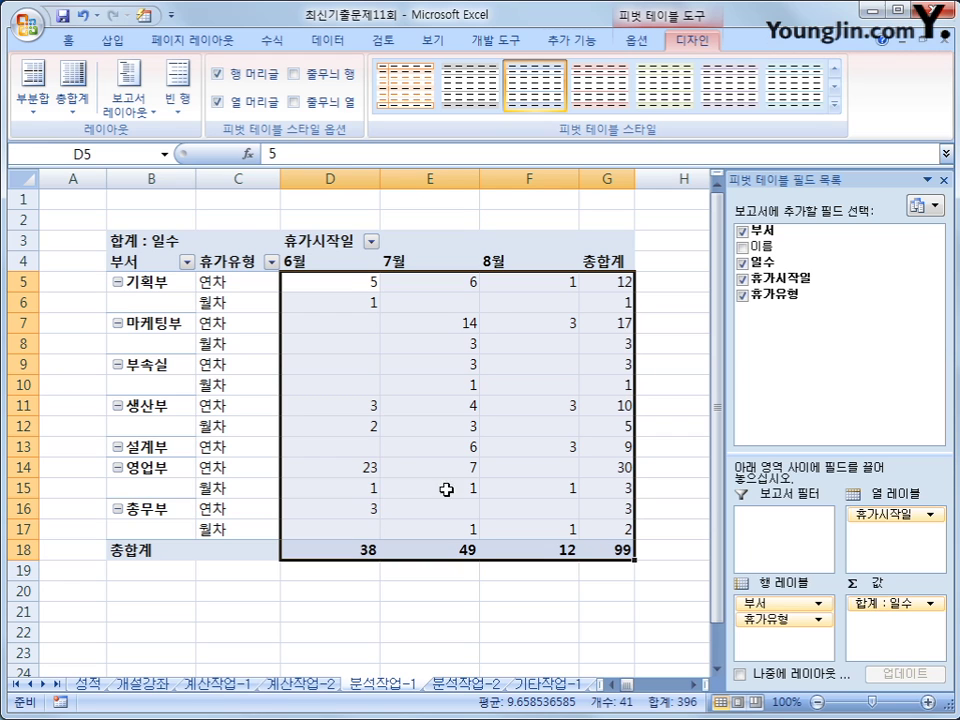
{"action": "right_click", "coordinate": [425, 293]}
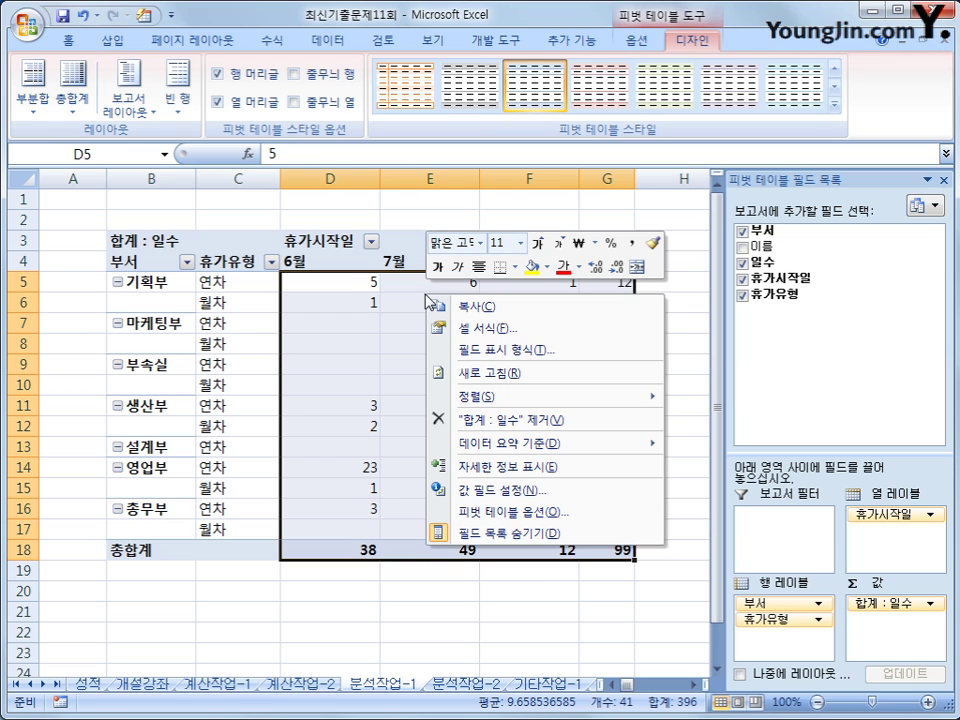
{"action": "left_click", "coordinate": [552, 352]}
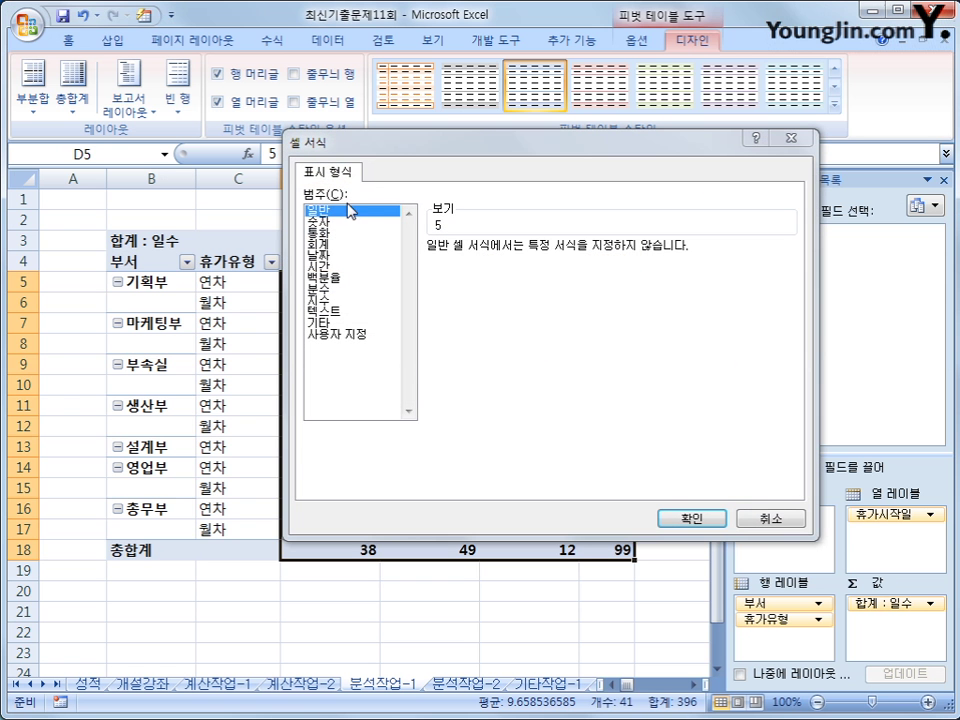
{"action": "left_click", "coordinate": [354, 335]}
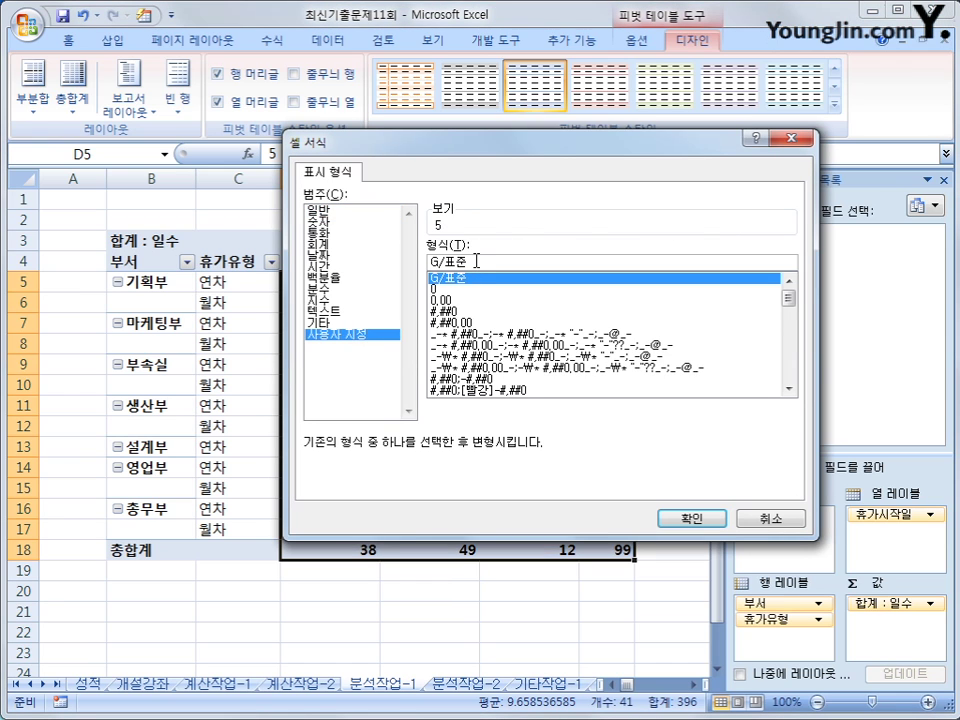
{"action": "left_click", "coordinate": [544, 260]}
{"action": "type", "text": "\"dl"}
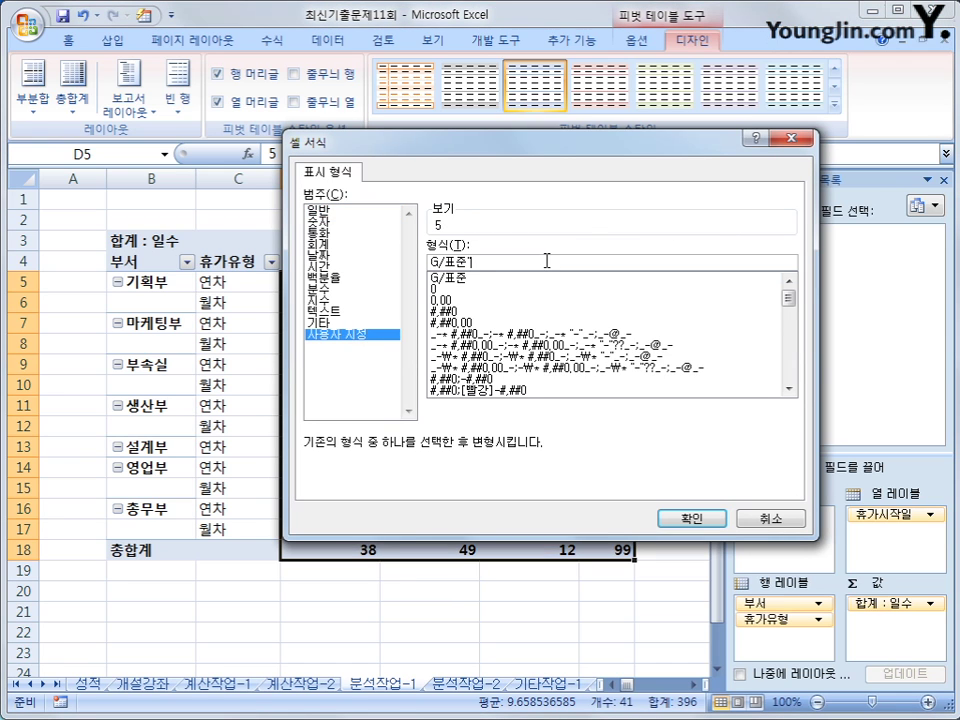
{"action": "key", "text": "BackSpace"}
{"action": "key", "text": "BackSpace"}
{"action": "type", "text": "일\""}
{"action": "left_click", "coordinate": [688, 516]}
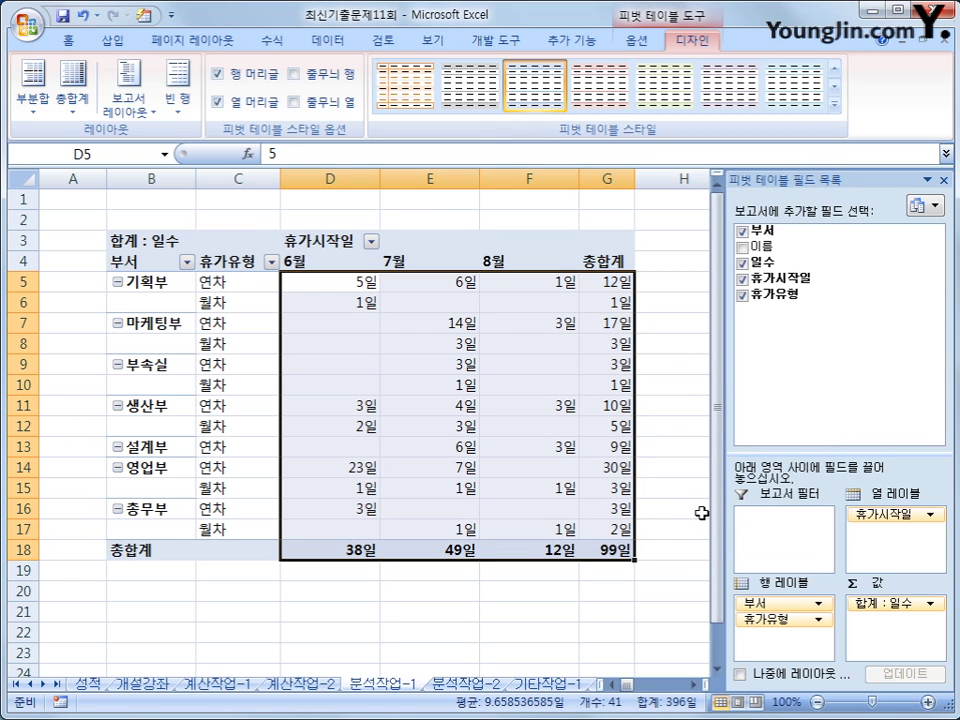
- Change the custom number format of the pivot table's 일수 values to #"일"
{"action": "right_click", "coordinate": [444, 343]}
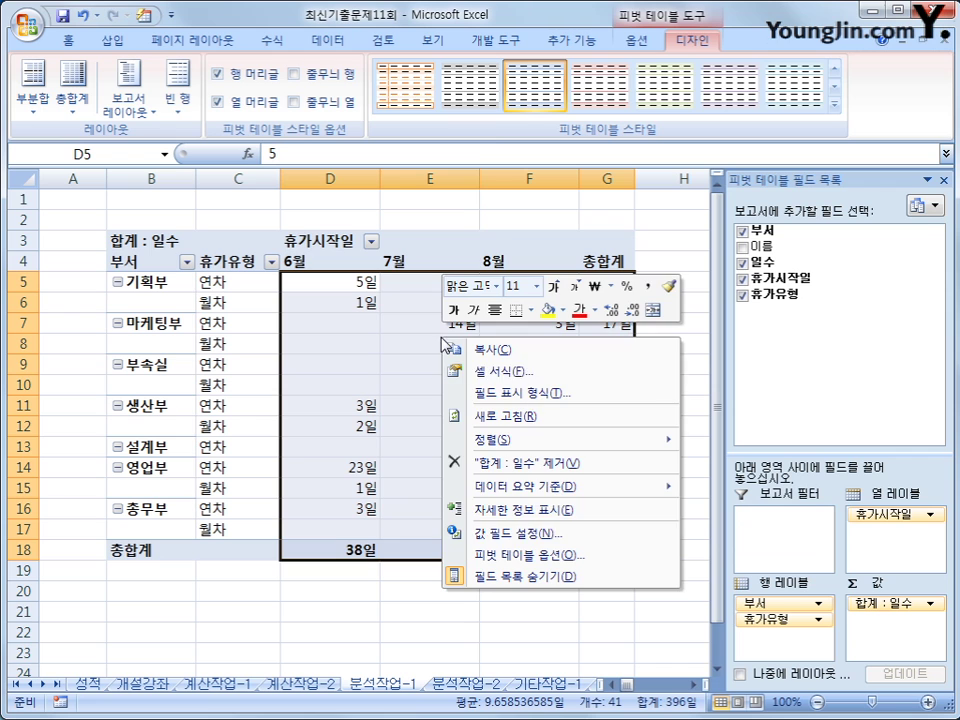
{"action": "left_click", "coordinate": [480, 393]}
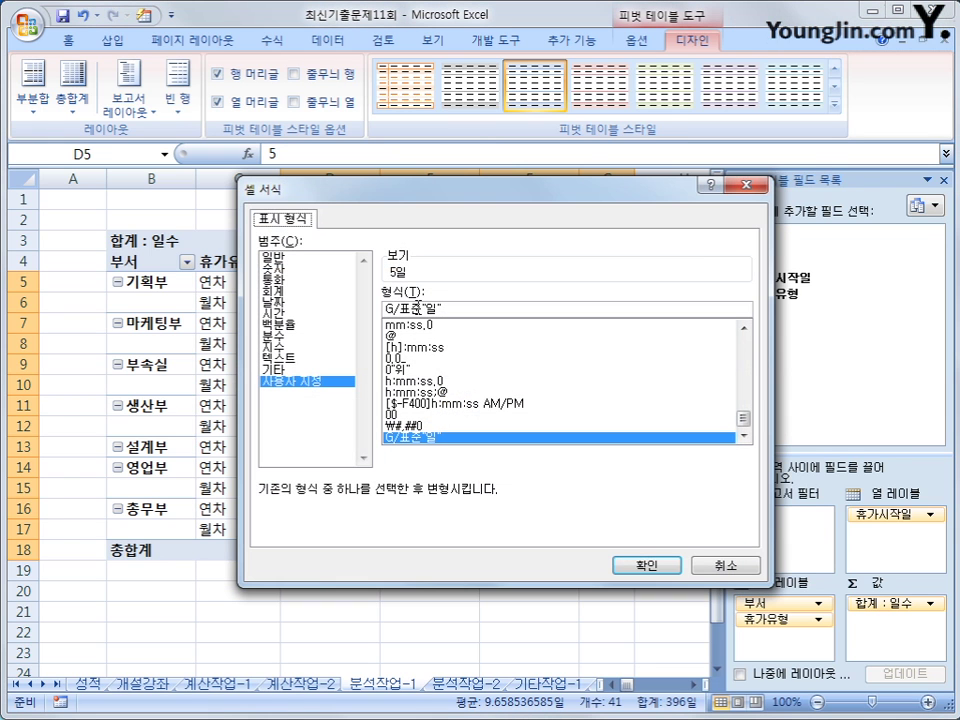
{"action": "left_click_drag", "start_coordinate": [447, 311], "coordinate": [349, 298]}
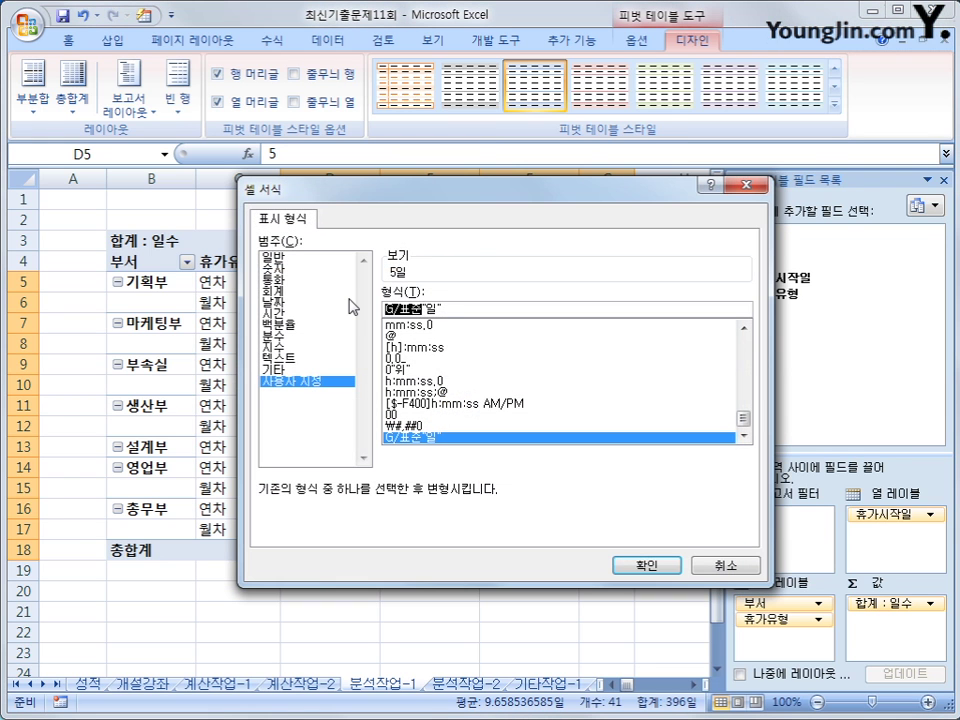
{"action": "type", "text": "#"}
{"action": "left_click", "coordinate": [645, 566]}
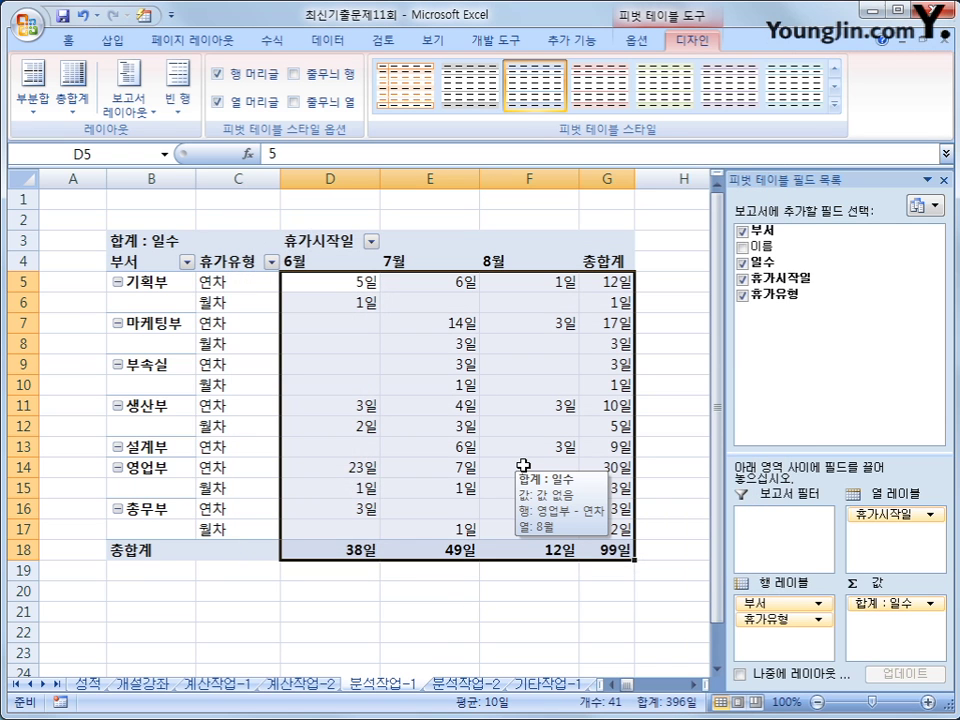
- Hide the expand/collapse (+/-) buttons beside the 부서 items in the pivot table
{"action": "left_click", "coordinate": [163, 241]}
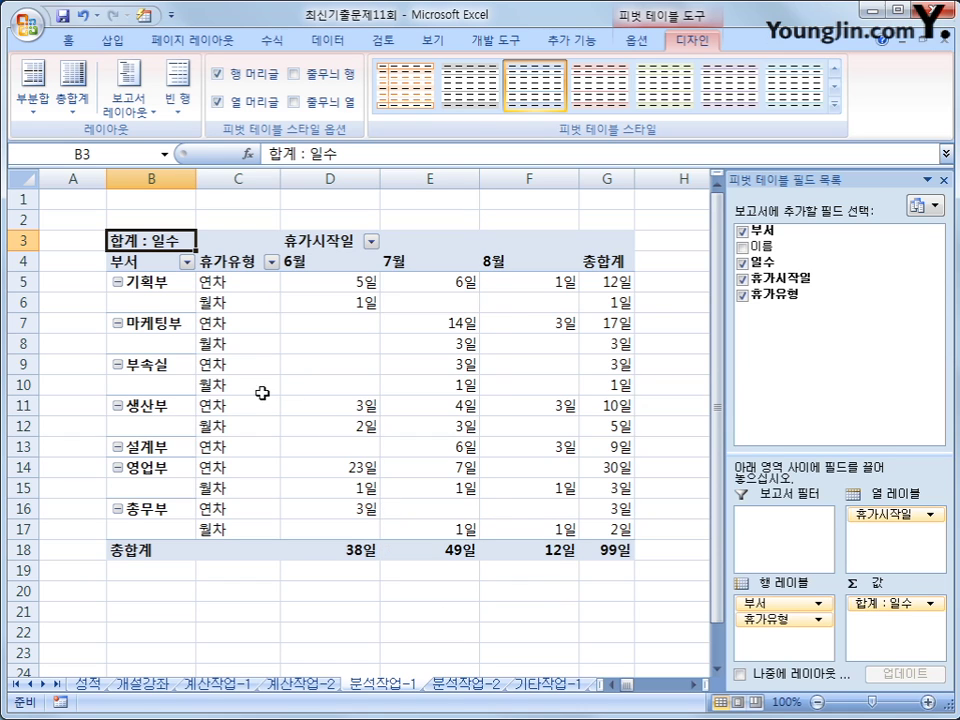
{"action": "left_click", "coordinate": [168, 283]}
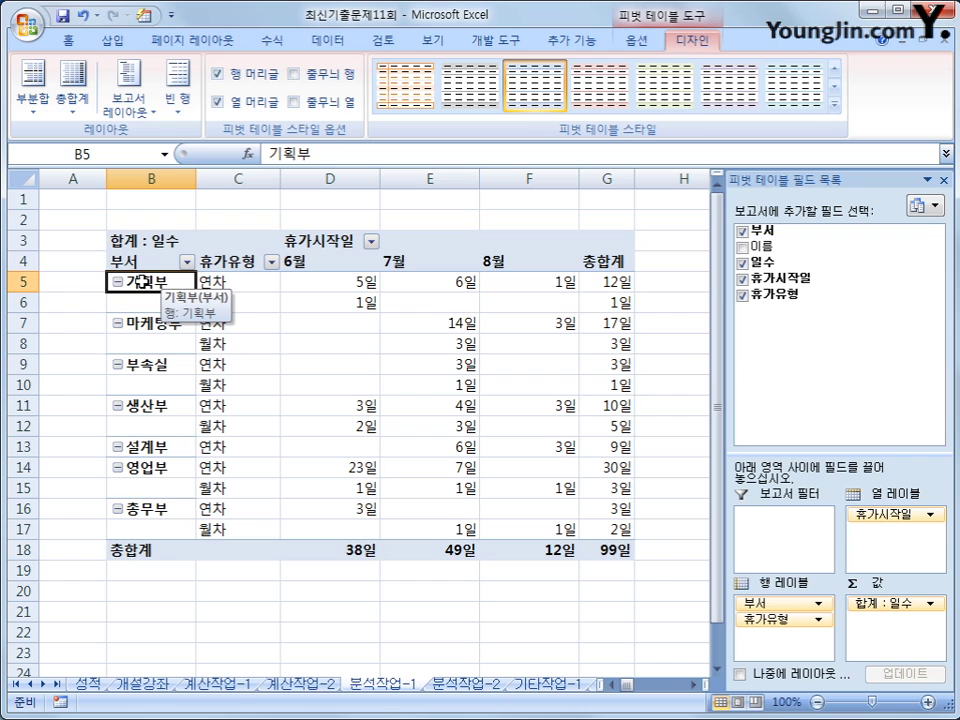
{"action": "left_click", "coordinate": [636, 40]}
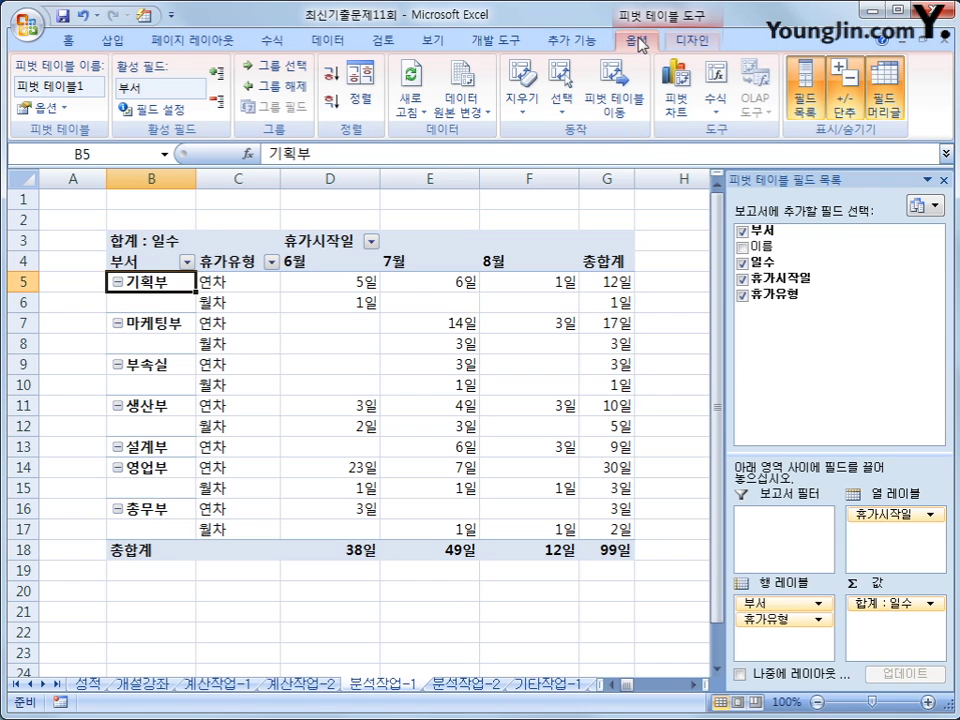
{"action": "left_click", "coordinate": [849, 114]}
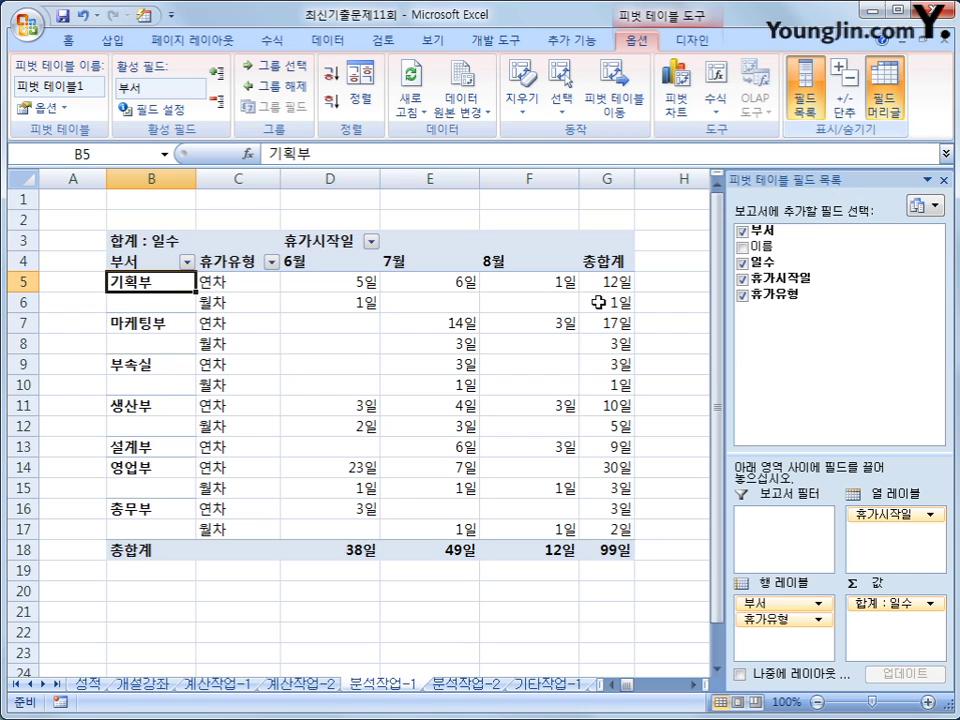
{"action": "mouse_move", "coordinate": [596, 304]}
{"action": "left_click", "coordinate": [619, 552]}
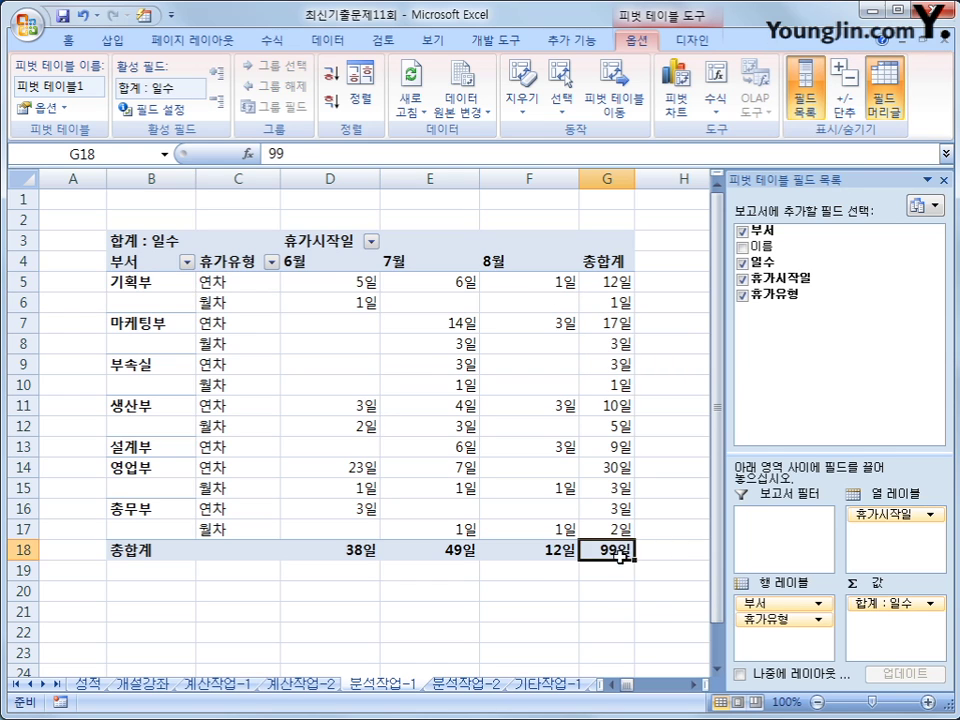
{"action": "left_click", "coordinate": [670, 612]}
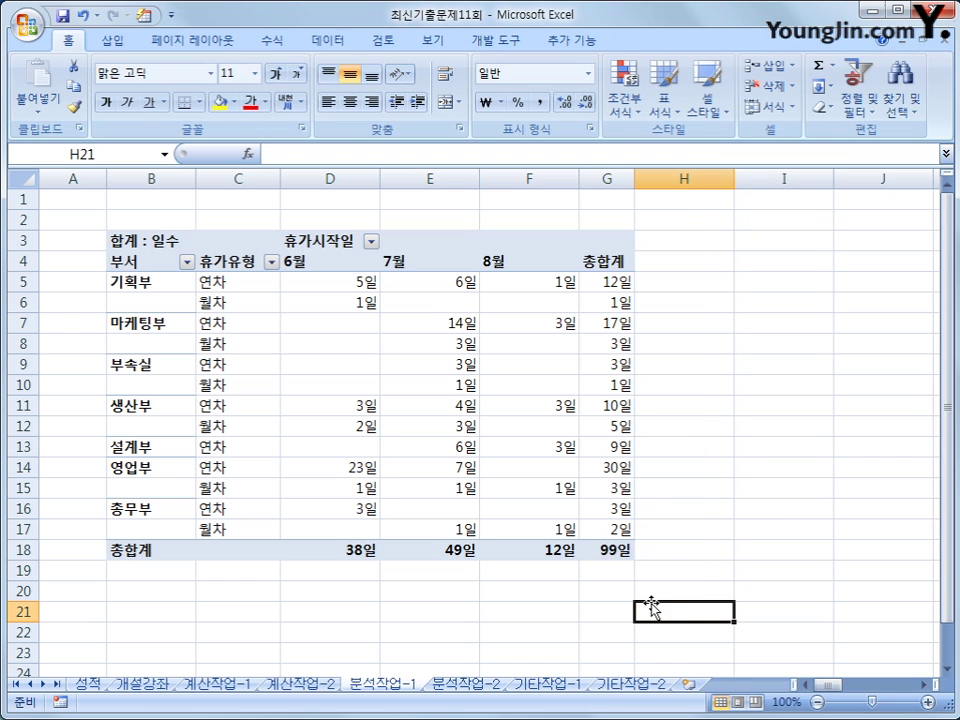
- On sheet 분석작업-2, start recording a macro named 통합 stored in the current workbook
{"action": "left_click", "coordinate": [497, 684]}
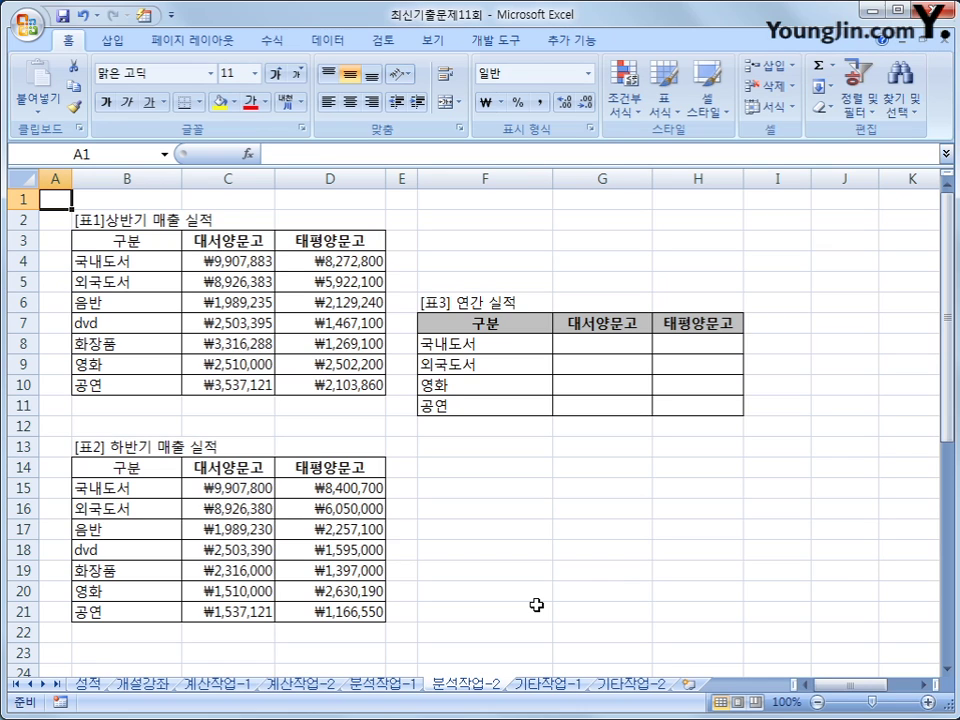
{"action": "left_click", "coordinate": [632, 198]}
{"action": "left_click", "coordinate": [494, 40]}
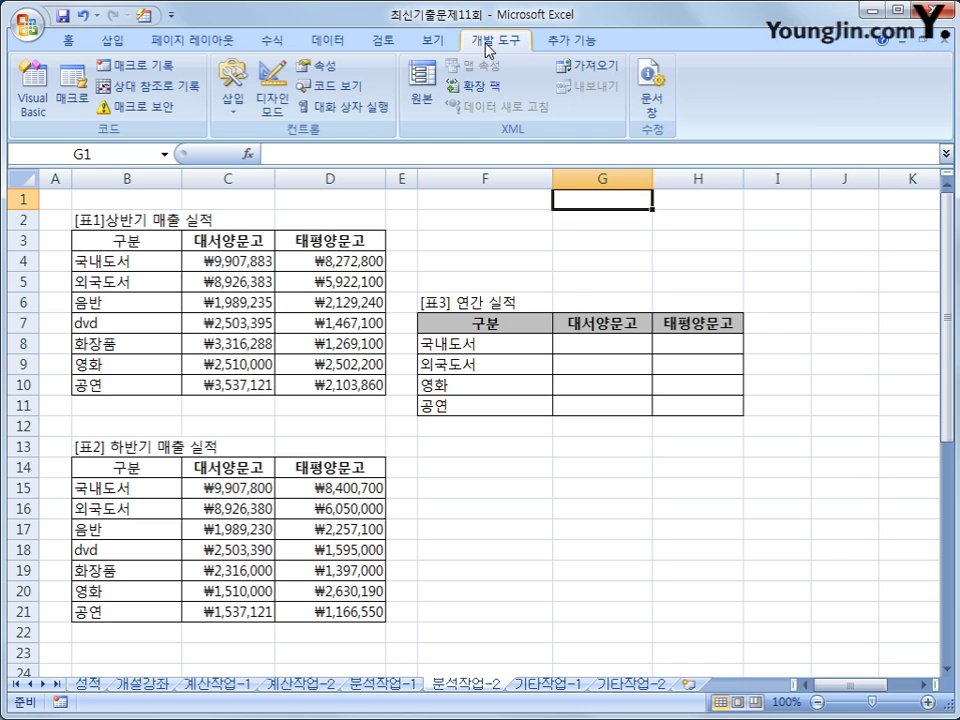
{"action": "left_click", "coordinate": [130, 65]}
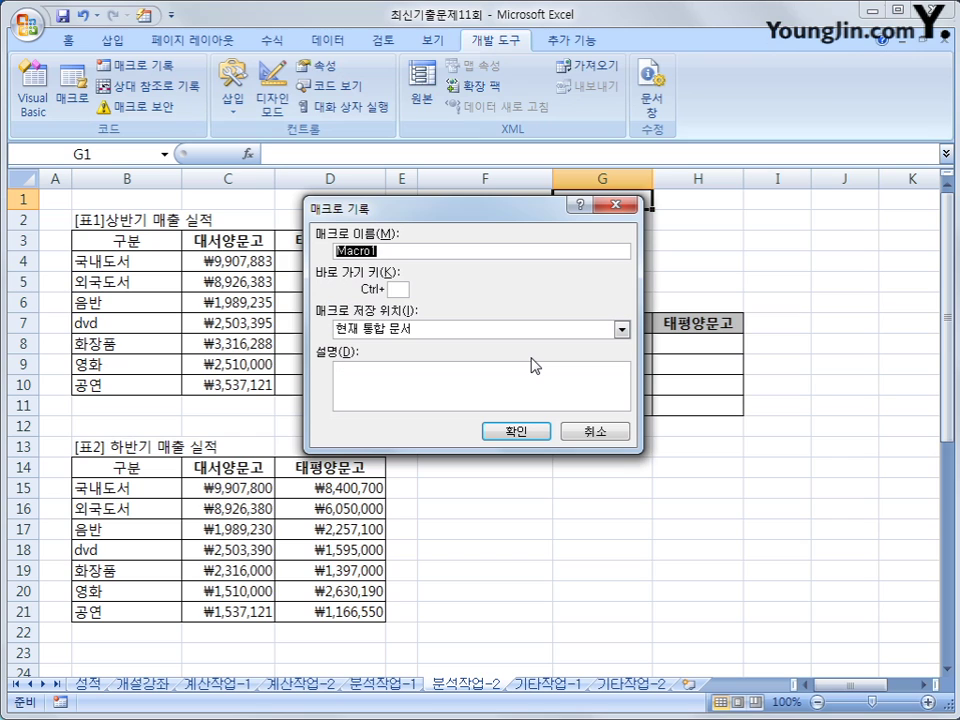
{"action": "type", "text": "통합"}
{"action": "left_click", "coordinate": [516, 428]}
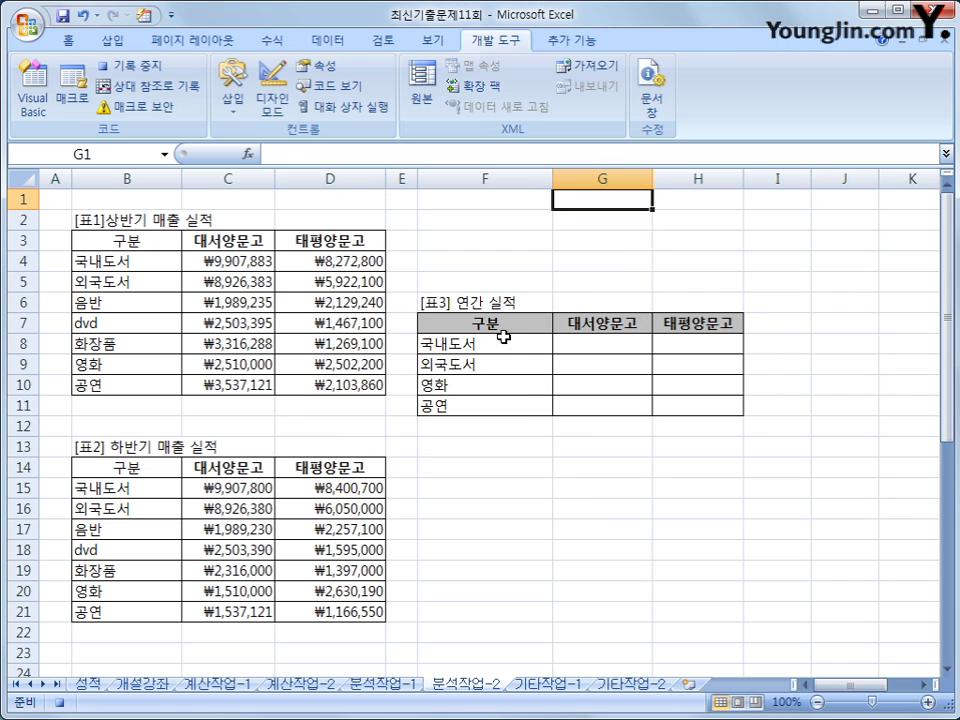
- Set up a sum consolidation into F7:H11 of 표3, adding B3:D10 and B14:D21 as reference ranges
{"action": "left_click_drag", "start_coordinate": [501, 324], "coordinate": [710, 404]}
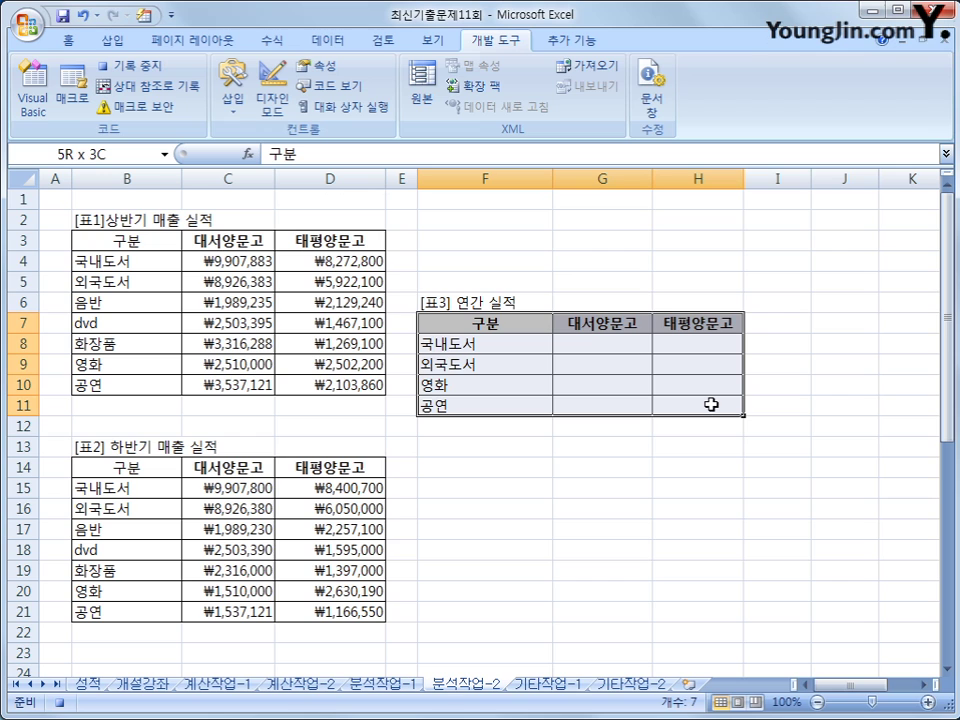
{"action": "left_click_drag", "start_coordinate": [710, 404], "coordinate": [710, 404]}
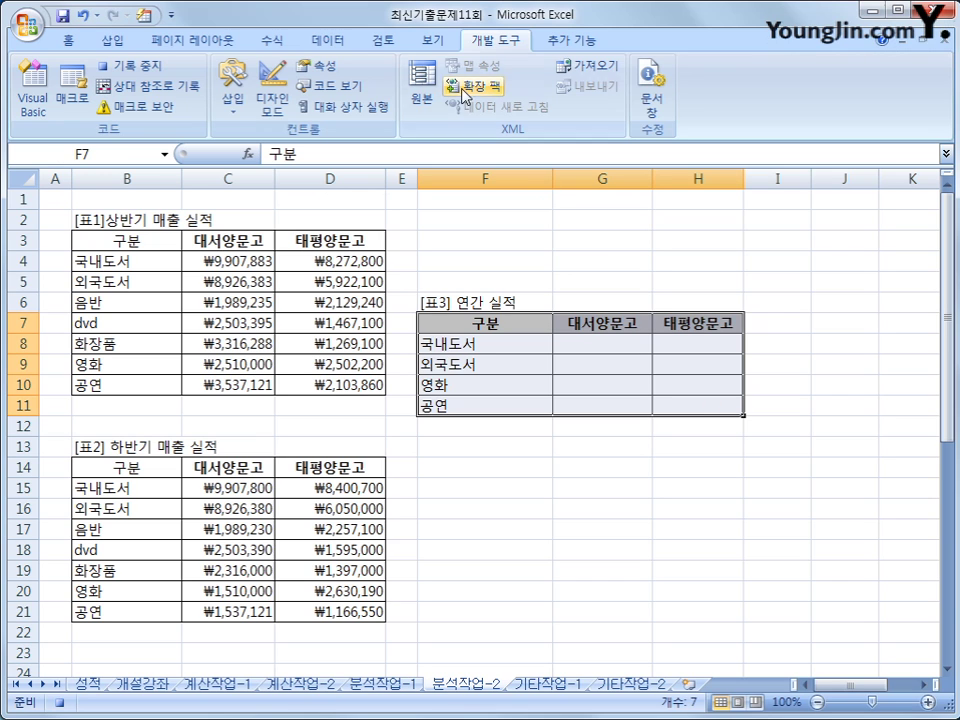
{"action": "left_click", "coordinate": [334, 44]}
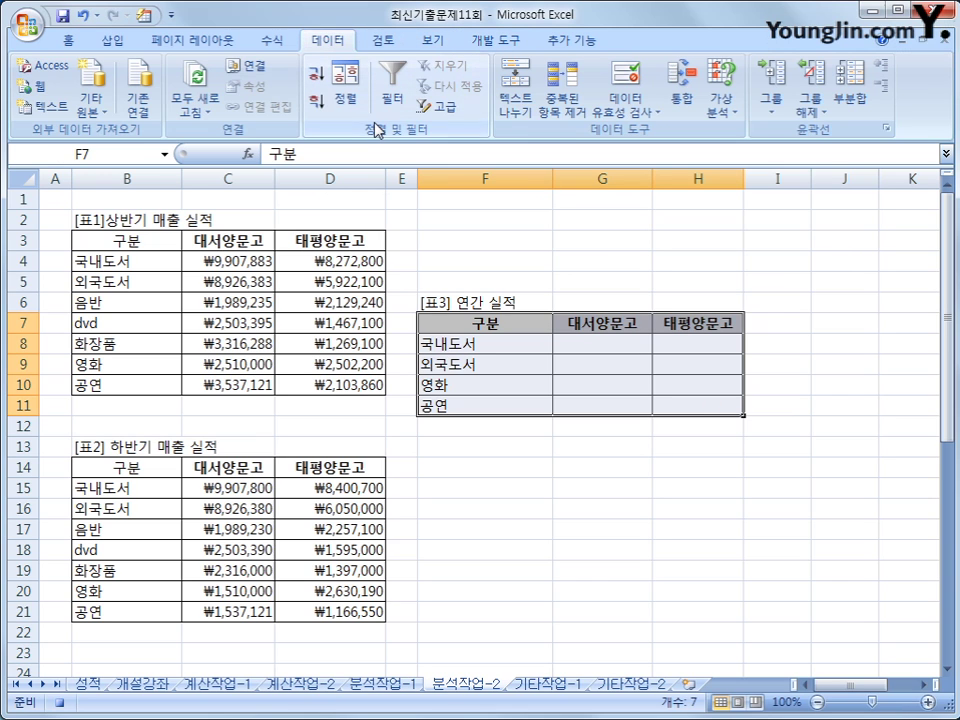
{"action": "left_click", "coordinate": [686, 102]}
{"action": "left_click_drag", "start_coordinate": [527, 208], "coordinate": [697, 346]}
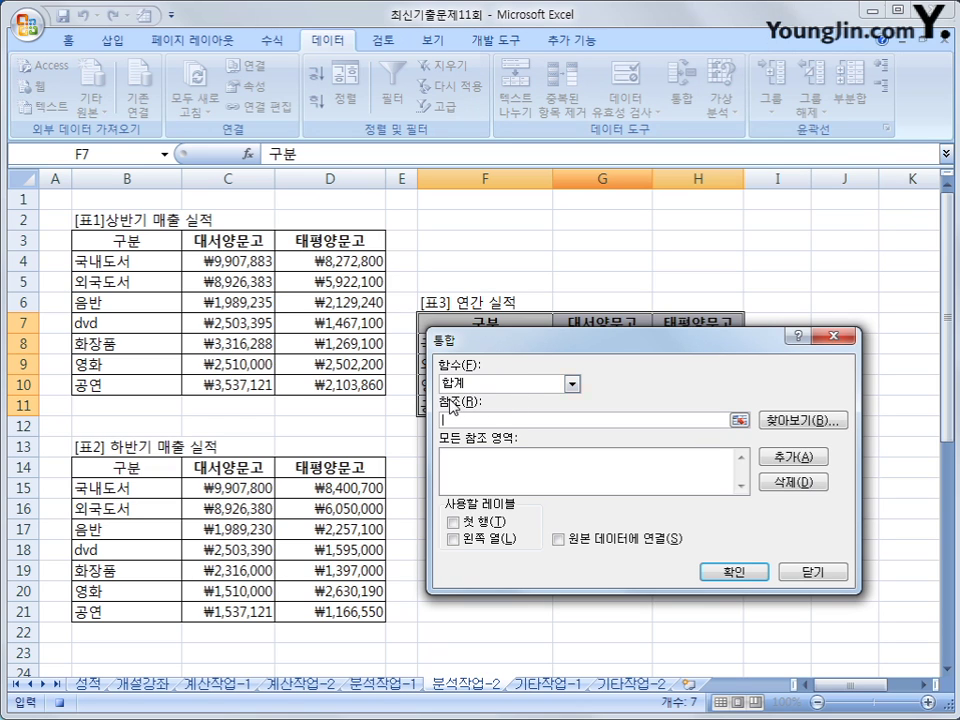
{"action": "left_click_drag", "start_coordinate": [125, 241], "coordinate": [358, 383]}
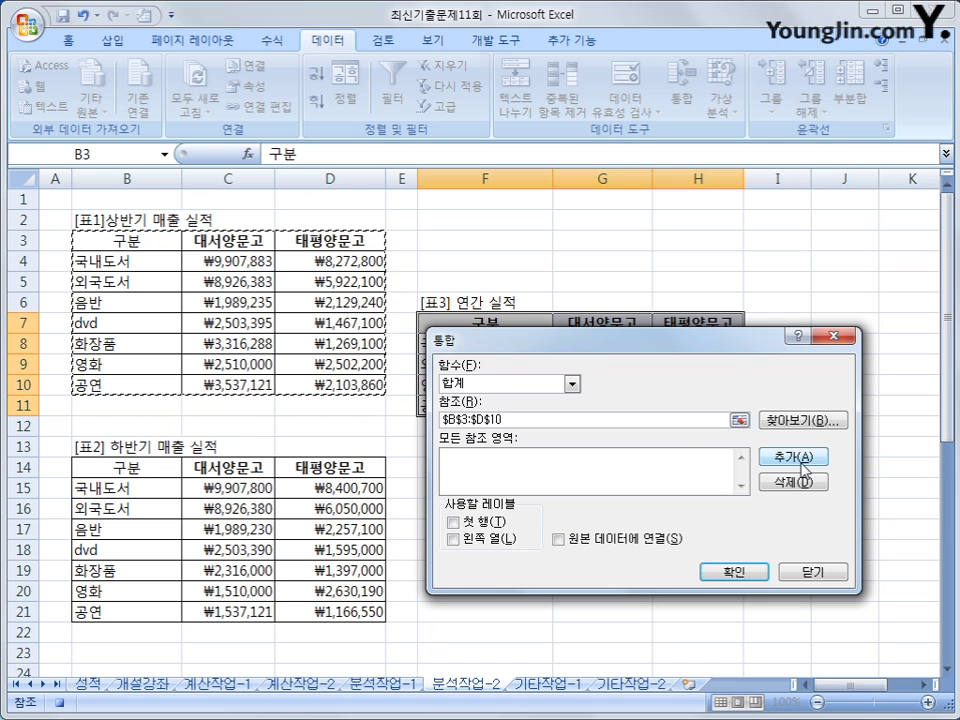
{"action": "left_click", "coordinate": [790, 456]}
{"action": "left_click_drag", "start_coordinate": [167, 469], "coordinate": [340, 608]}
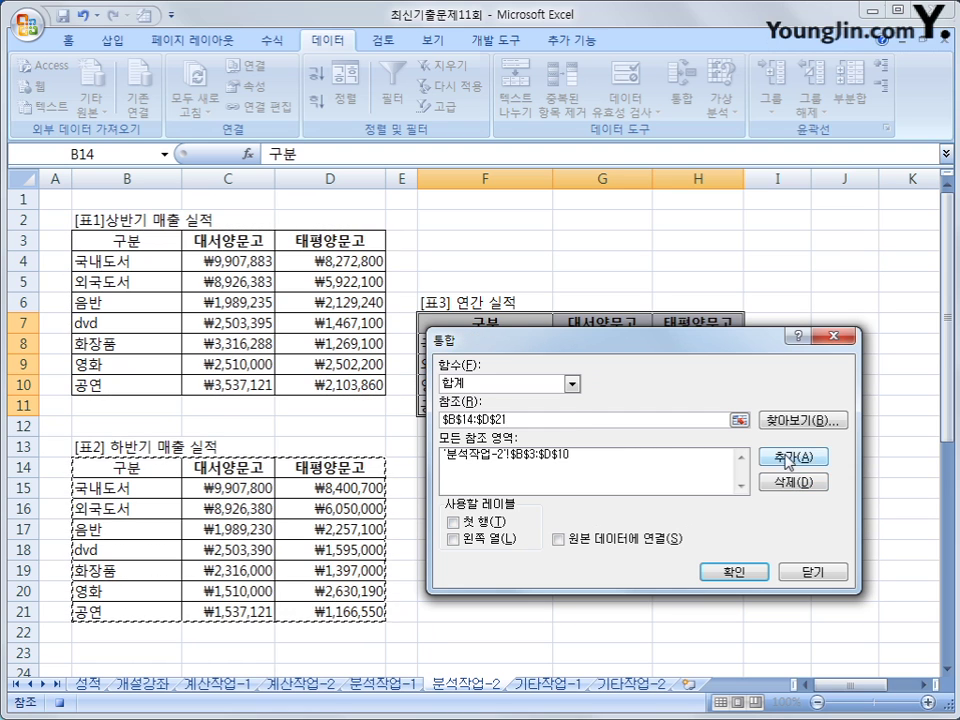
{"action": "left_click", "coordinate": [790, 456]}
- Use both the first row and left column as consolidation labels and run the consolidation
{"action": "left_click", "coordinate": [453, 522]}
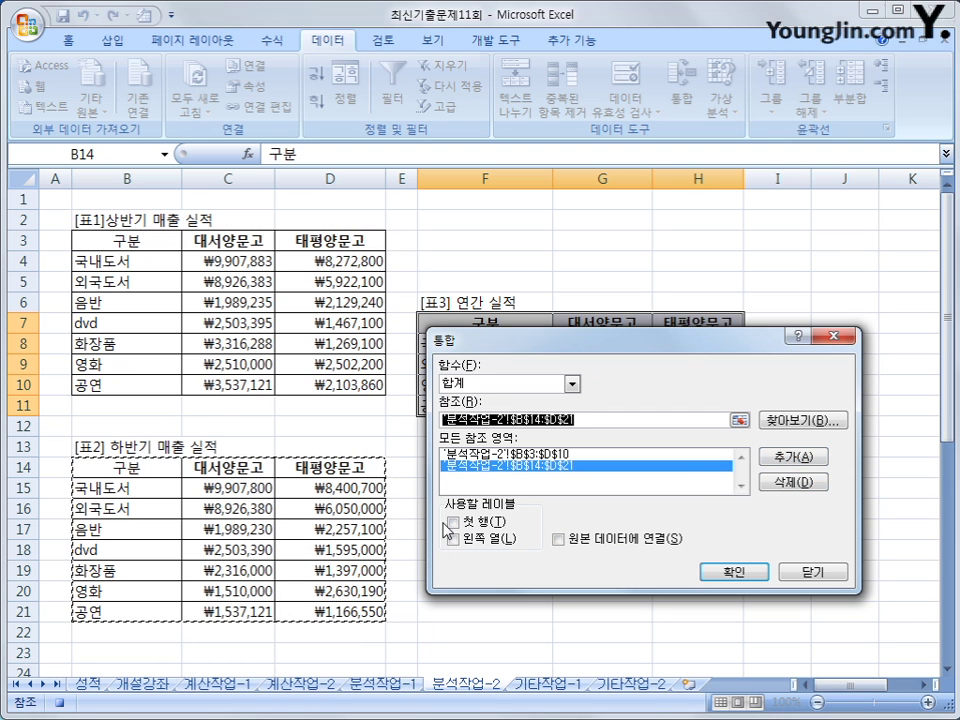
{"action": "left_click", "coordinate": [453, 539]}
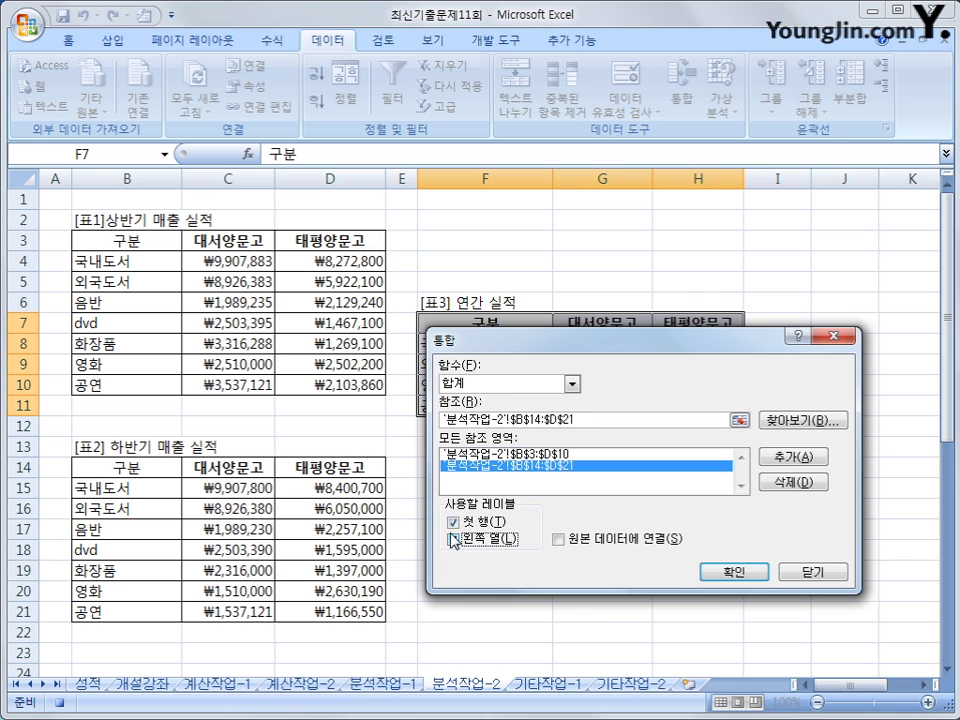
{"action": "left_click", "coordinate": [739, 575]}
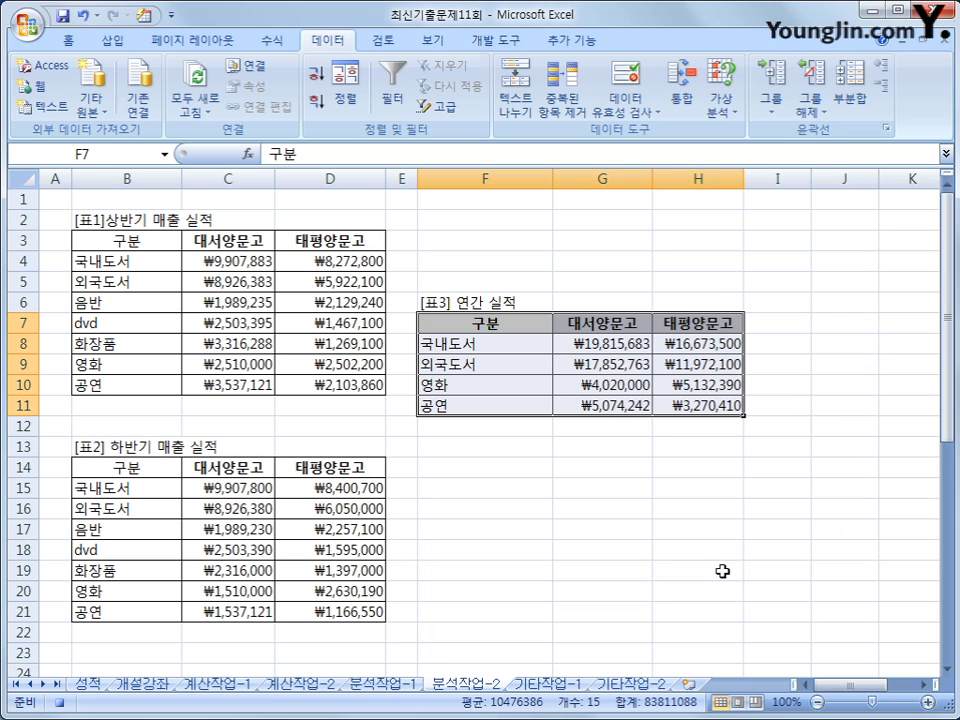
- Select cell H11 and stop recording the 통합 macro
{"action": "left_click", "coordinate": [703, 408]}
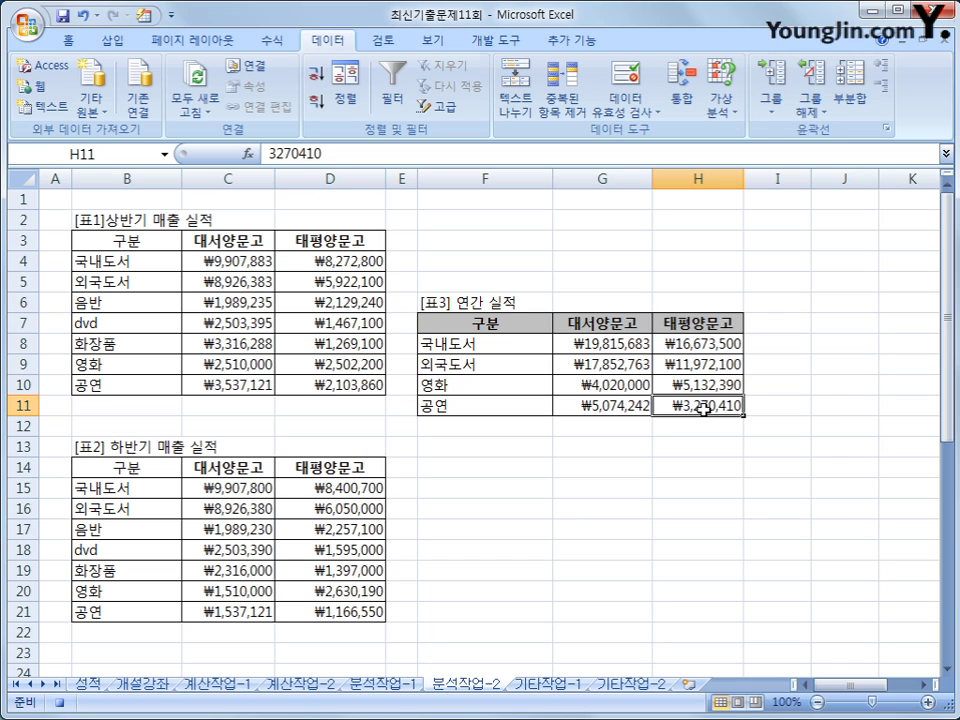
{"action": "left_click", "coordinate": [492, 42]}
{"action": "left_click", "coordinate": [128, 65]}
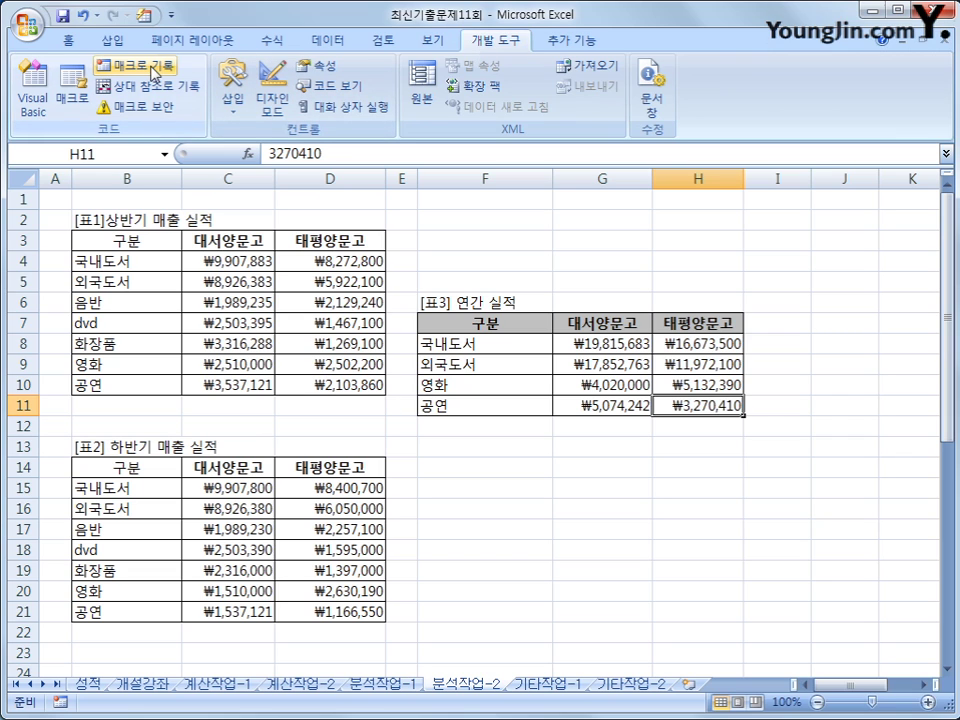
- Draw a rectangle covering G3:H4 above 표3 and label it 연간실적
{"action": "left_click", "coordinate": [725, 525]}
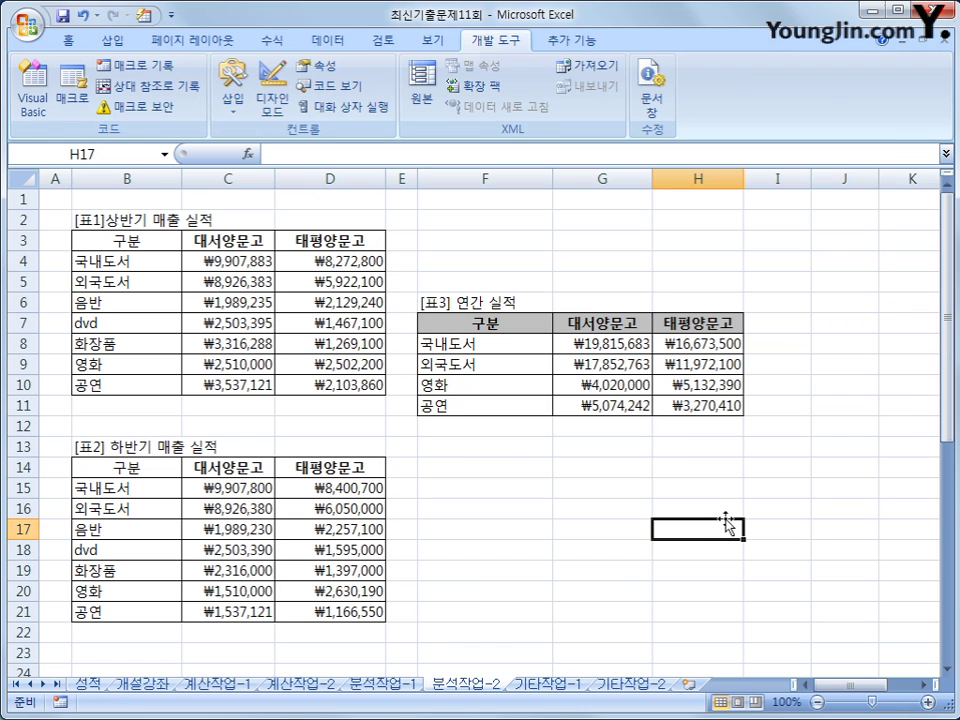
{"action": "left_click", "coordinate": [112, 40]}
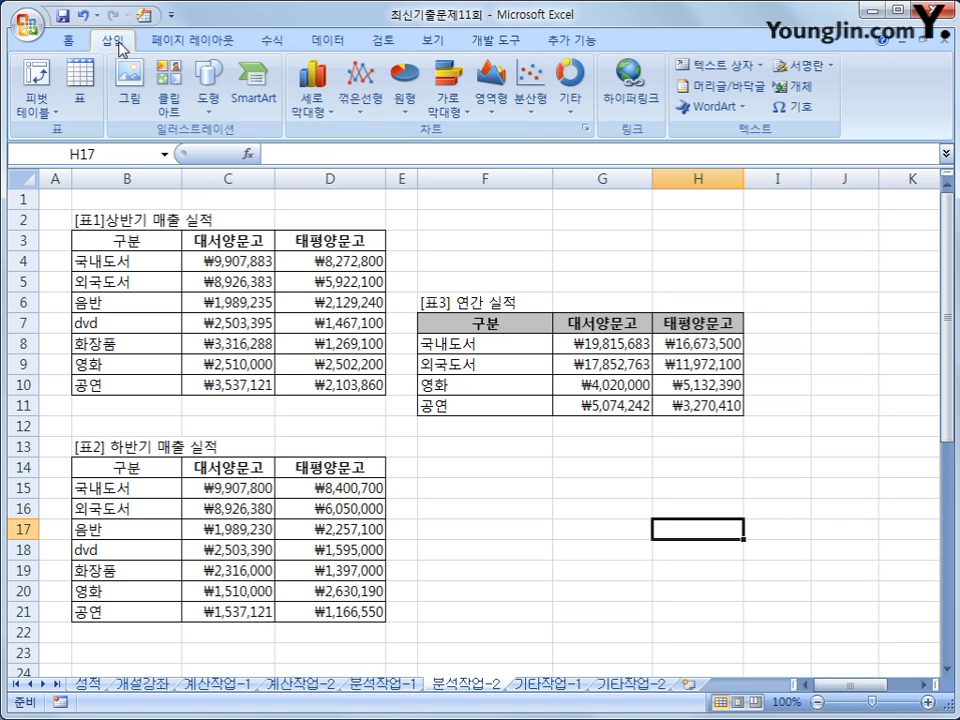
{"action": "left_click", "coordinate": [209, 110]}
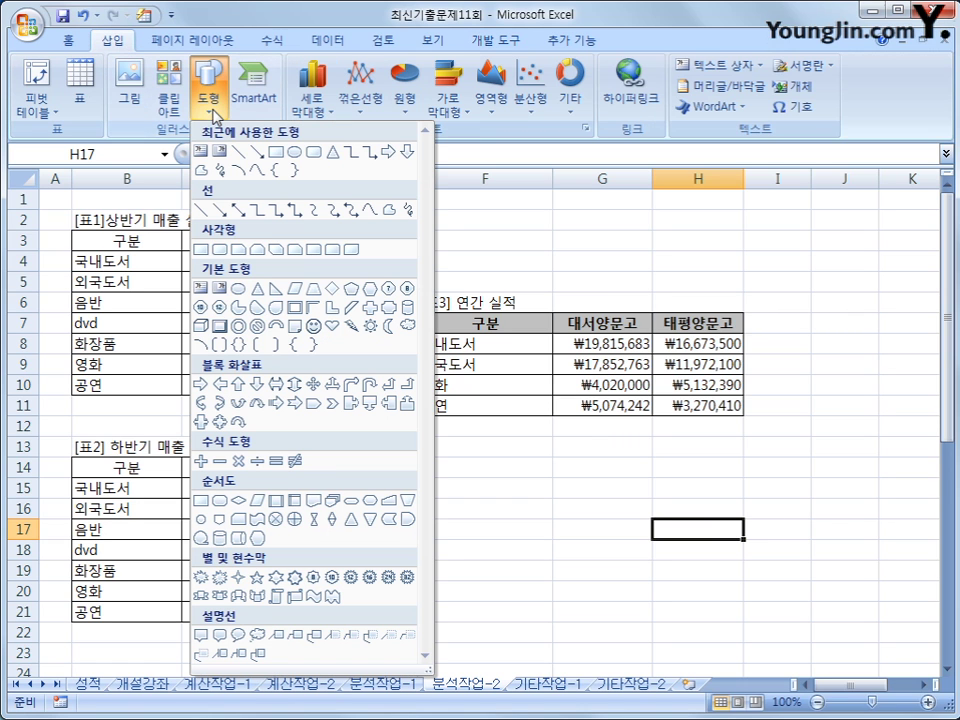
{"action": "left_click", "coordinate": [202, 250]}
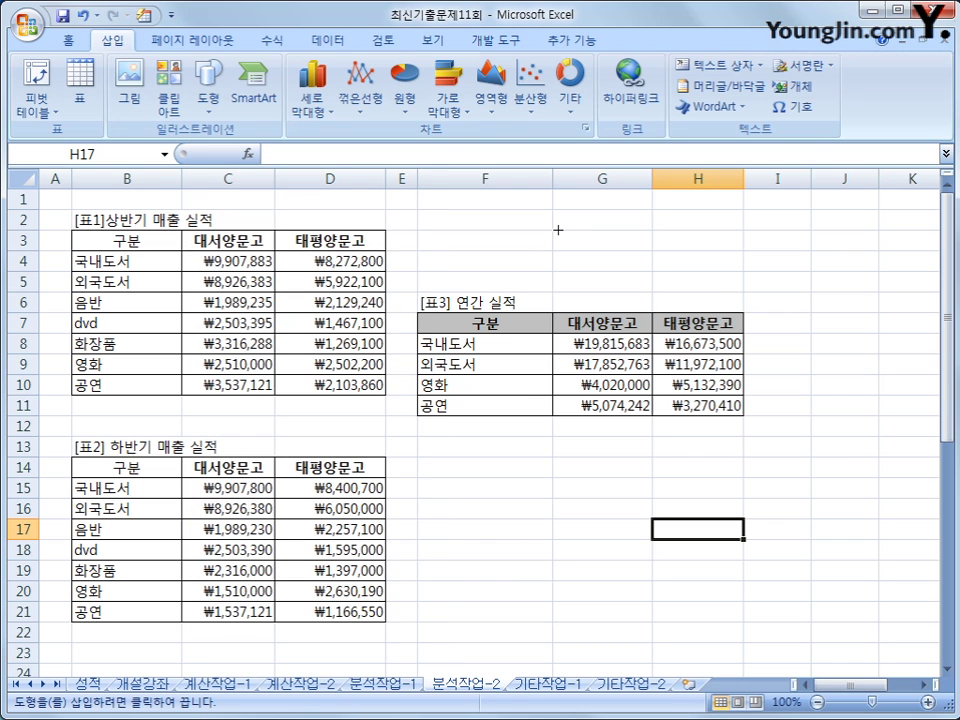
{"action": "left_click_drag", "start_coordinate": [552, 230], "coordinate": [726, 272]}
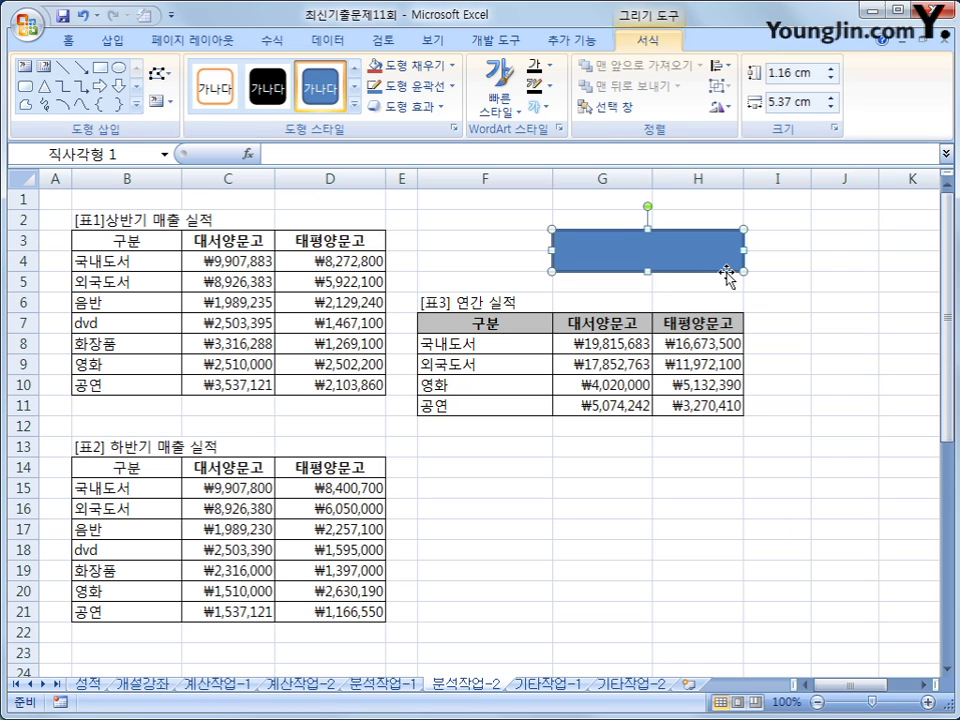
{"action": "type", "text": "연간실적"}
- Assign the 통합 macro to the 연간실적 rectangle and deselect the shape
{"action": "right_click", "coordinate": [677, 230]}
{"action": "left_click", "coordinate": [746, 426]}
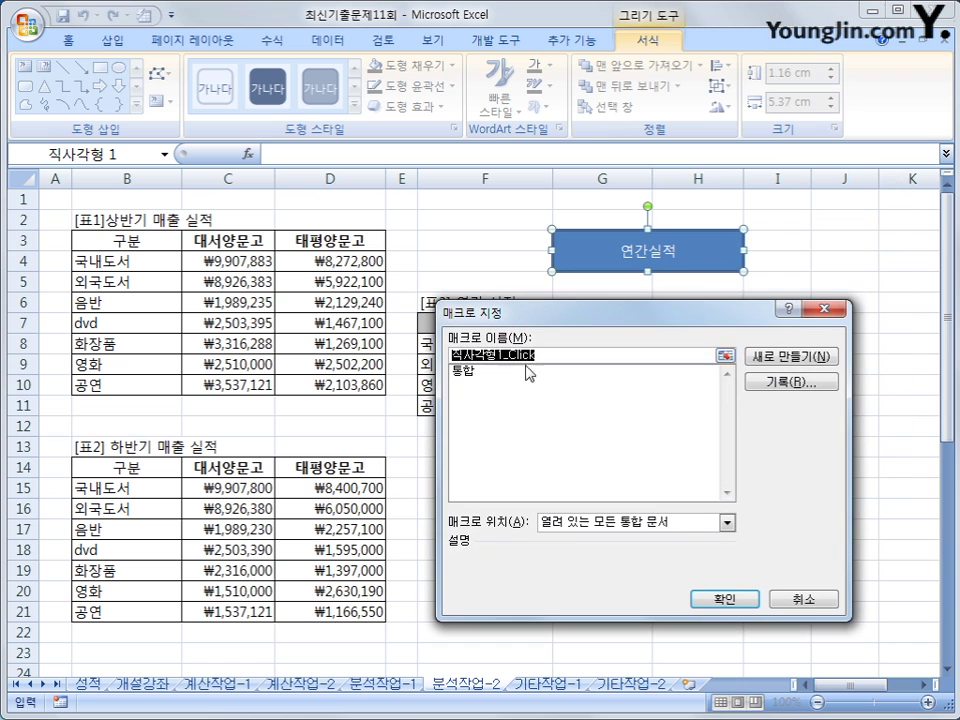
{"action": "left_click", "coordinate": [478, 372]}
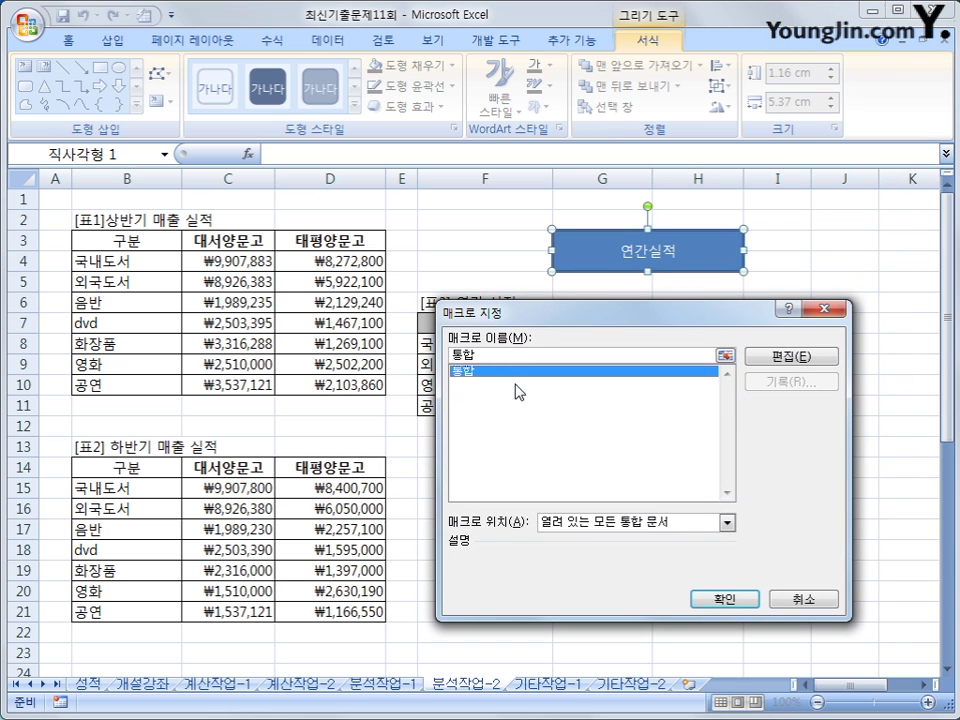
{"action": "left_click", "coordinate": [727, 602]}
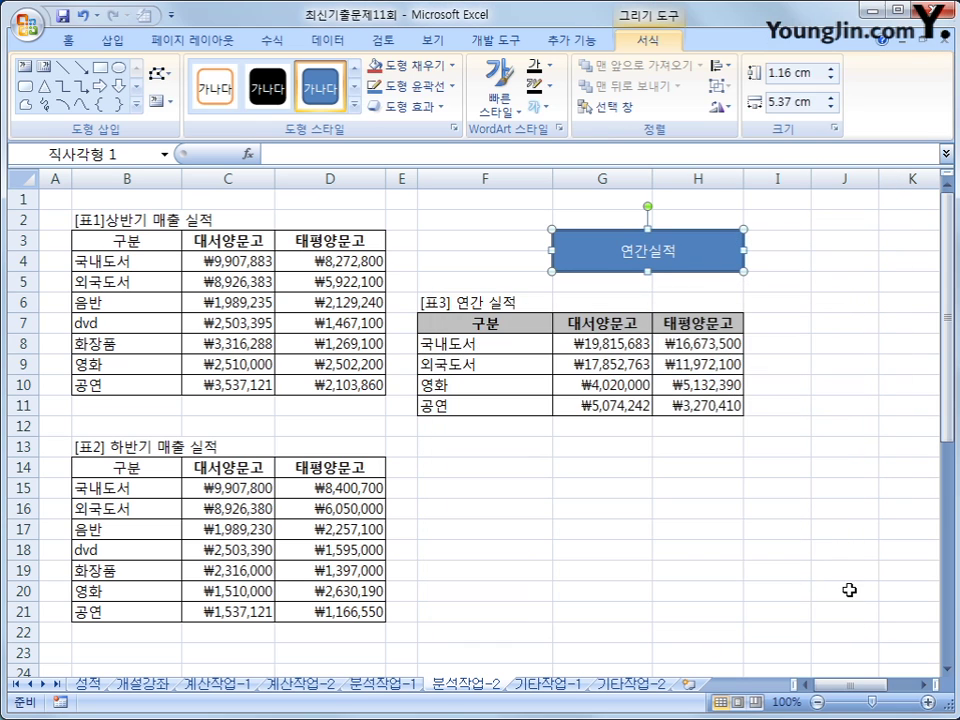
{"action": "left_click", "coordinate": [848, 590]}
{"action": "key", "text": "Up"}
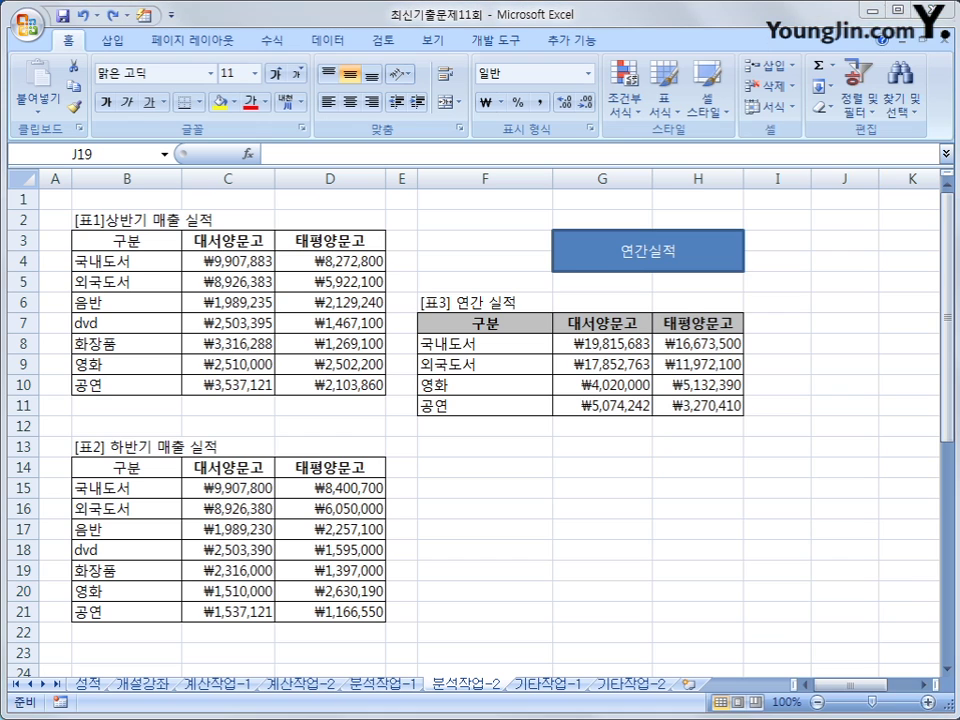
- On sheet 기타작업-1, remove the 부산, 인천, 대전 and 대구 series from the column chart's source data
{"action": "left_click", "coordinate": [563, 688]}
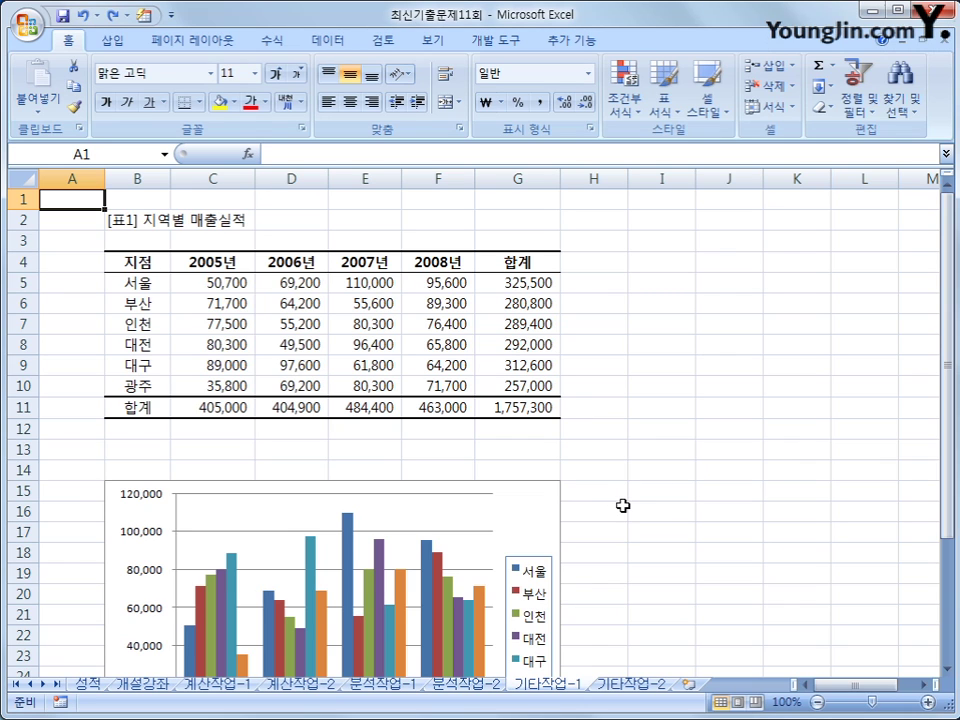
{"action": "left_click", "coordinate": [542, 514]}
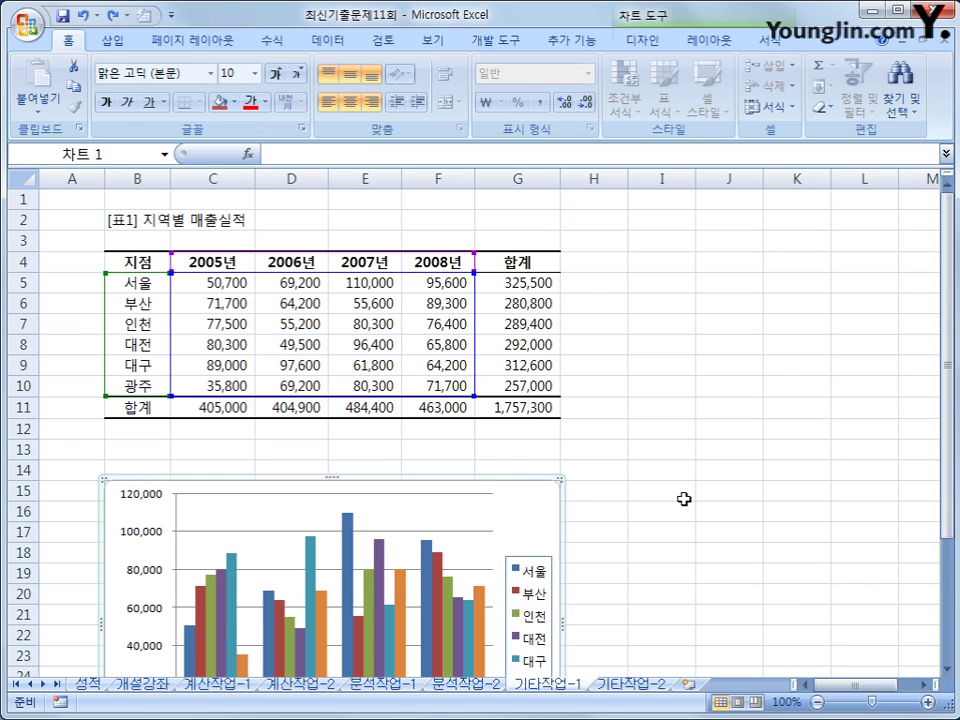
{"action": "scroll", "coordinate": [684, 499], "scroll_direction": "down", "scroll_amount": 3}
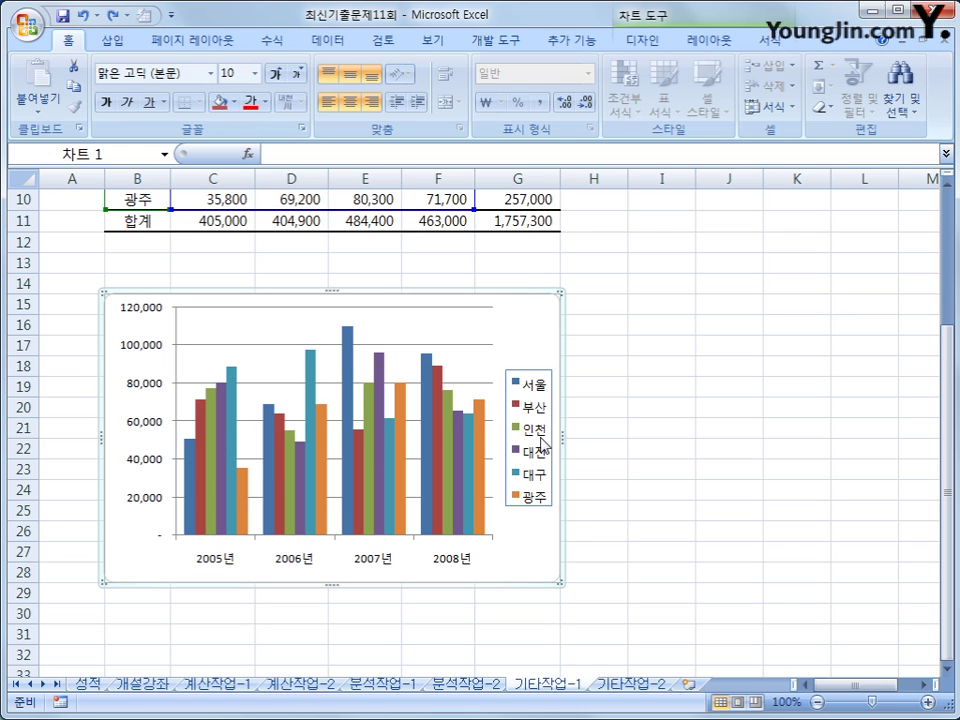
{"action": "right_click", "coordinate": [516, 316]}
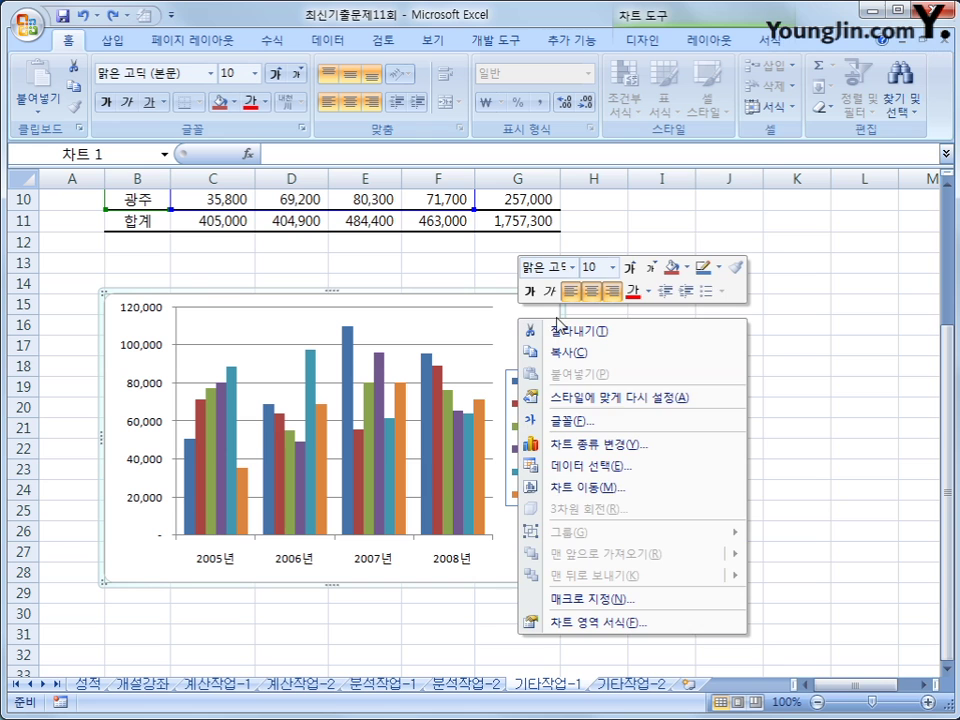
{"action": "left_click", "coordinate": [639, 466]}
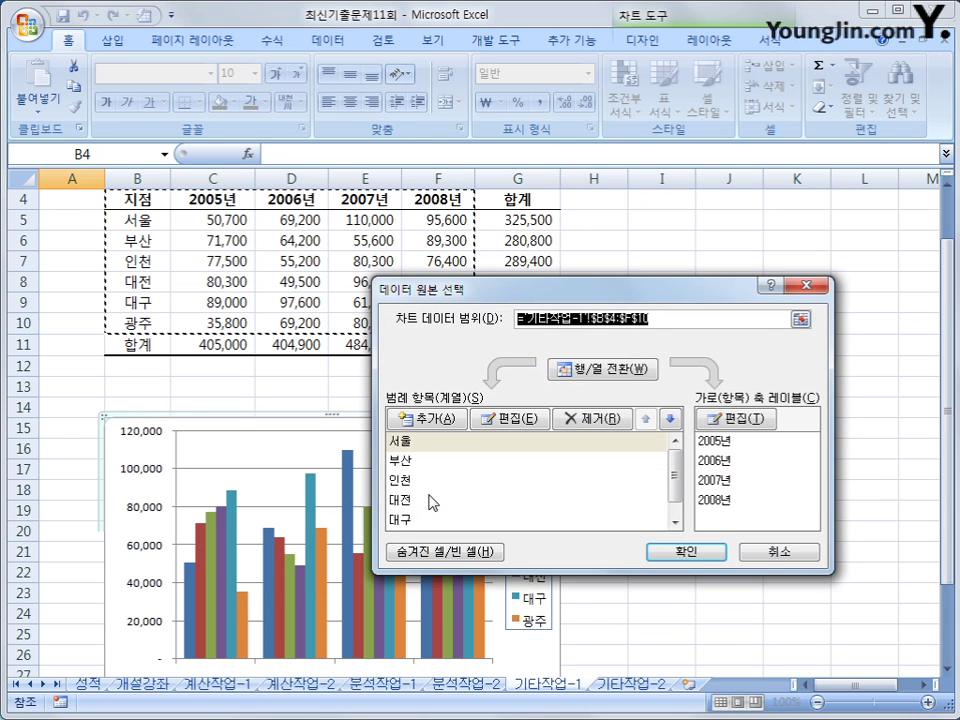
{"action": "left_click", "coordinate": [440, 460]}
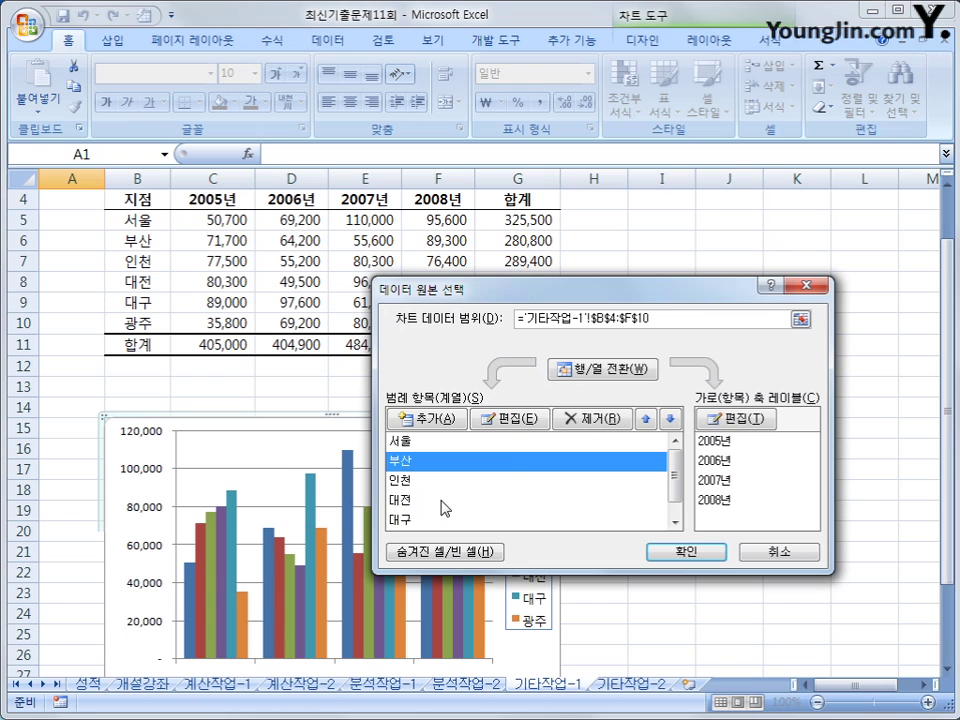
{"action": "left_click", "coordinate": [592, 418]}
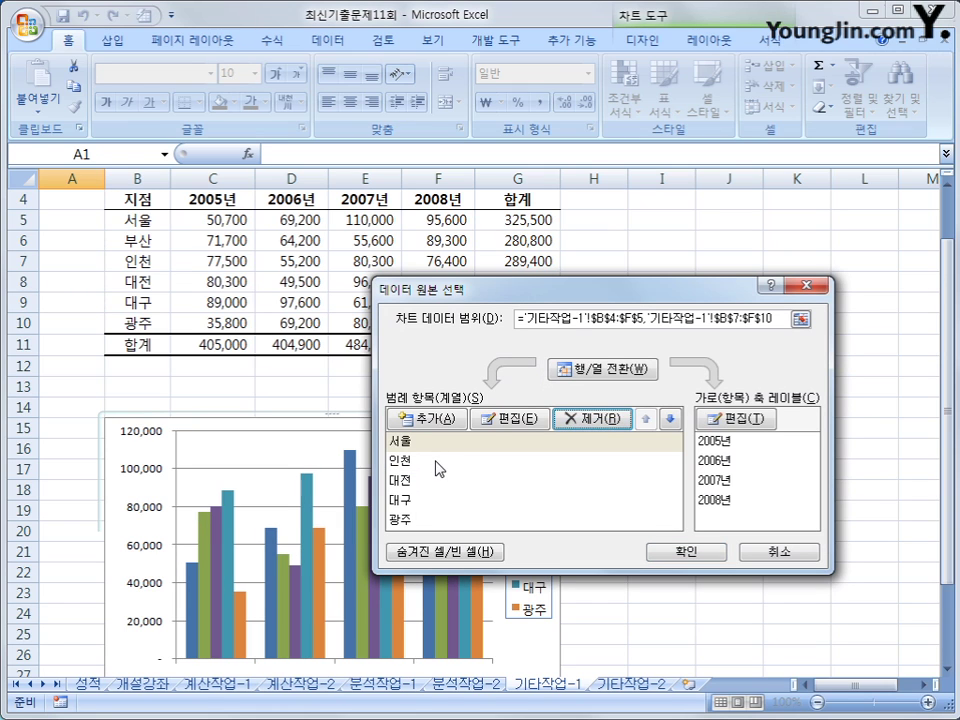
{"action": "left_click", "coordinate": [437, 461]}
{"action": "left_click", "coordinate": [574, 420]}
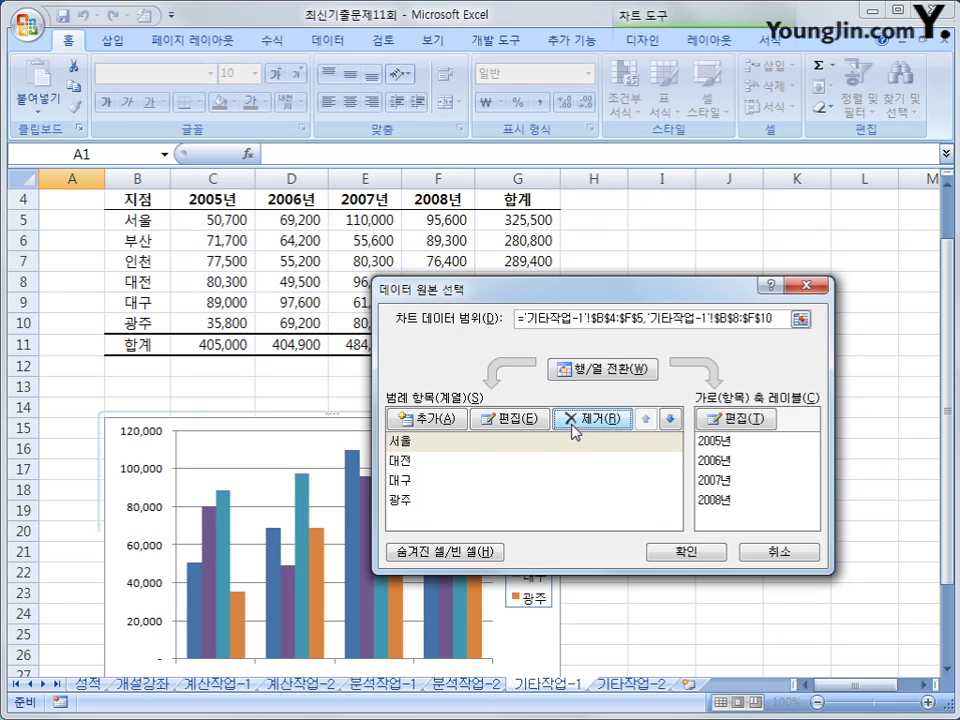
{"action": "left_click", "coordinate": [455, 462]}
{"action": "left_click", "coordinate": [590, 420]}
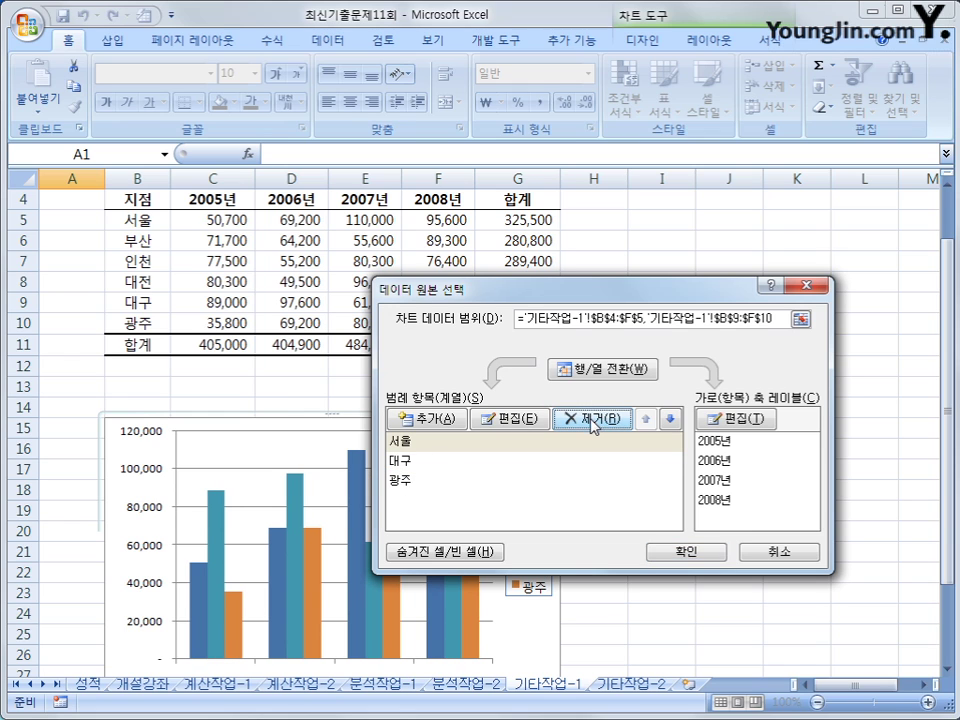
{"action": "left_click", "coordinate": [440, 461]}
{"action": "left_click", "coordinate": [590, 420]}
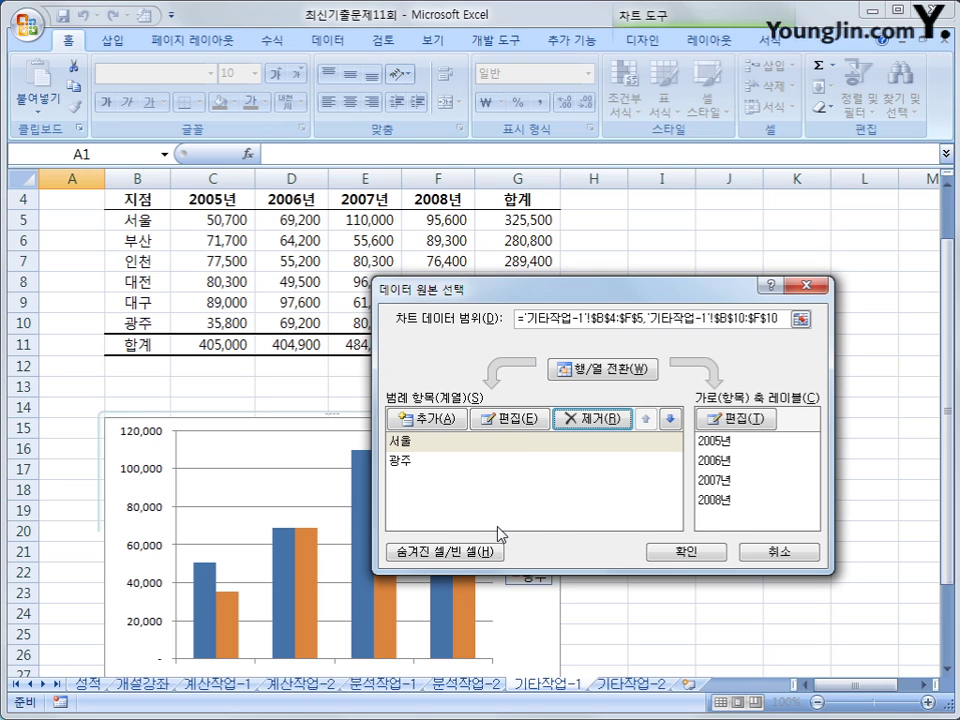
- Add a chart series named from cell B5 (서울) with the values in C5:G5
{"action": "left_click", "coordinate": [452, 420]}
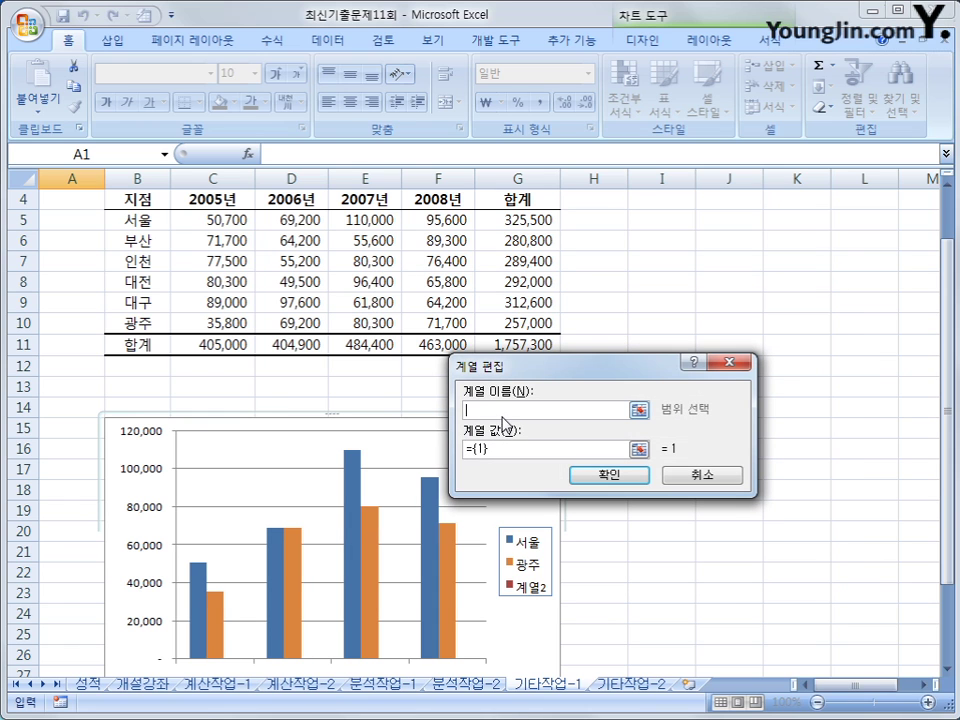
{"action": "left_click", "coordinate": [134, 227]}
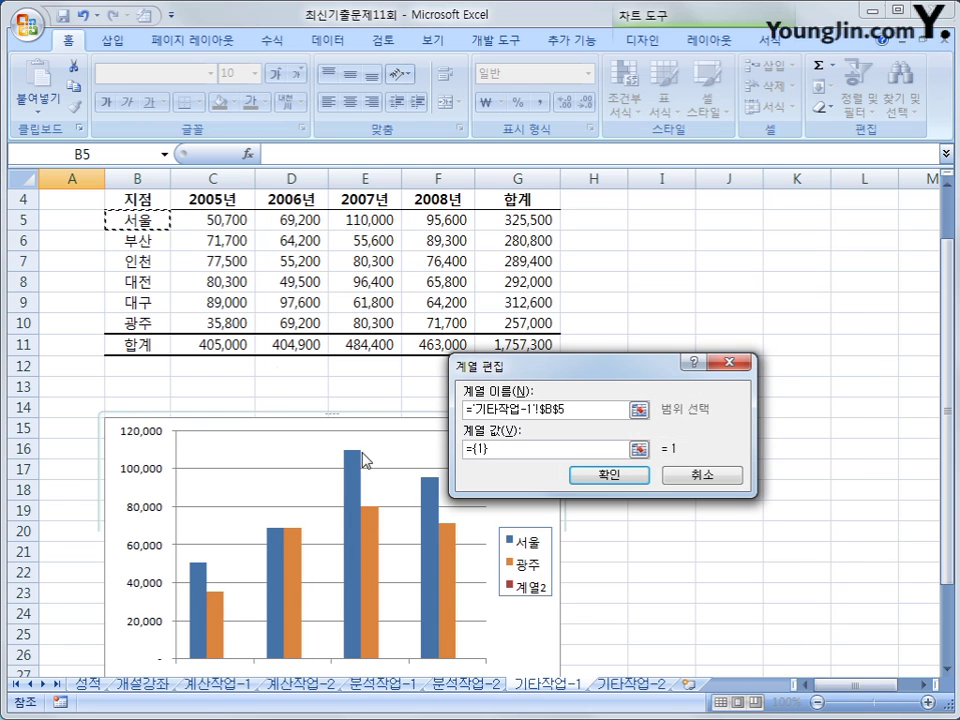
{"action": "left_click_drag", "start_coordinate": [486, 453], "coordinate": [427, 450]}
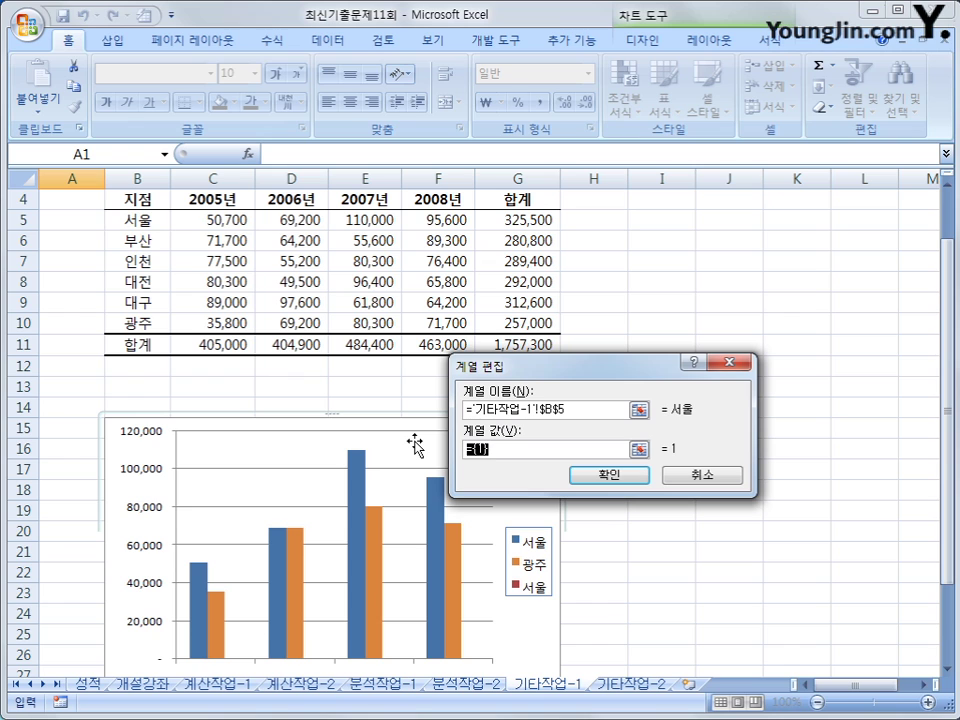
{"action": "type", "text": "ㅋ"}
{"action": "left_click_drag", "start_coordinate": [212, 219], "coordinate": [508, 219]}
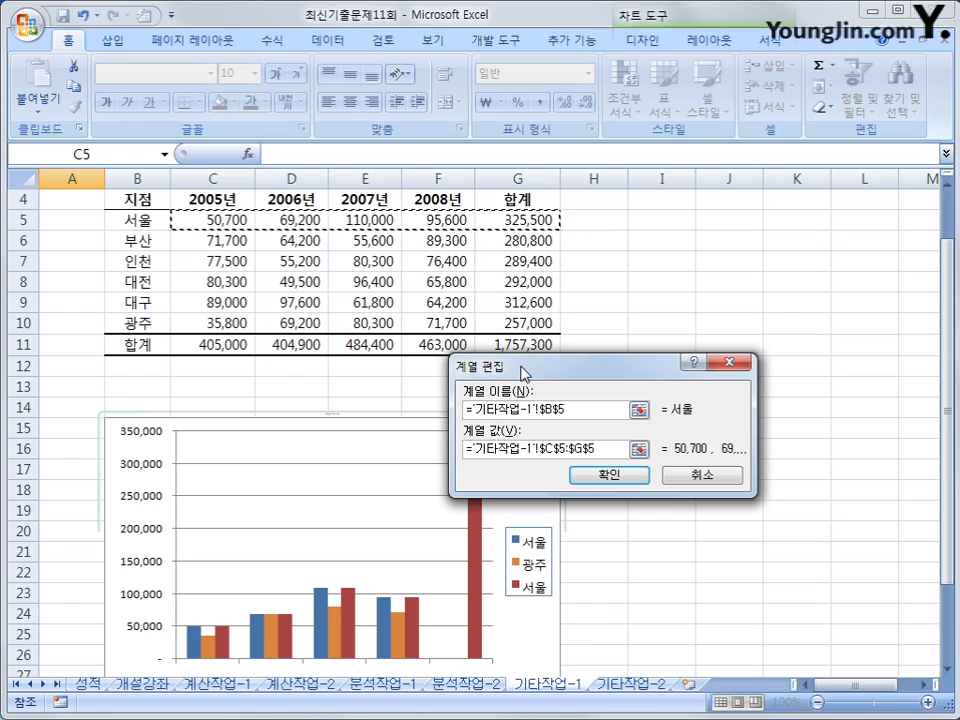
{"action": "left_click", "coordinate": [609, 473]}
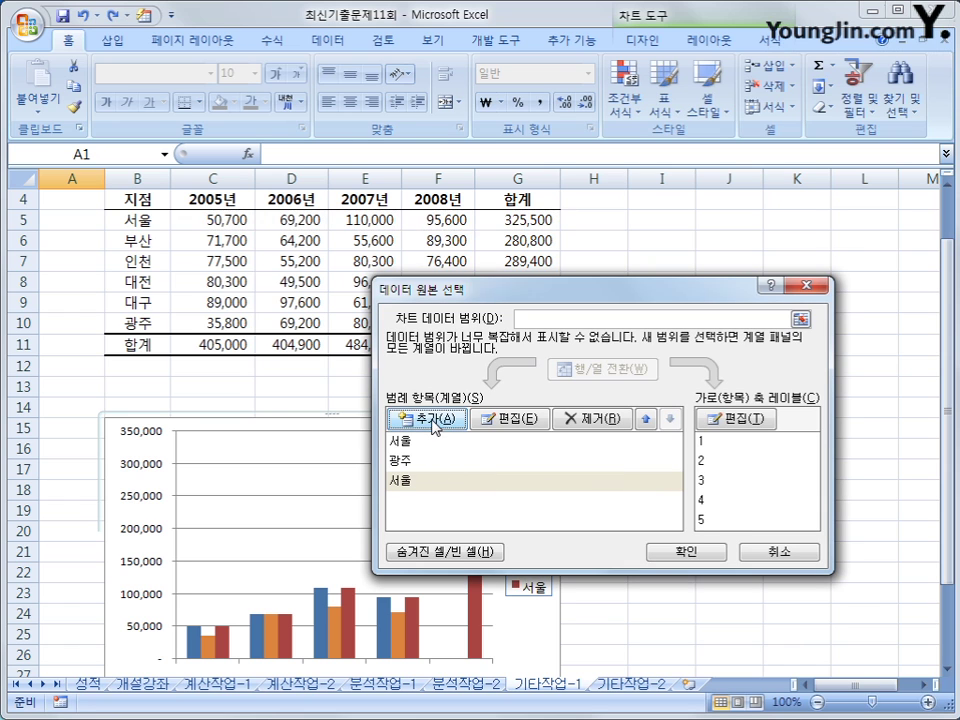
- Add another chart series named from cell B10 (광주) with the values in C10:G10
{"action": "left_click", "coordinate": [433, 419]}
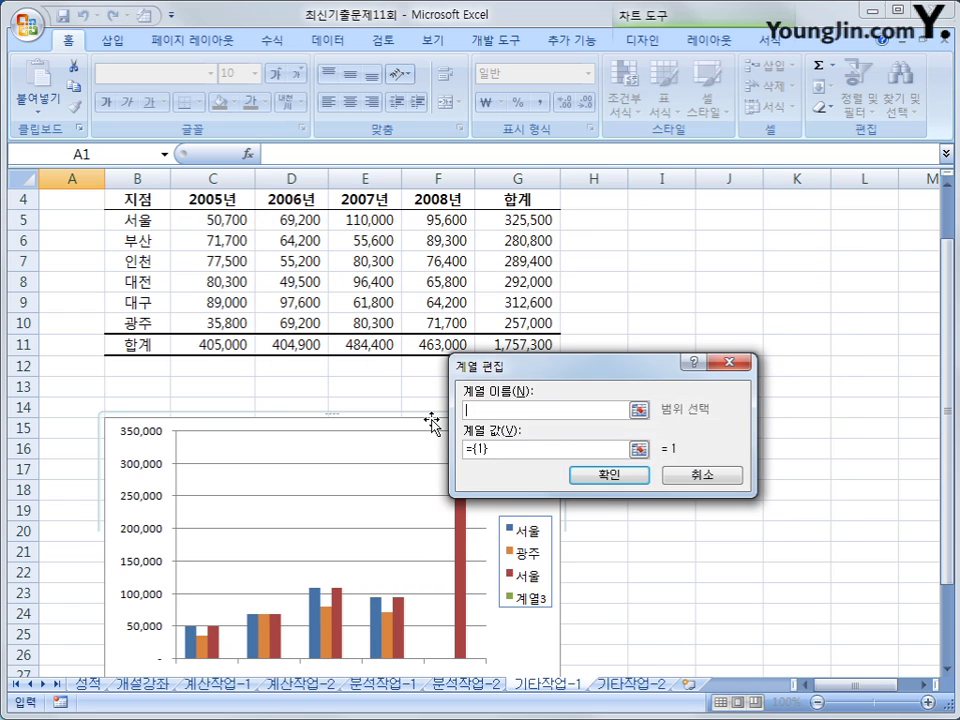
{"action": "left_click", "coordinate": [143, 322]}
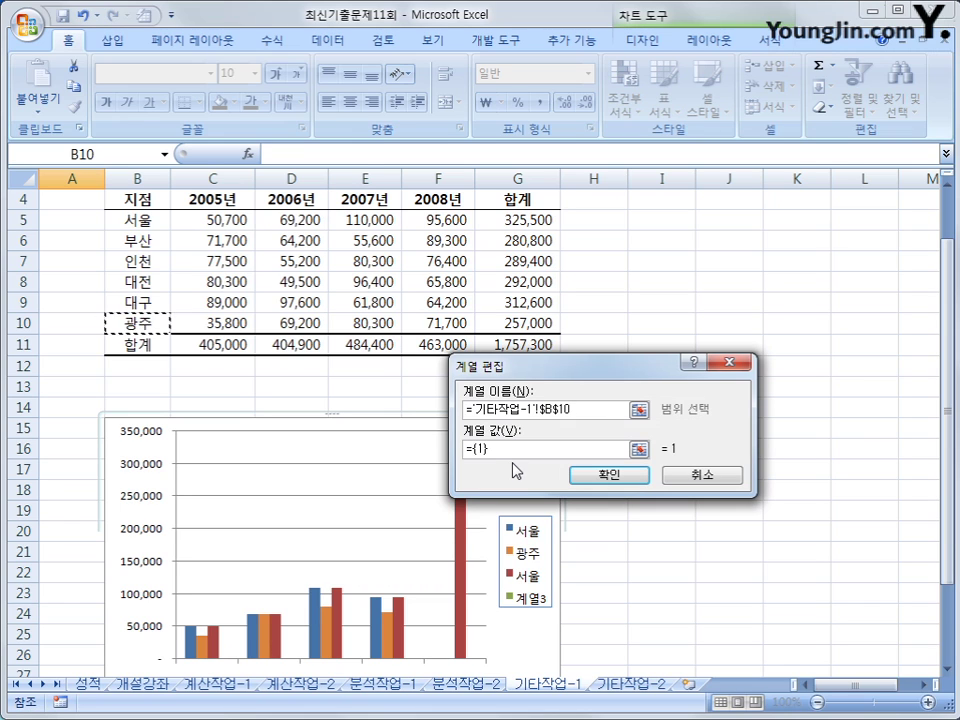
{"action": "left_click", "coordinate": [497, 449]}
{"action": "left_click_drag", "start_coordinate": [506, 456], "coordinate": [428, 456]}
{"action": "type", "text": "ㅋ"}
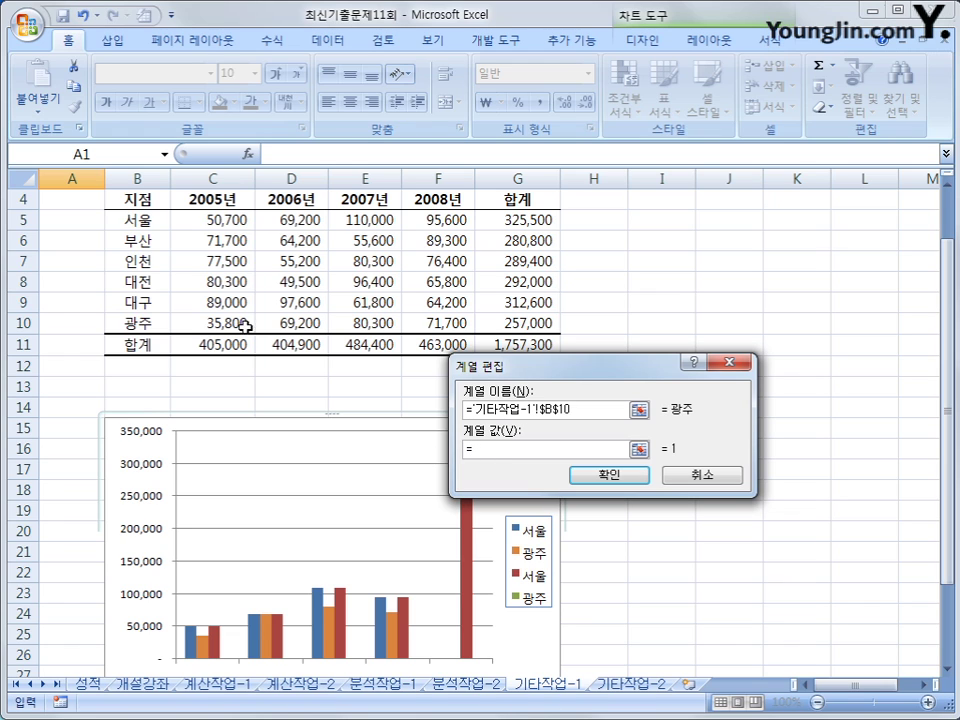
{"action": "left_click_drag", "start_coordinate": [215, 322], "coordinate": [510, 316]}
{"action": "left_click", "coordinate": [614, 476]}
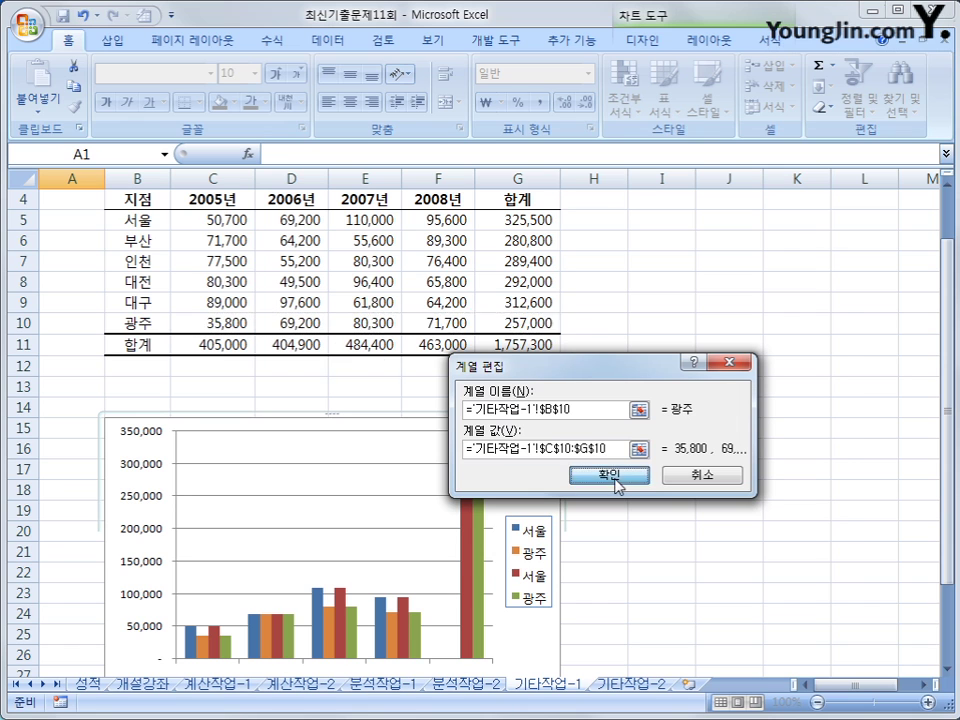
- Check the category labels of each of the four series and apply the chart's source data changes
{"action": "left_click", "coordinate": [422, 441]}
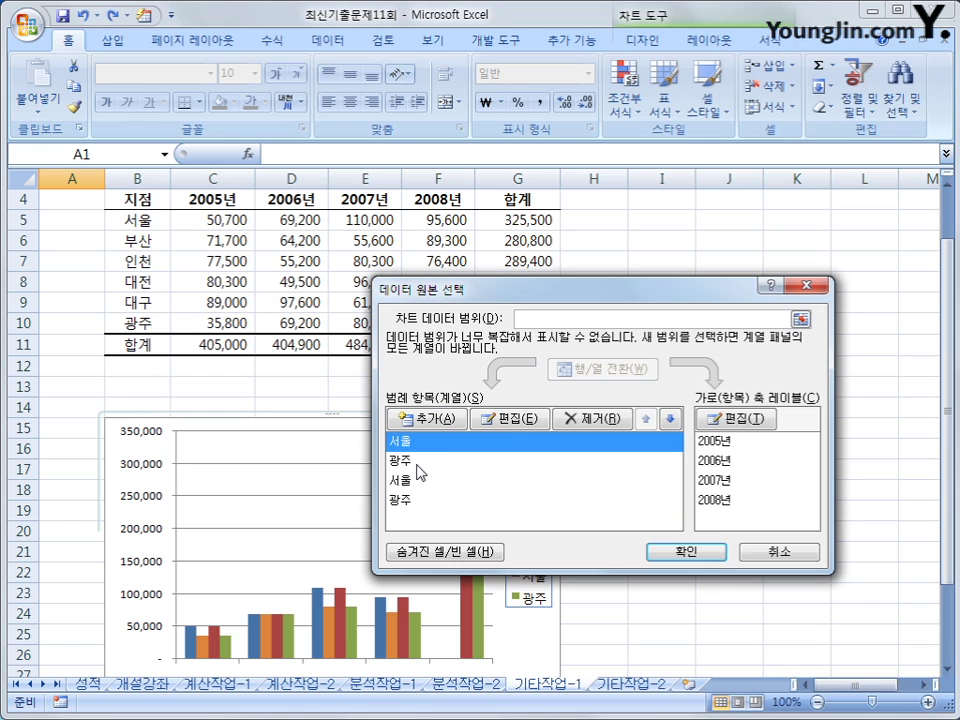
{"action": "left_click", "coordinate": [418, 461]}
{"action": "left_click", "coordinate": [416, 482]}
{"action": "left_click", "coordinate": [414, 501]}
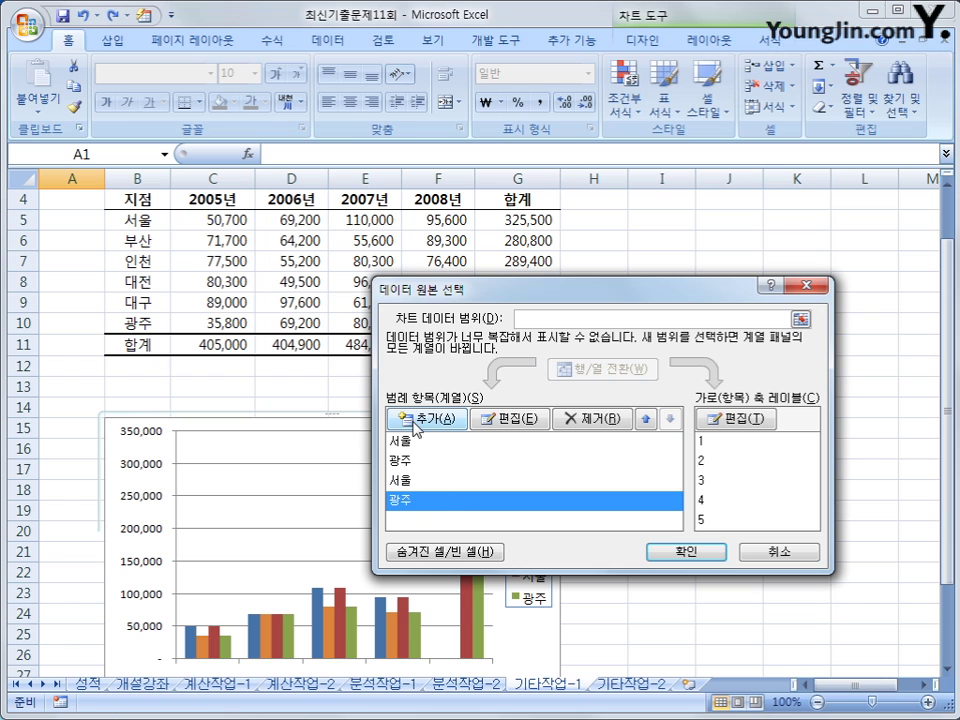
{"action": "left_click", "coordinate": [688, 552]}
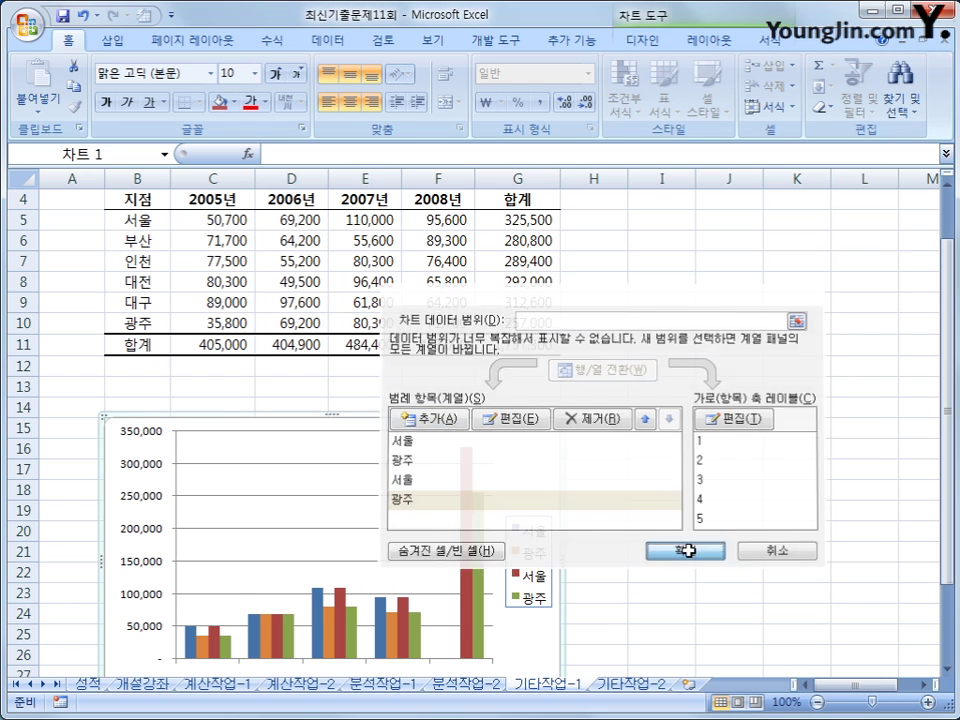
- In the chart's source data, set the values of the second 서울 series to C5:F5
{"action": "scroll", "coordinate": [643, 508], "scroll_direction": "down", "scroll_amount": 1}
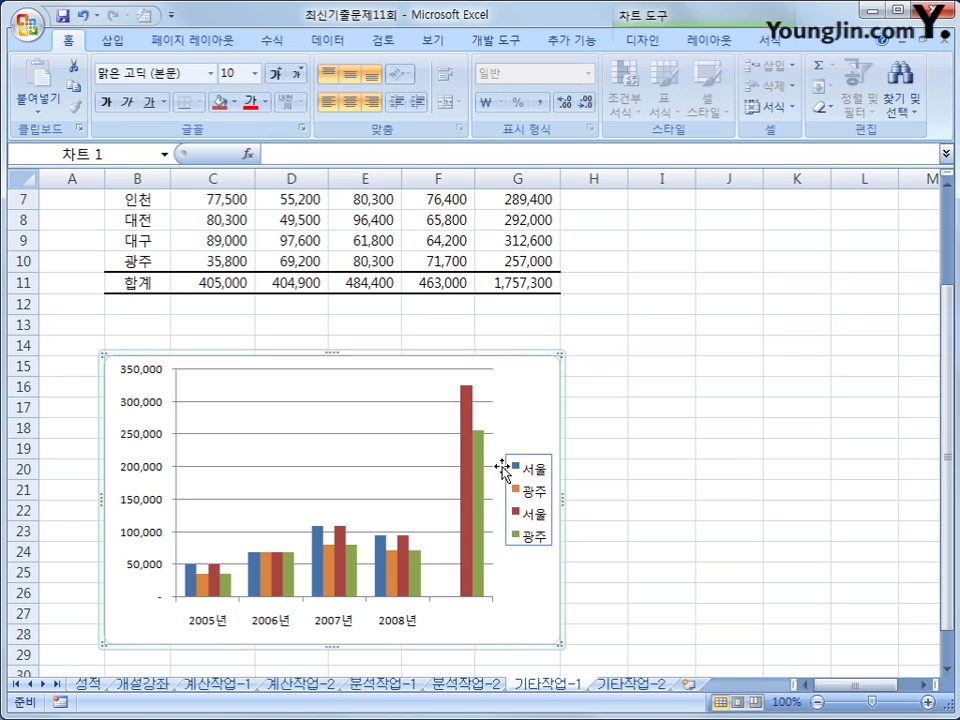
{"action": "mouse_move", "coordinate": [484, 545]}
{"action": "right_click", "coordinate": [523, 390]}
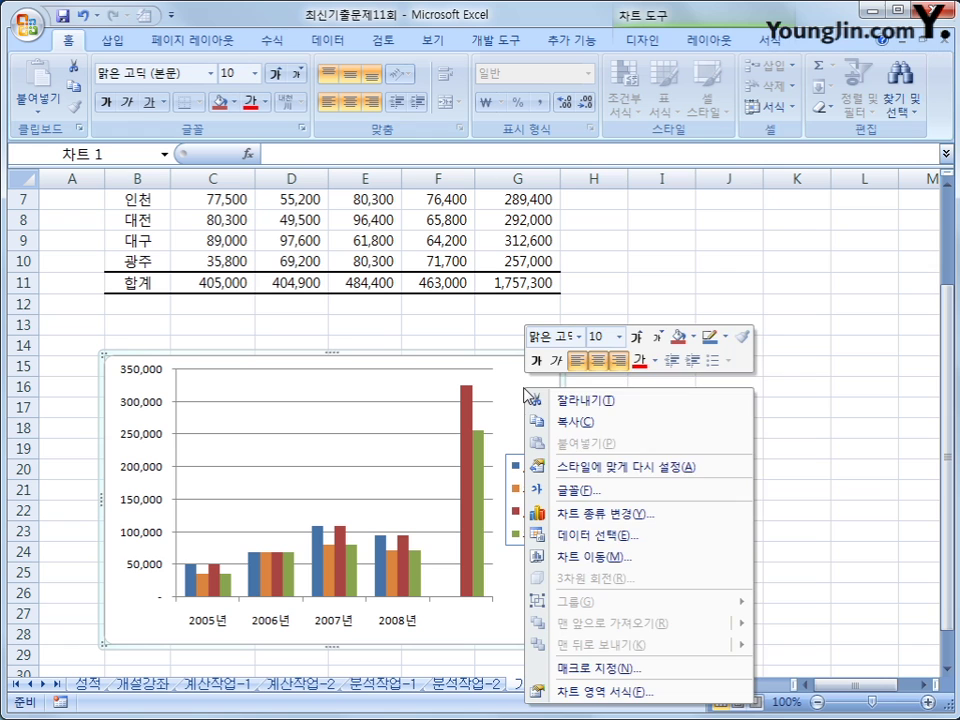
{"action": "left_click", "coordinate": [643, 540]}
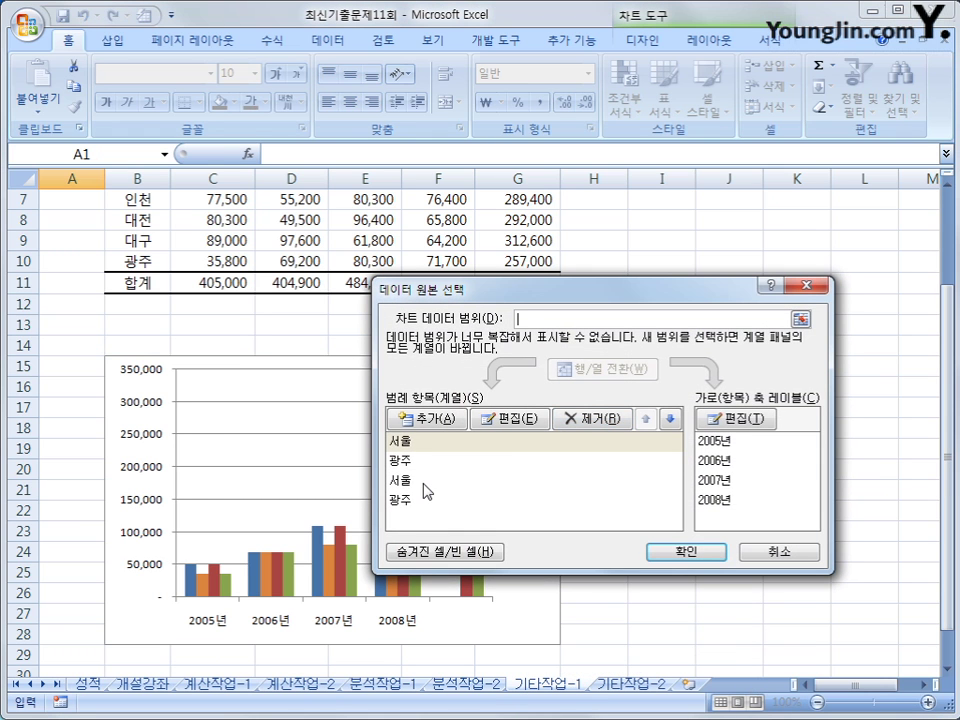
{"action": "left_click", "coordinate": [424, 482]}
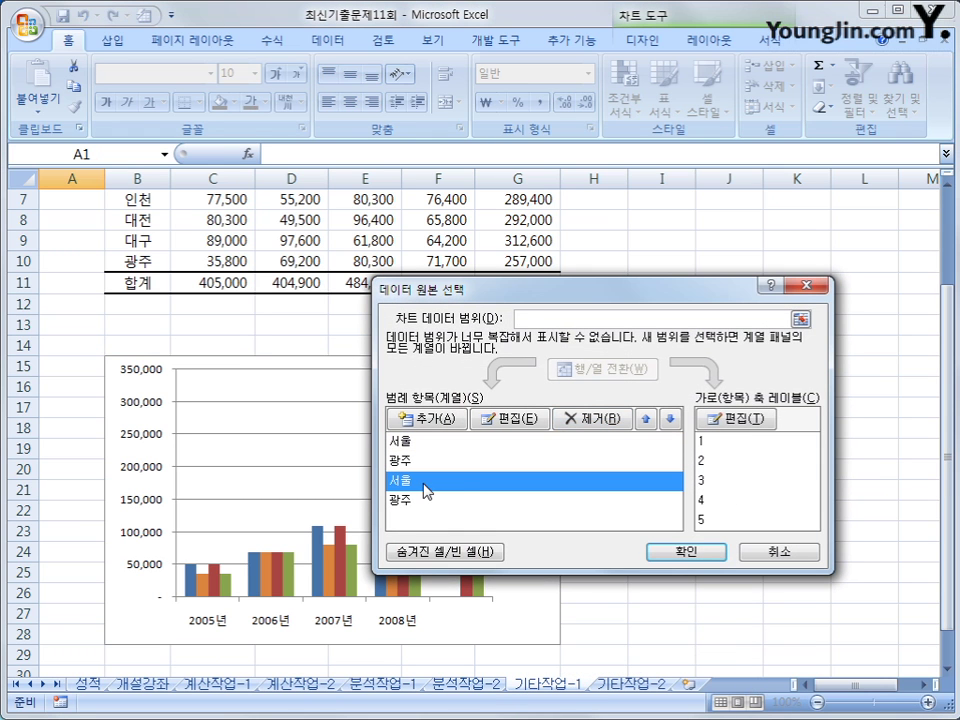
{"action": "left_click", "coordinate": [507, 419]}
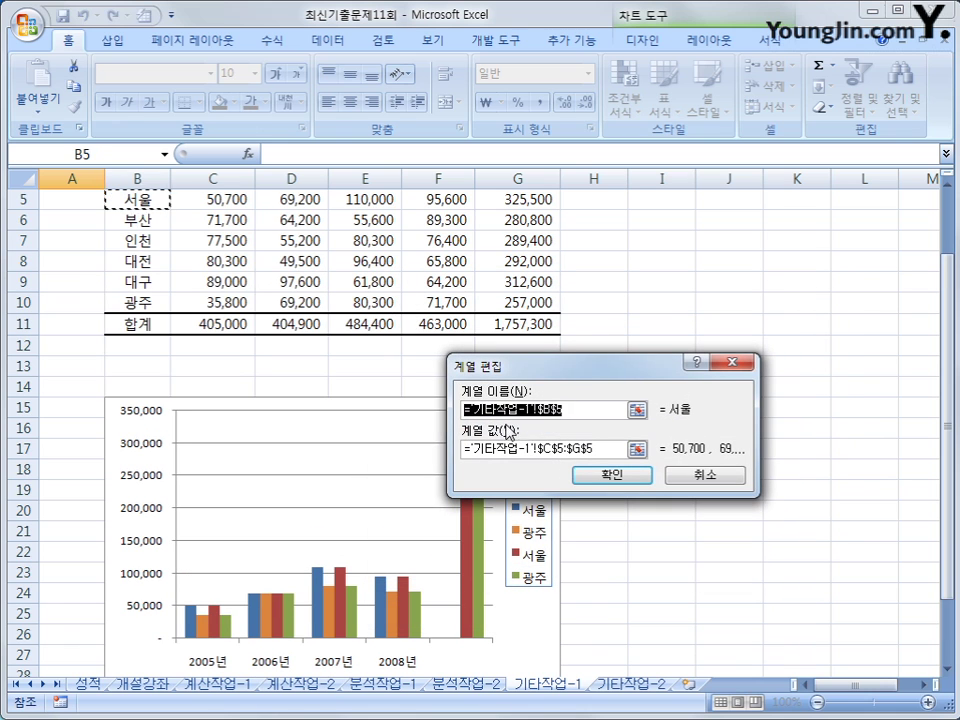
{"action": "left_click", "coordinate": [606, 448]}
{"action": "type", "text": "="}
{"action": "scroll", "coordinate": [422, 484], "scroll_direction": "up", "scroll_amount": 1}
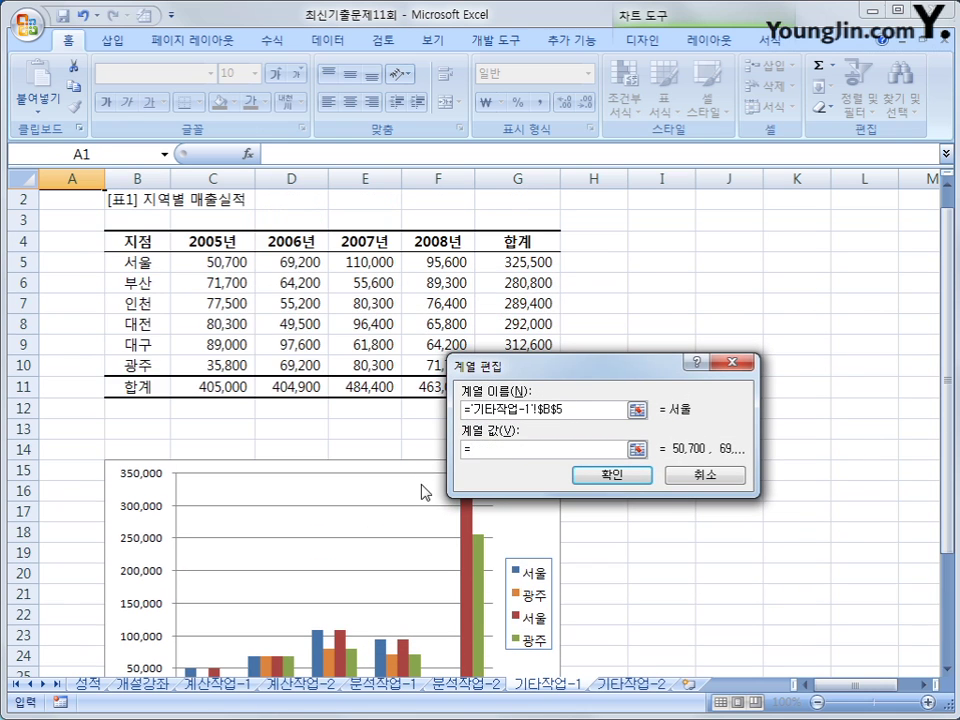
{"action": "left_click_drag", "start_coordinate": [251, 264], "coordinate": [440, 262]}
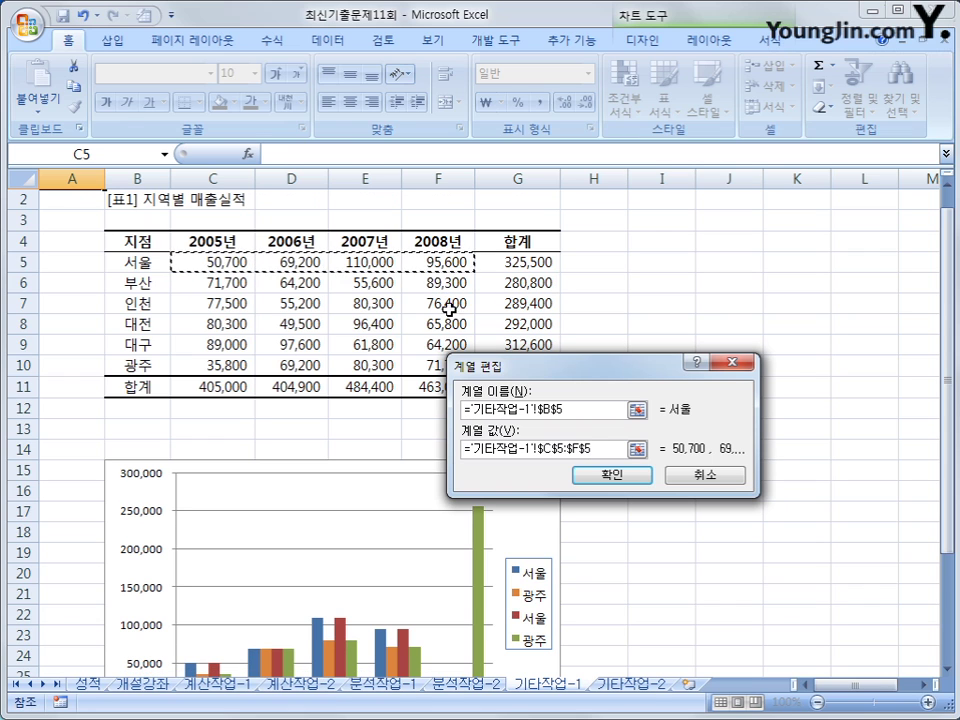
{"action": "left_click", "coordinate": [596, 478]}
- Set the values of the second 광주 series to C10:F10 and apply the chart's source data changes
{"action": "left_click", "coordinate": [452, 502]}
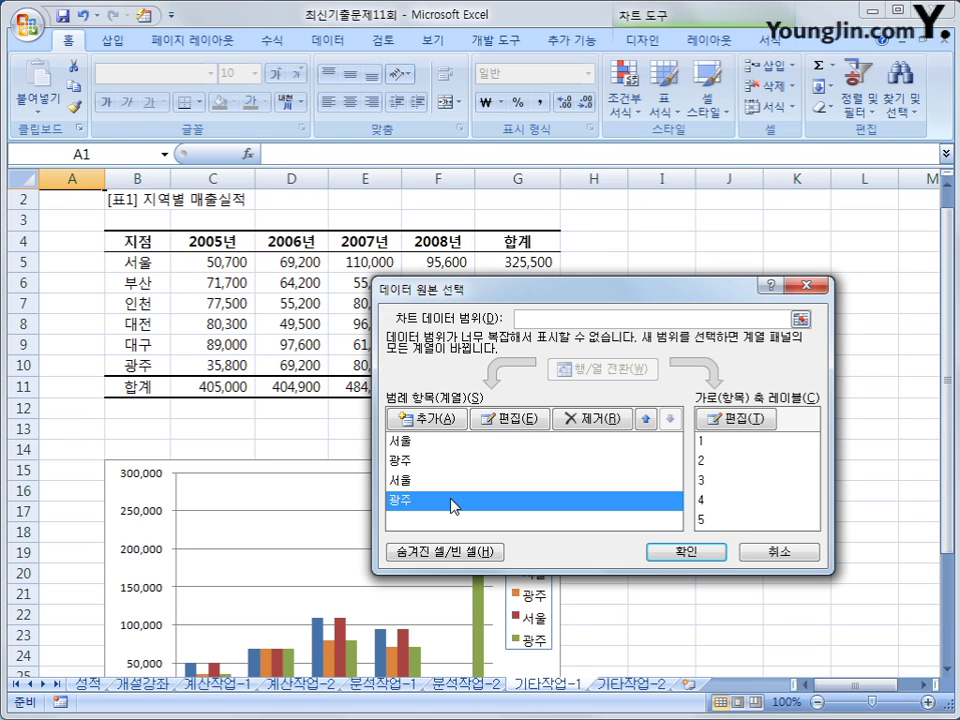
{"action": "left_click", "coordinate": [510, 419]}
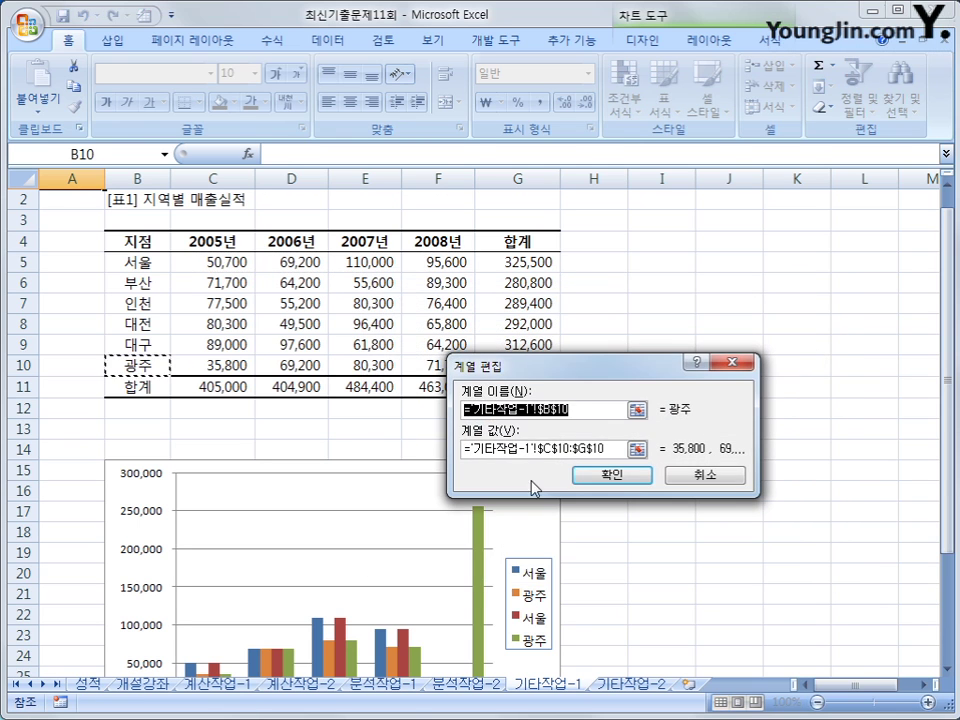
{"action": "left_click_drag", "start_coordinate": [617, 448], "coordinate": [428, 450]}
{"action": "type", "text": "ㅋ"}
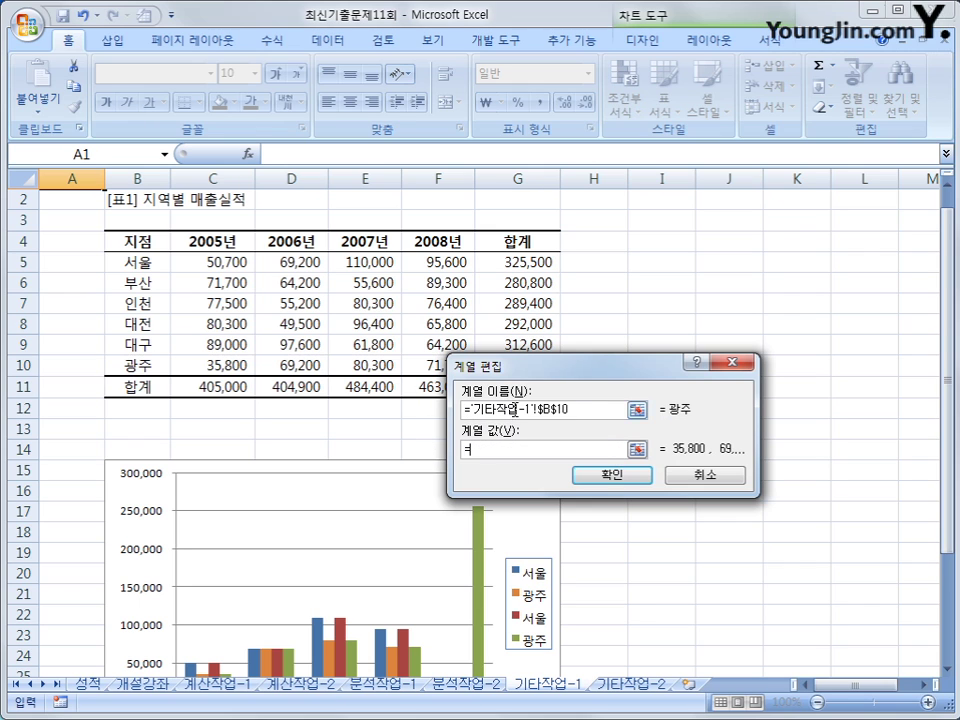
{"action": "left_click_drag", "start_coordinate": [214, 364], "coordinate": [423, 367]}
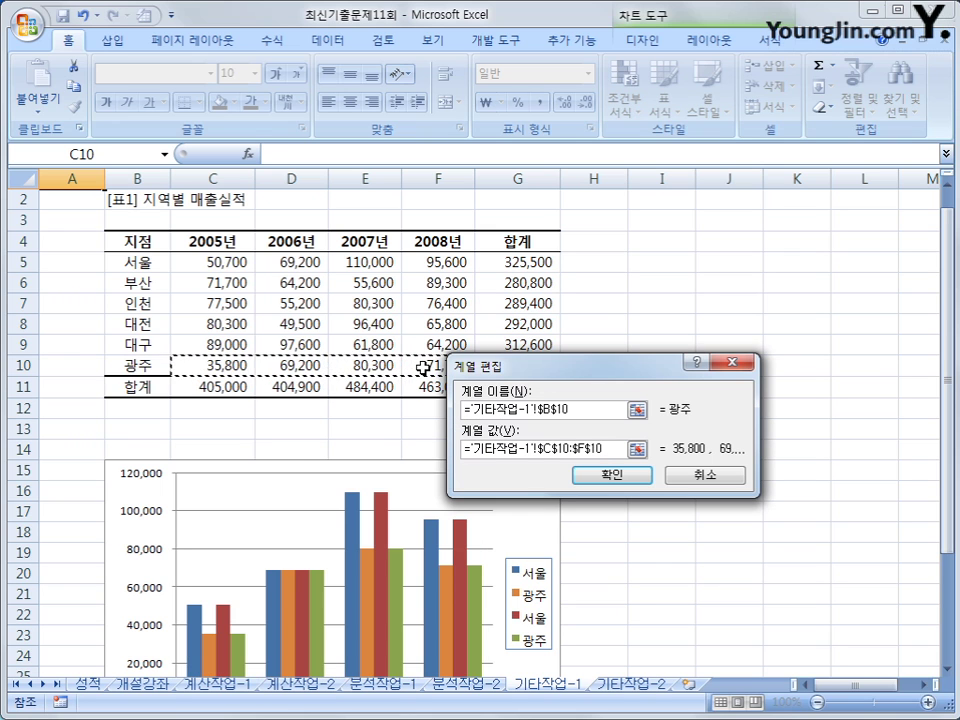
{"action": "left_click", "coordinate": [612, 476]}
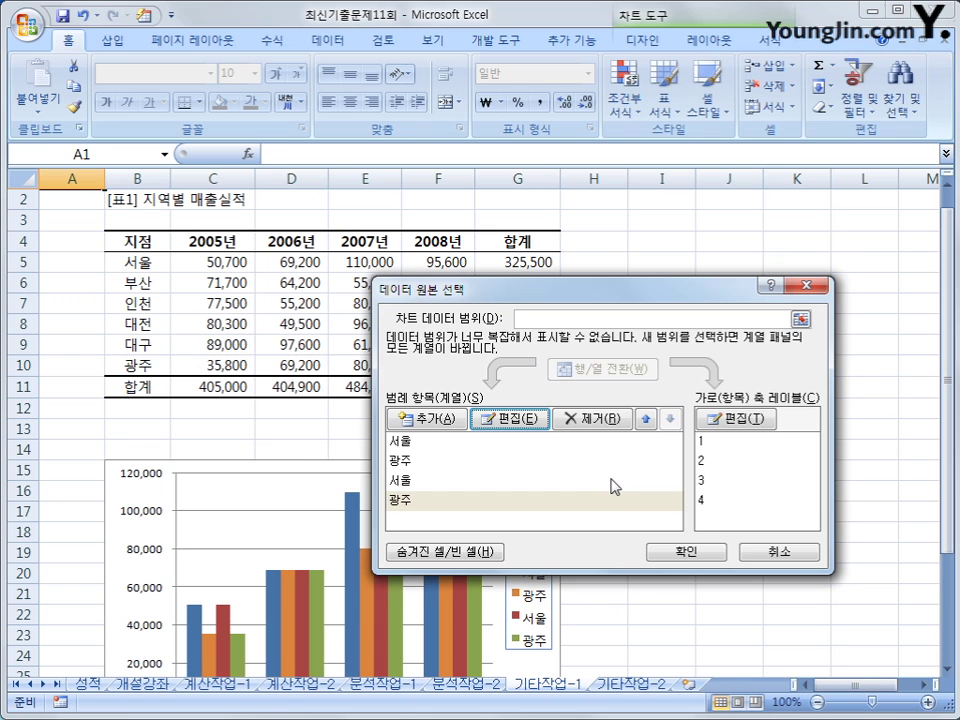
{"action": "left_click", "coordinate": [692, 552]}
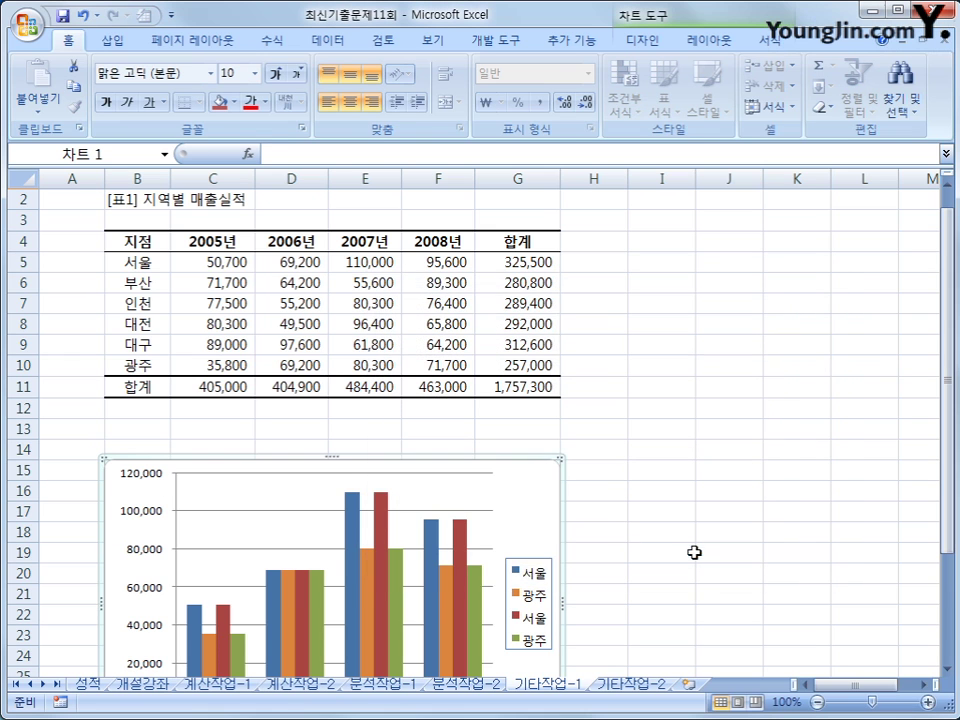
- Change the chart type of the second 서울 series (red columns) to a line with markers
{"action": "scroll", "coordinate": [694, 552], "scroll_direction": "down", "scroll_amount": 2}
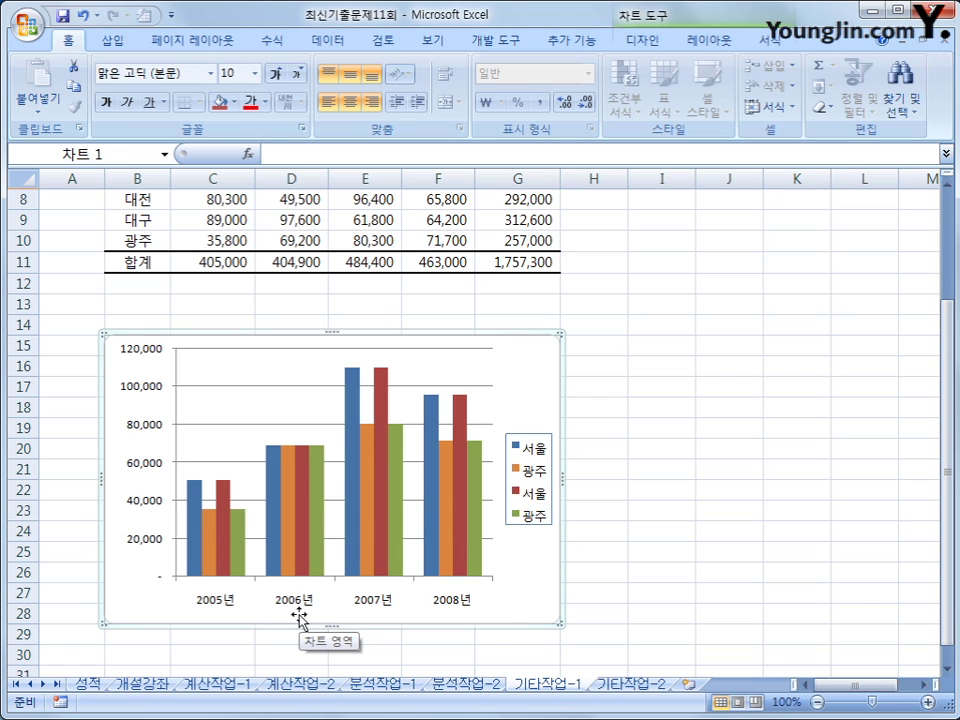
{"action": "left_click", "coordinate": [224, 532]}
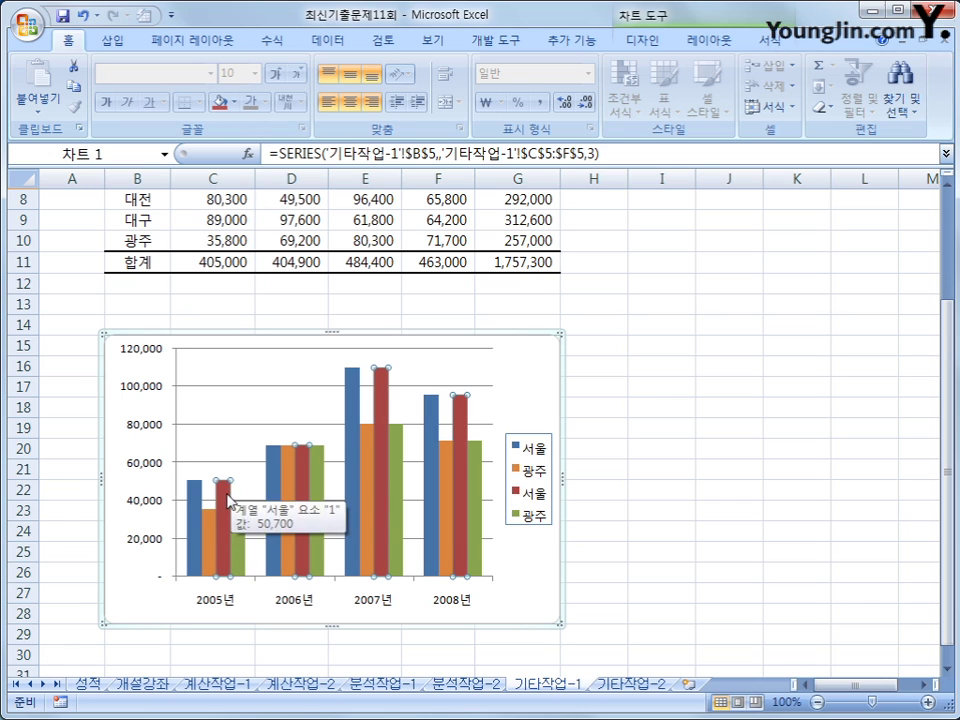
{"action": "right_click", "coordinate": [229, 497]}
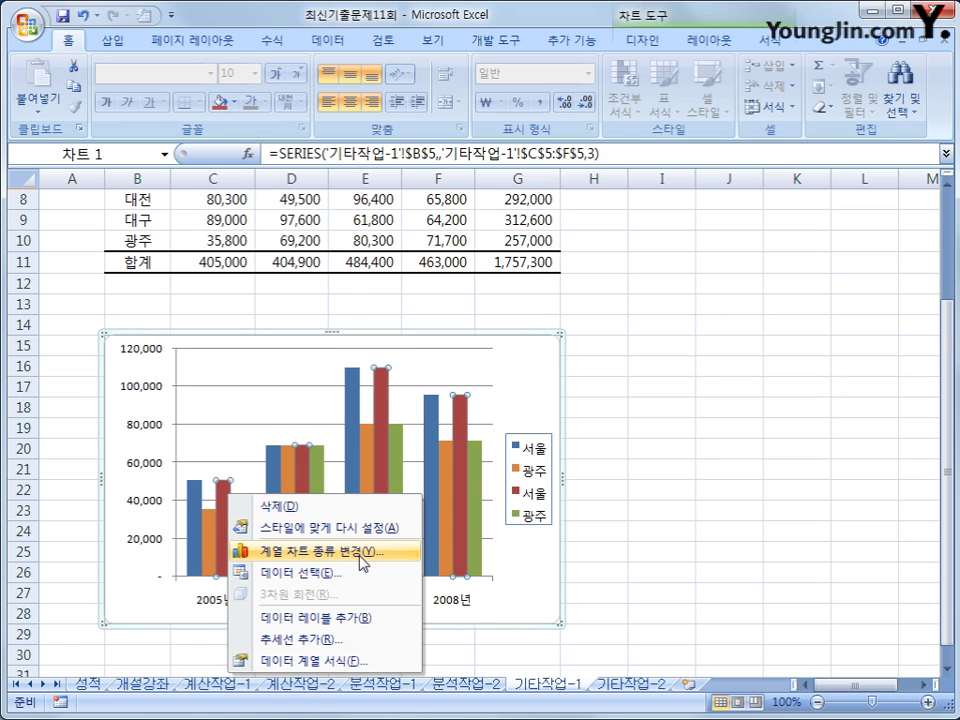
{"action": "left_click", "coordinate": [362, 558]}
{"action": "left_click", "coordinate": [488, 497]}
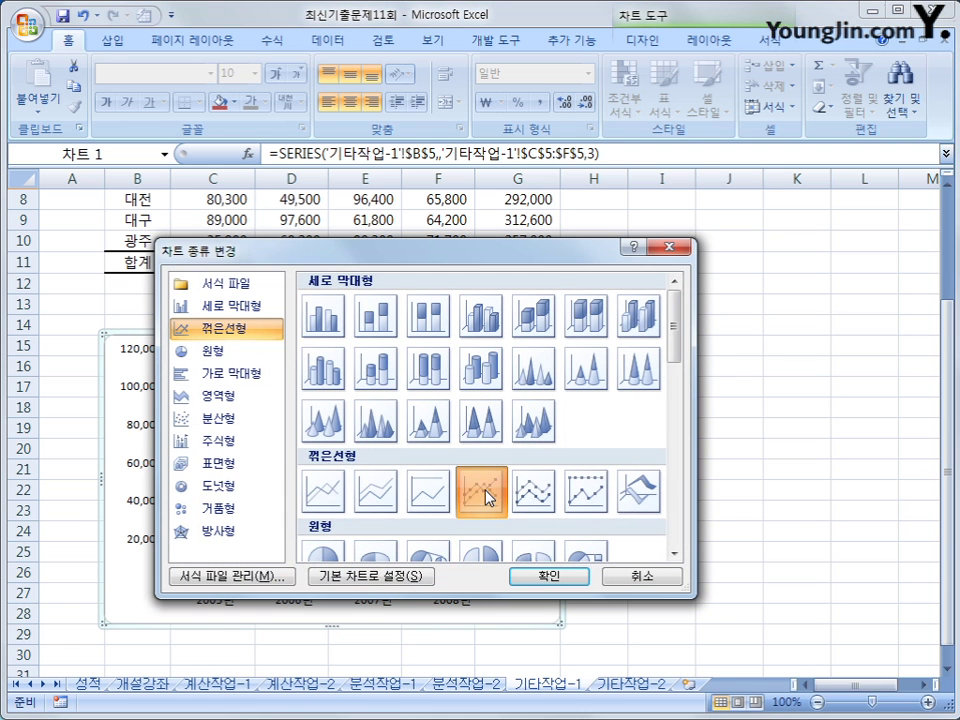
{"action": "left_click", "coordinate": [561, 578]}
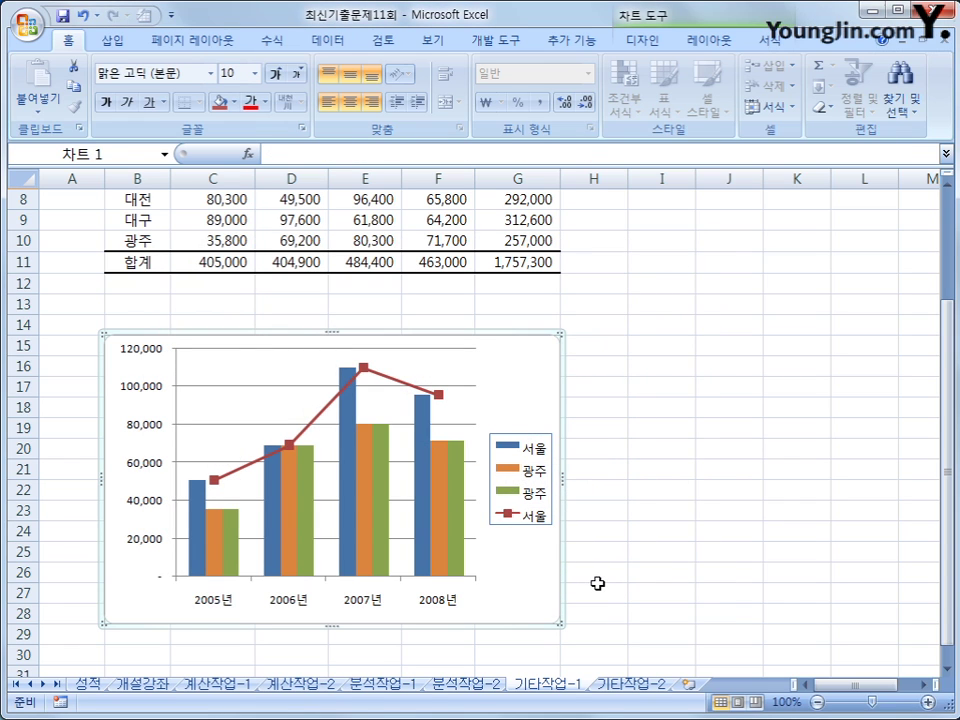
- Change the chart type of the second 광주 series (green columns) to a line with markers
{"action": "left_click", "coordinate": [236, 533]}
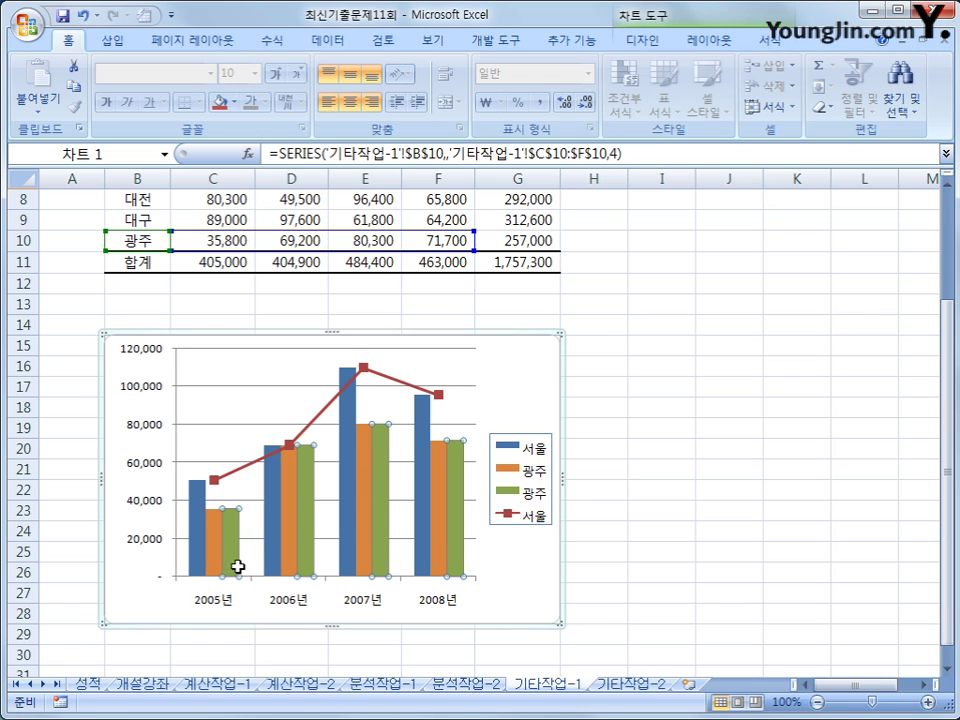
{"action": "right_click", "coordinate": [232, 527]}
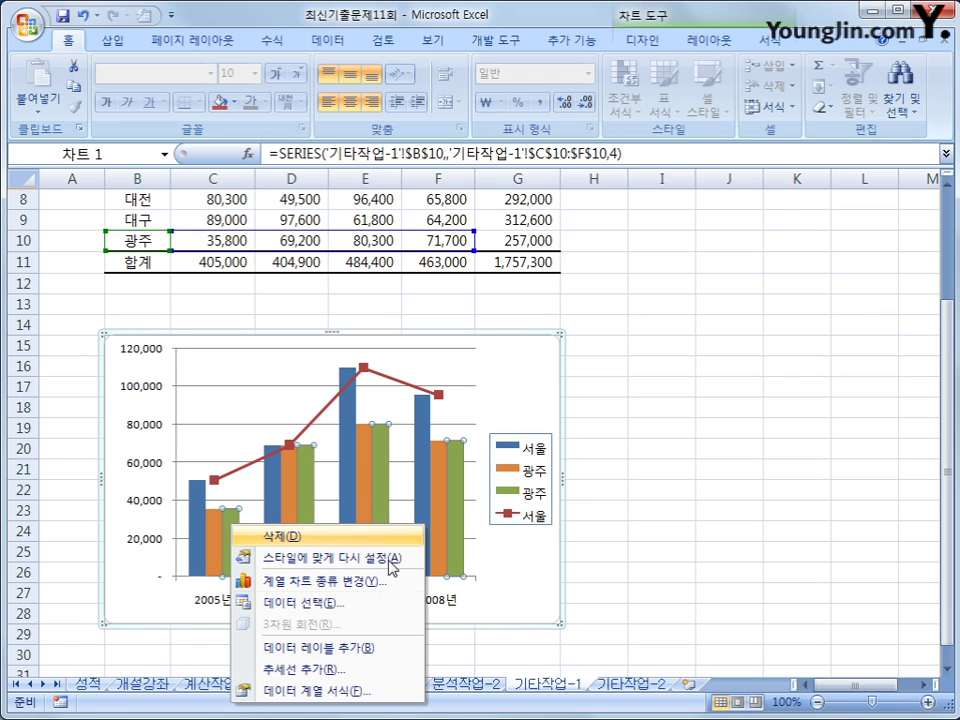
{"action": "left_click", "coordinate": [400, 581]}
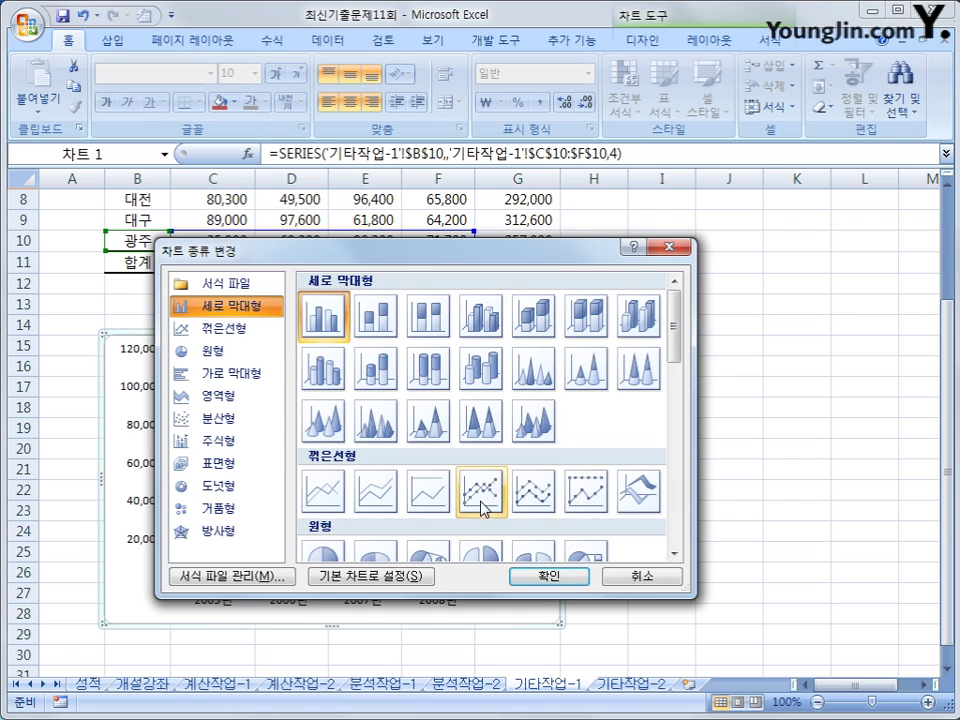
{"action": "left_click", "coordinate": [481, 498]}
{"action": "left_click", "coordinate": [553, 580]}
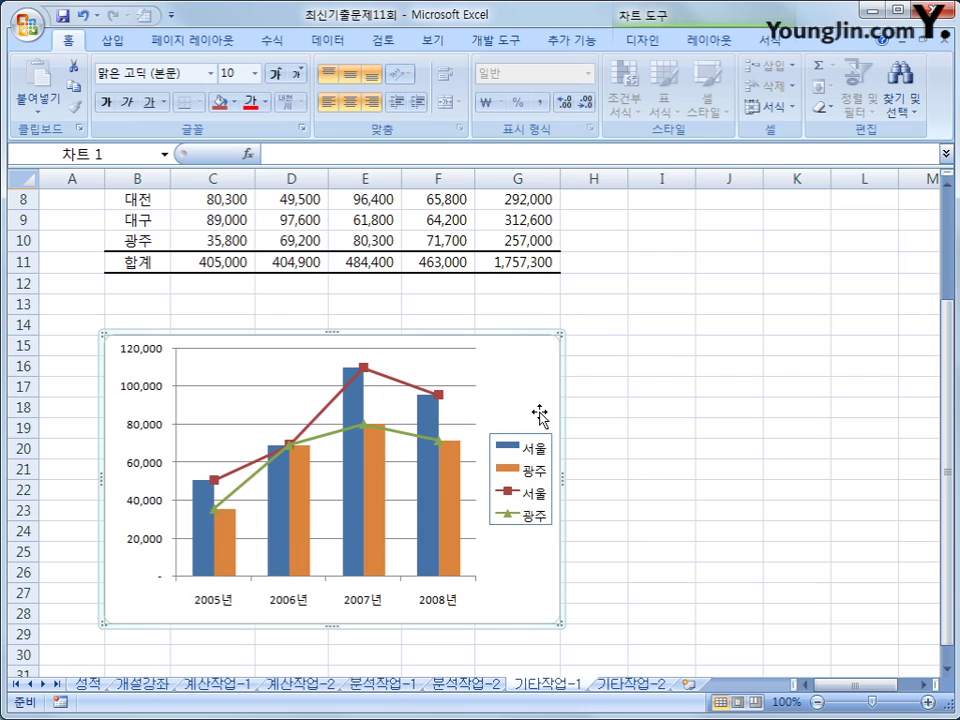
- Add a chart title above the plot area reading 지역별 매출 실적
{"action": "left_click", "coordinate": [705, 42]}
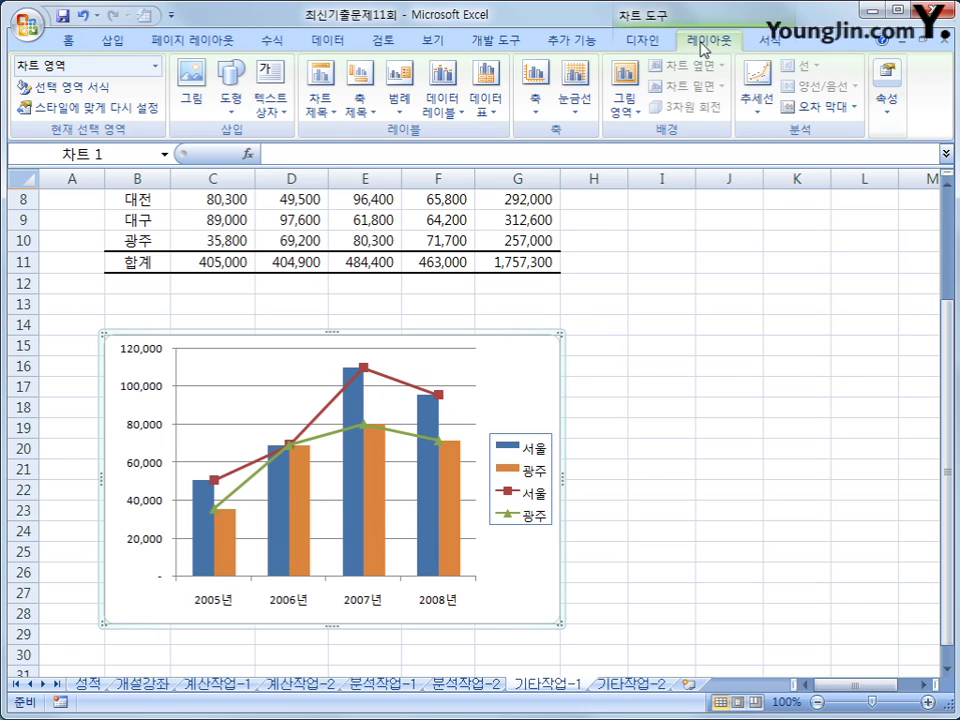
{"action": "left_click", "coordinate": [319, 100]}
{"action": "left_click", "coordinate": [395, 242]}
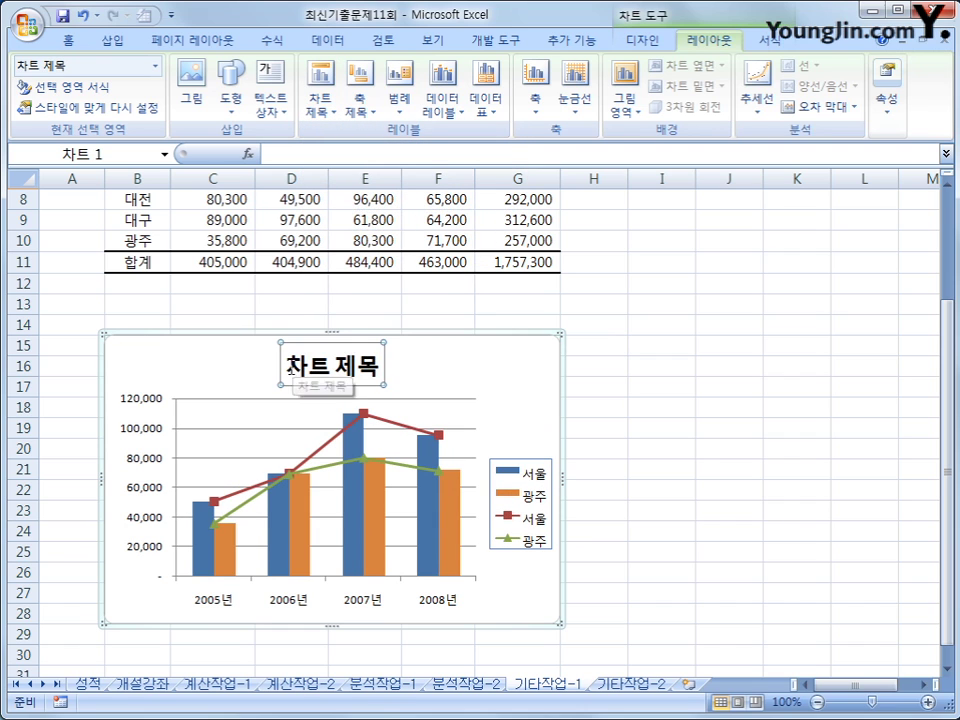
{"action": "type", "text": "징"}
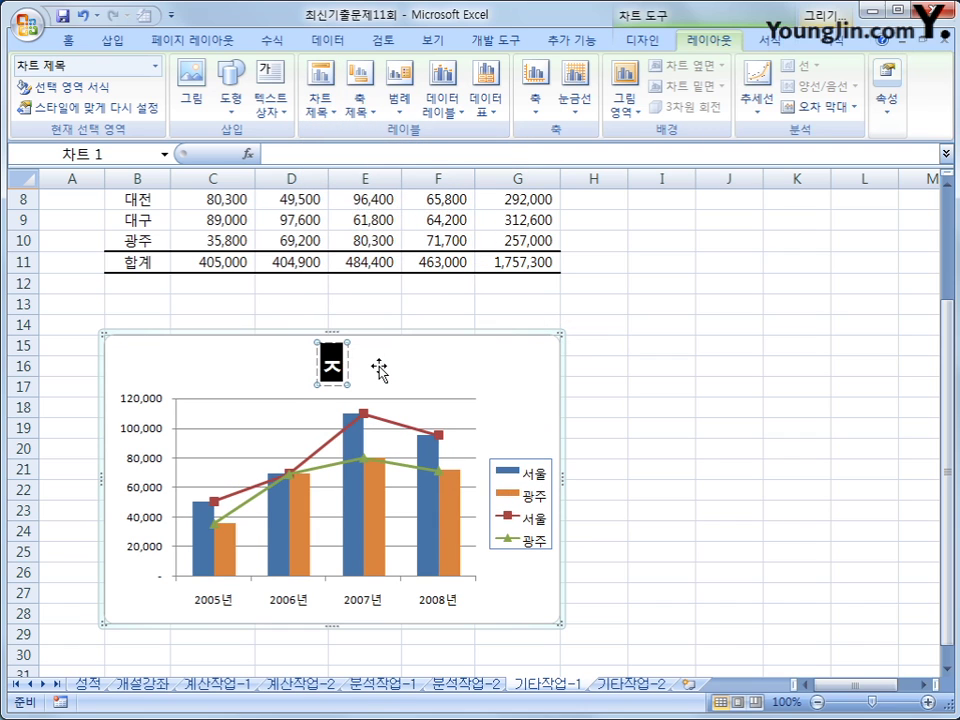
{"action": "type", "text": "역별 매출"}
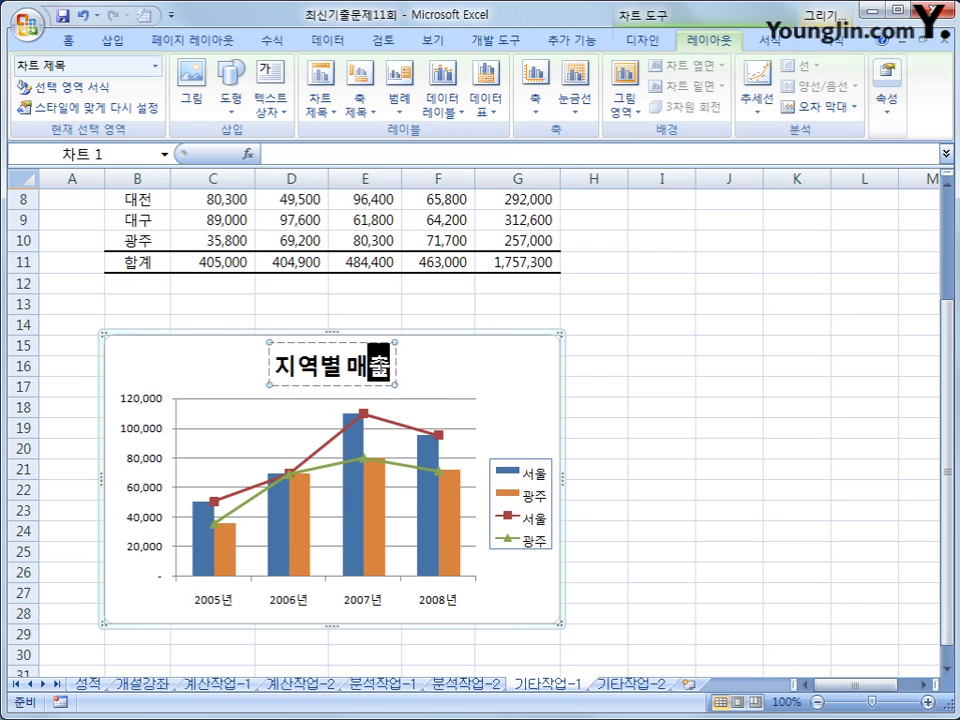
{"action": "type", "text": "실적"}
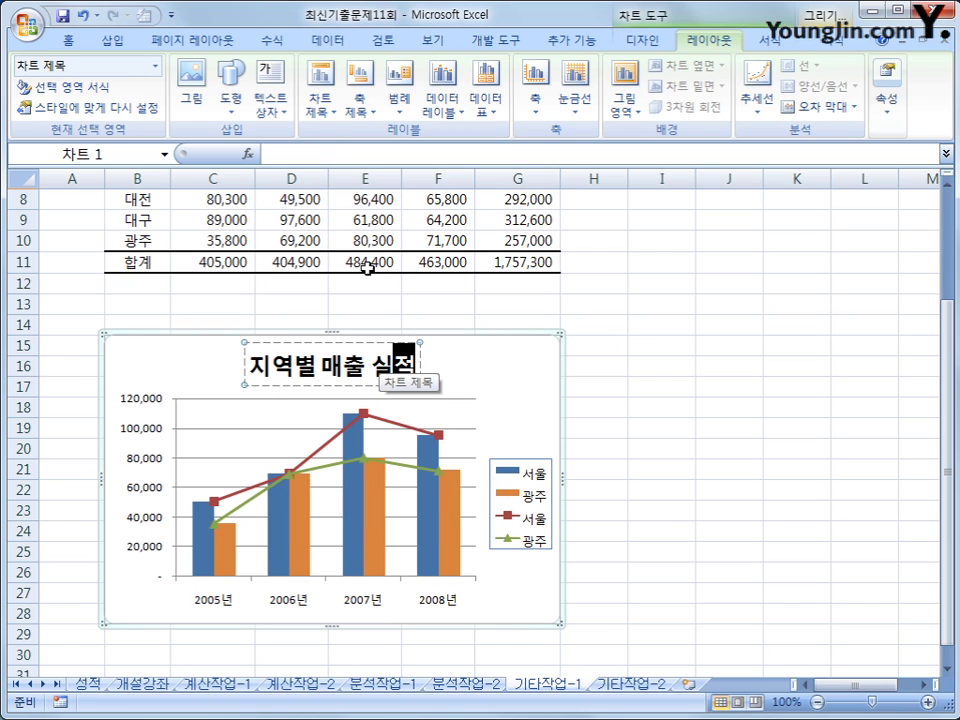
- Add a horizontal axis title below the axis reading 연도
{"action": "left_click", "coordinate": [358, 108]}
{"action": "mouse_move", "coordinate": [385, 140]}
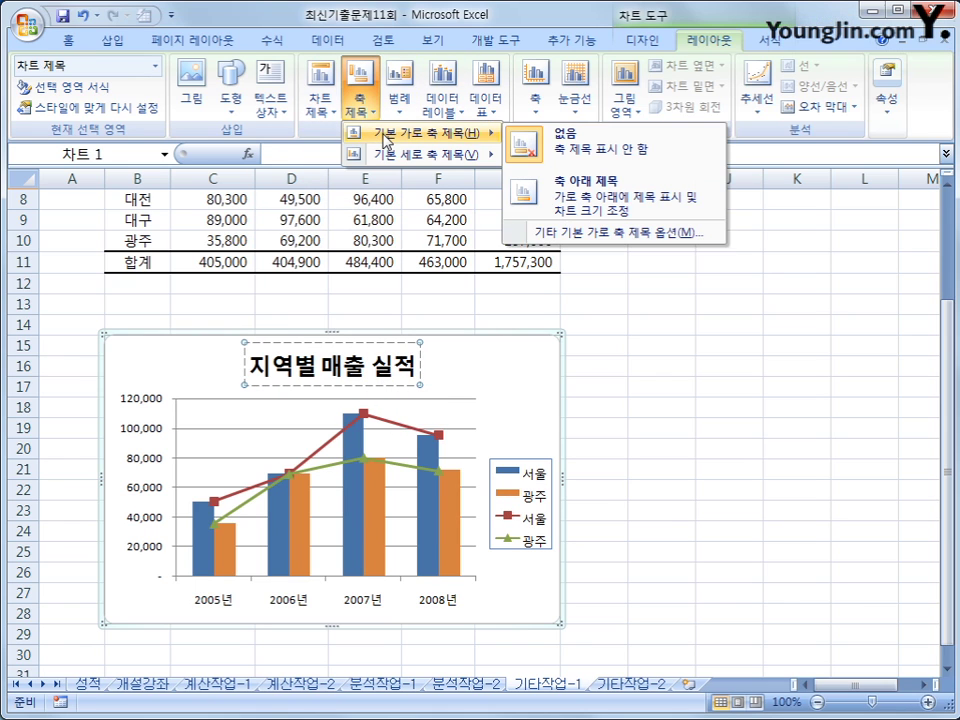
{"action": "left_click", "coordinate": [567, 196]}
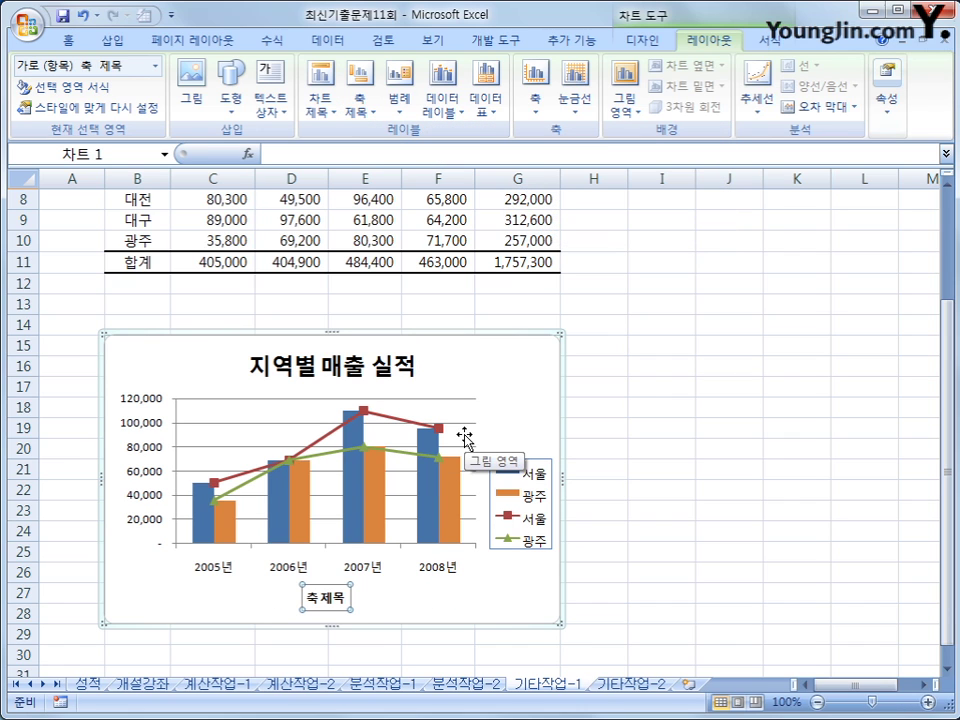
{"action": "triple_click", "coordinate": [300, 598]}
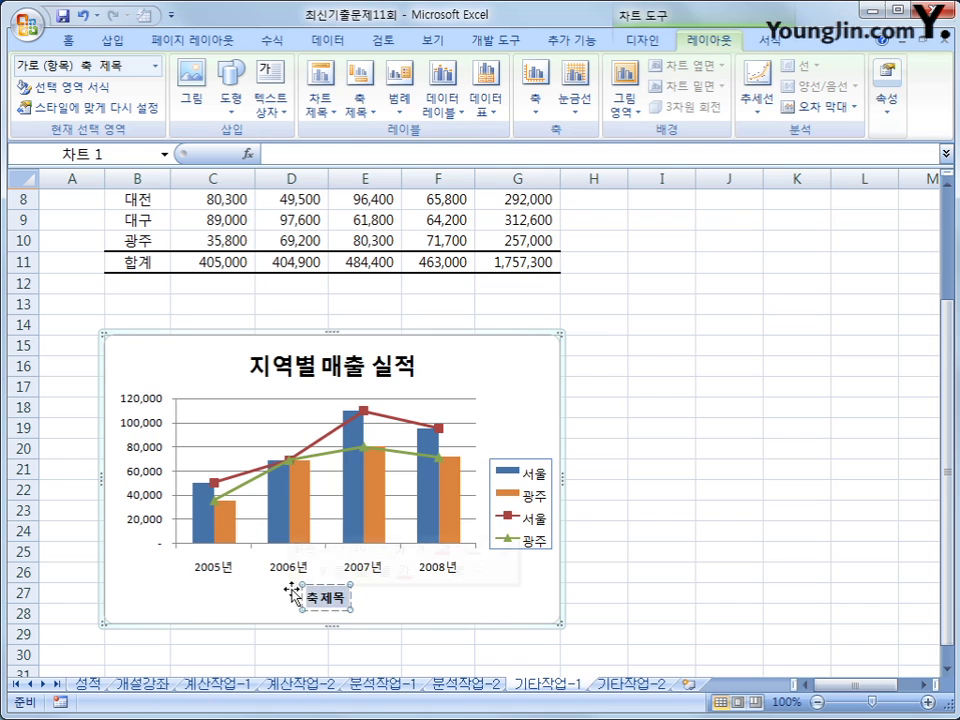
{"action": "type", "text": "ㅇㅕㄴㄷㅗ"}
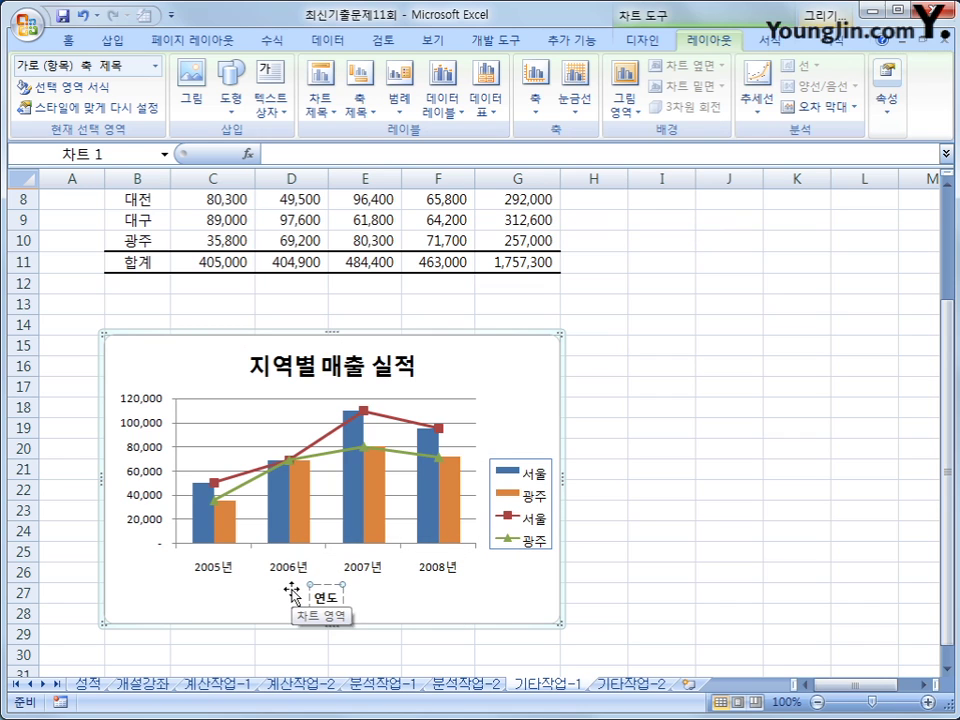
- Add a vertical axis title with vertical text (세로 제목) reading 매출액
{"action": "left_click", "coordinate": [352, 110]}
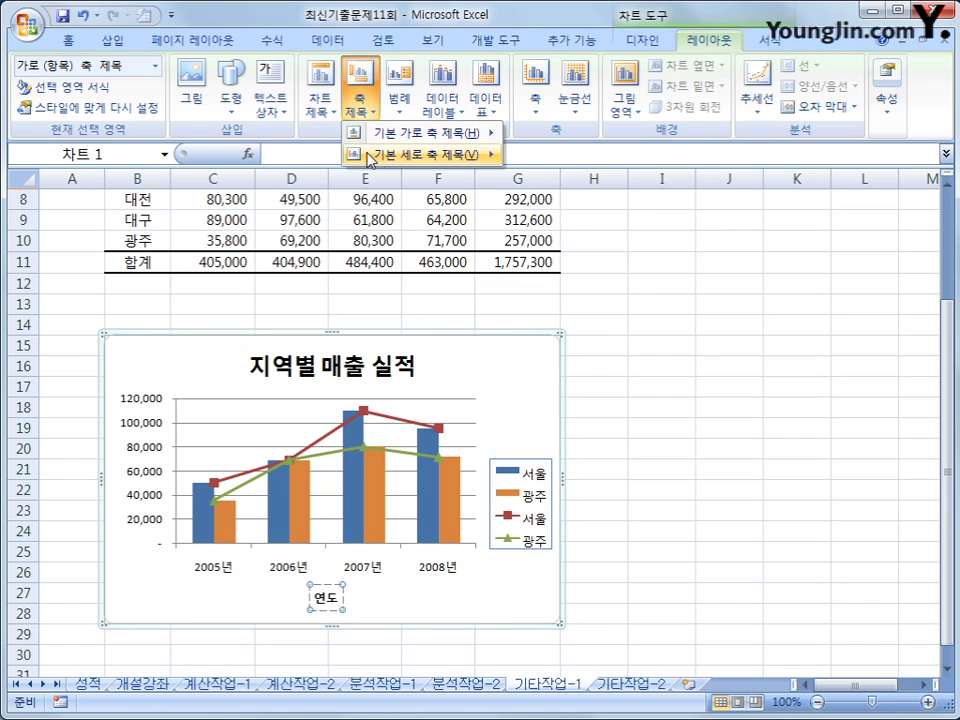
{"action": "mouse_move", "coordinate": [375, 155]}
{"action": "left_click", "coordinate": [567, 280]}
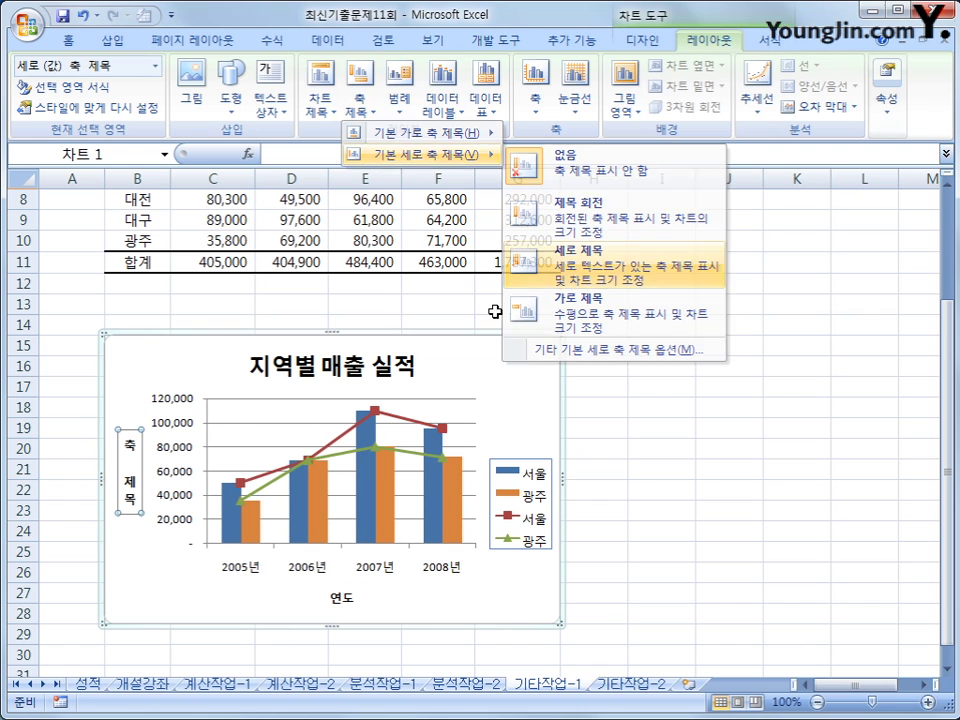
{"action": "type", "text": "매출액"}
{"action": "left_click", "coordinate": [127, 518]}
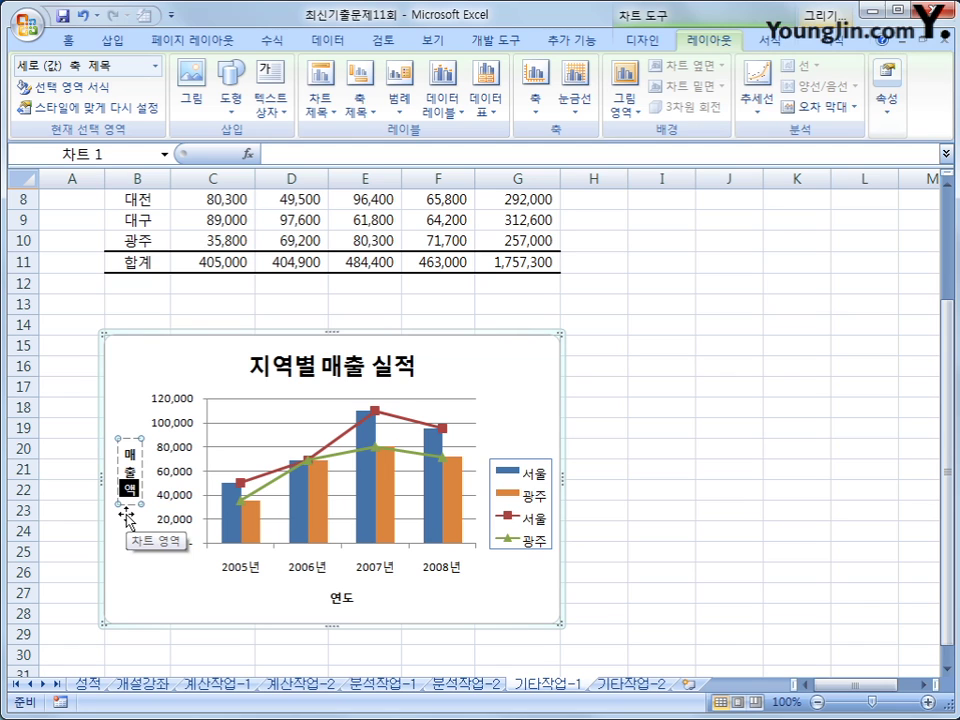
- Give the chart title 지역별 매출 실적 a black outline
{"action": "left_click", "coordinate": [305, 372]}
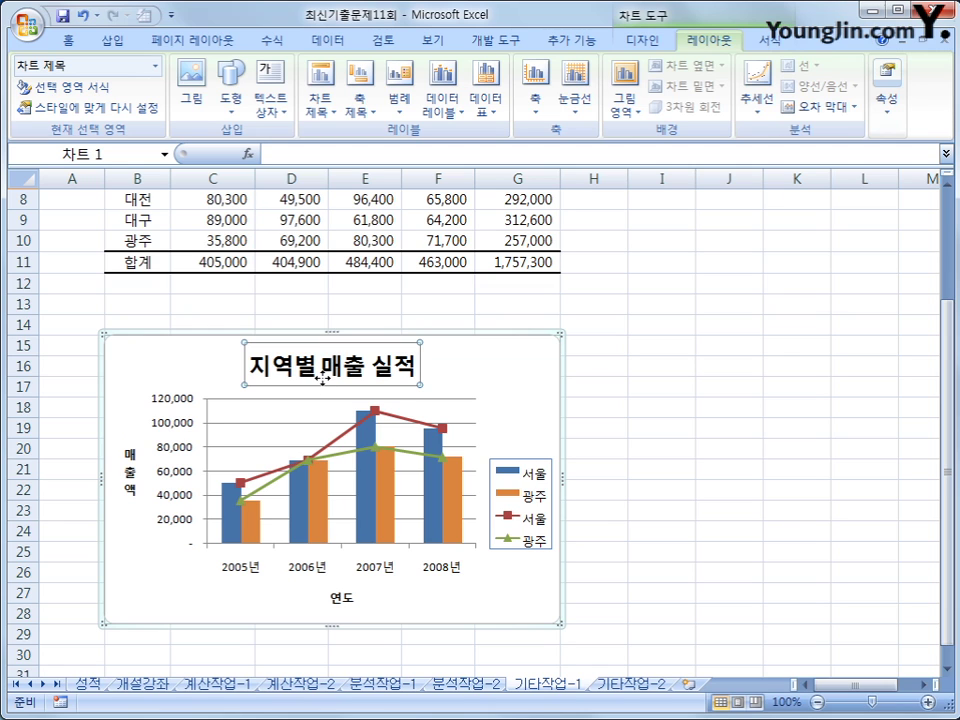
{"action": "right_click", "coordinate": [323, 386]}
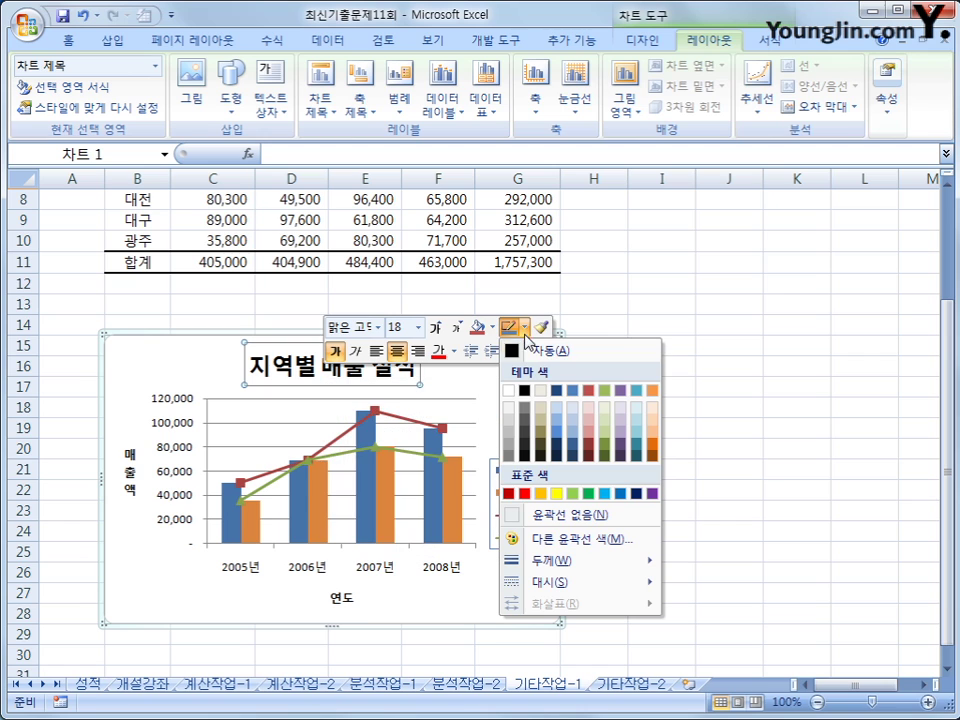
{"action": "left_click", "coordinate": [525, 392]}
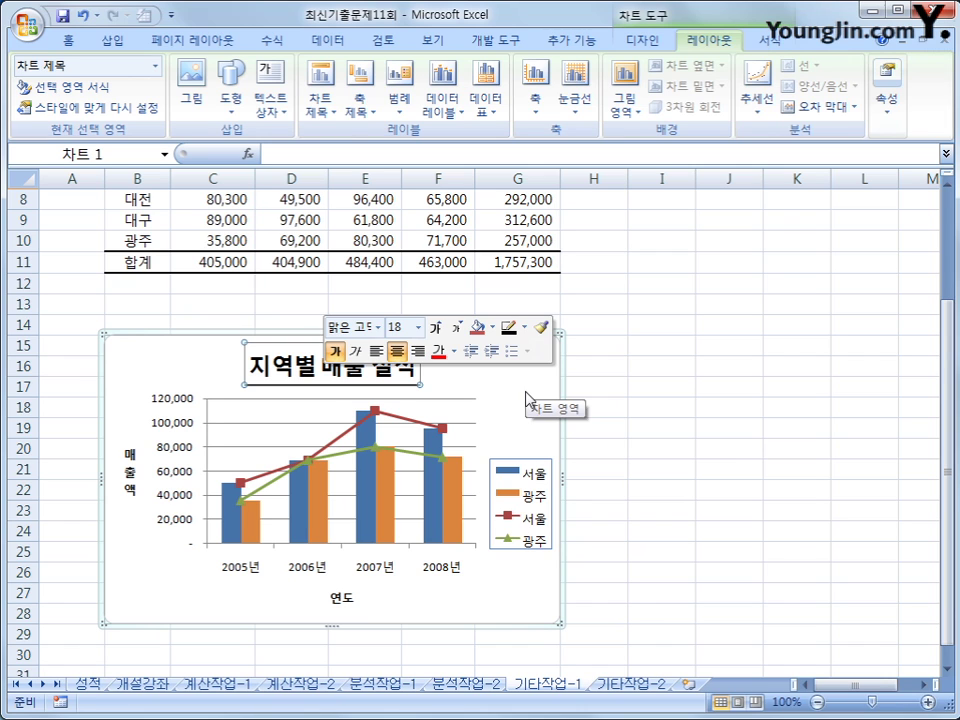
- Apply the outer shadow preset offset diagonally to the bottom right (오프셋 대각선 오른쪽 아래) to the chart title
{"action": "right_click", "coordinate": [344, 381]}
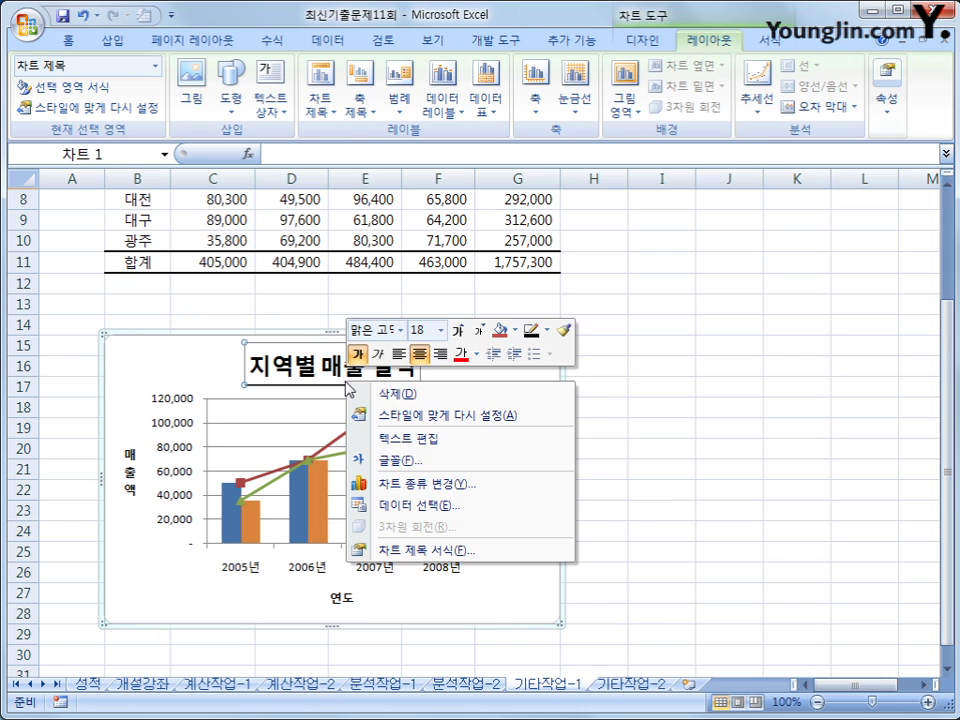
{"action": "left_click", "coordinate": [470, 558]}
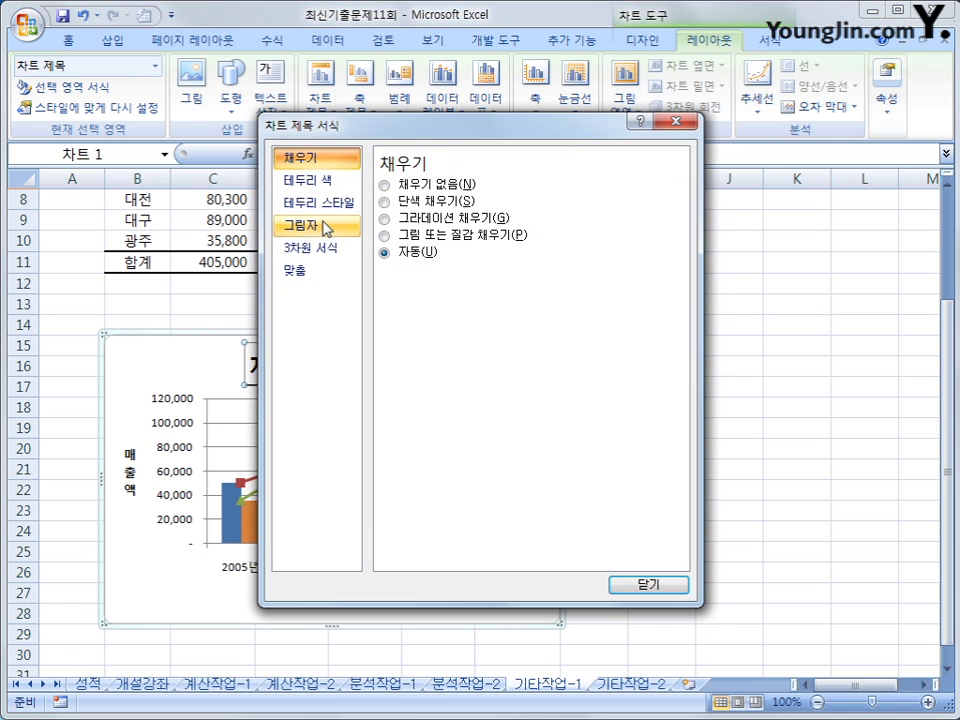
{"action": "left_click", "coordinate": [324, 227]}
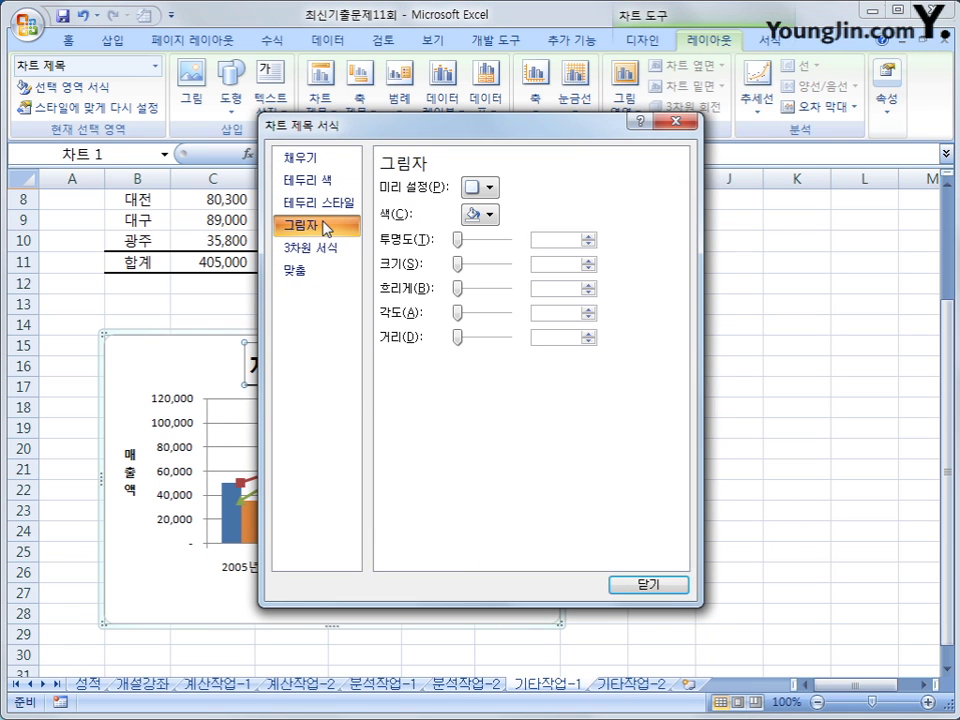
{"action": "left_click", "coordinate": [484, 188]}
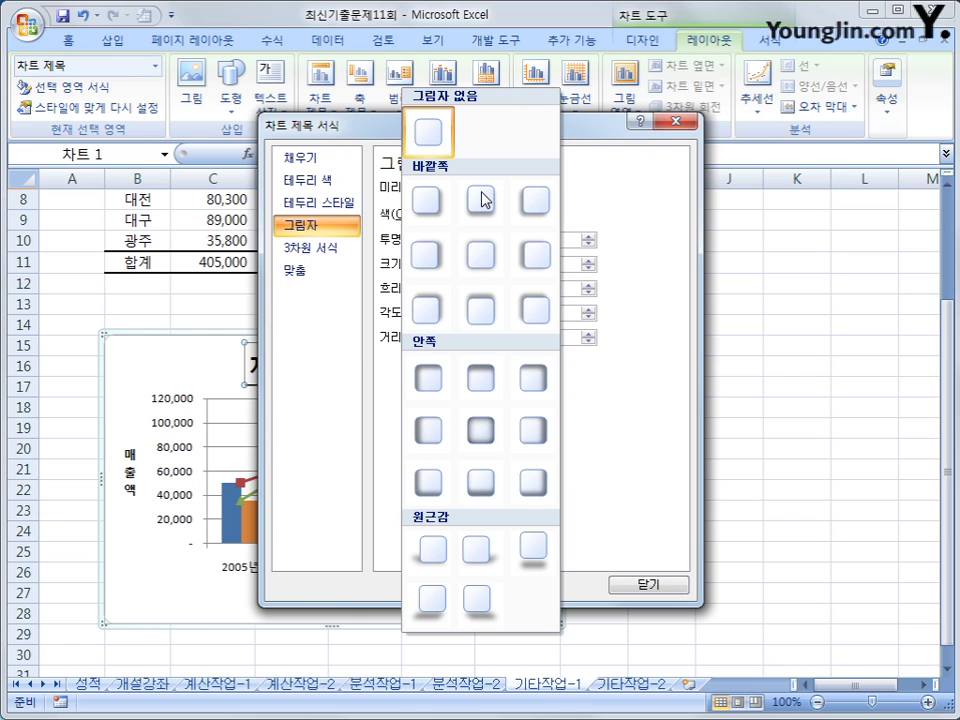
{"action": "left_click", "coordinate": [425, 219]}
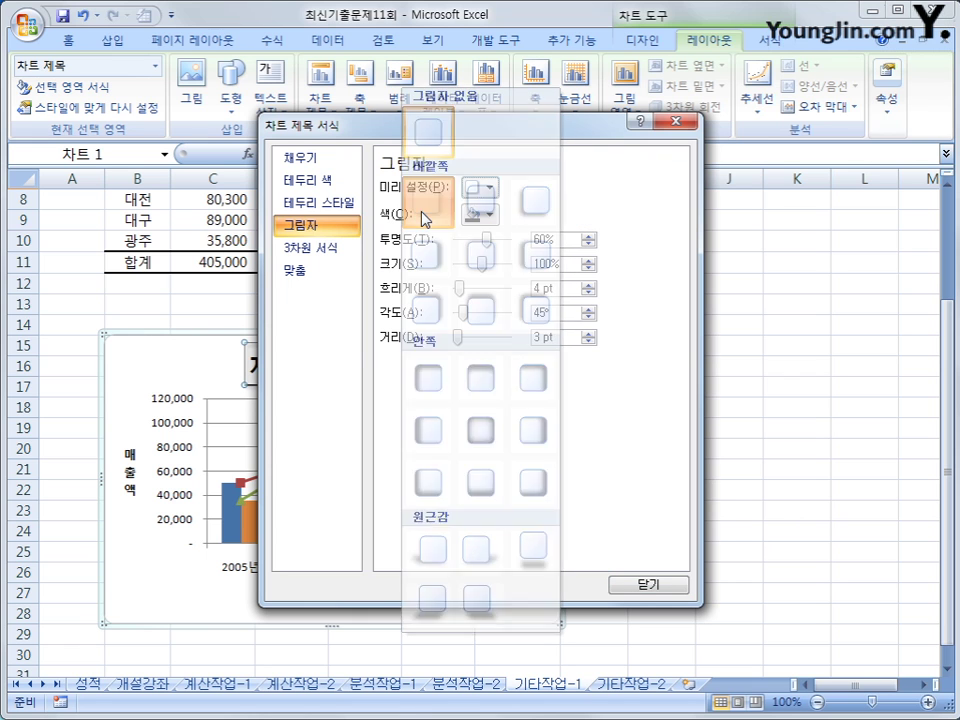
{"action": "left_click", "coordinate": [645, 588]}
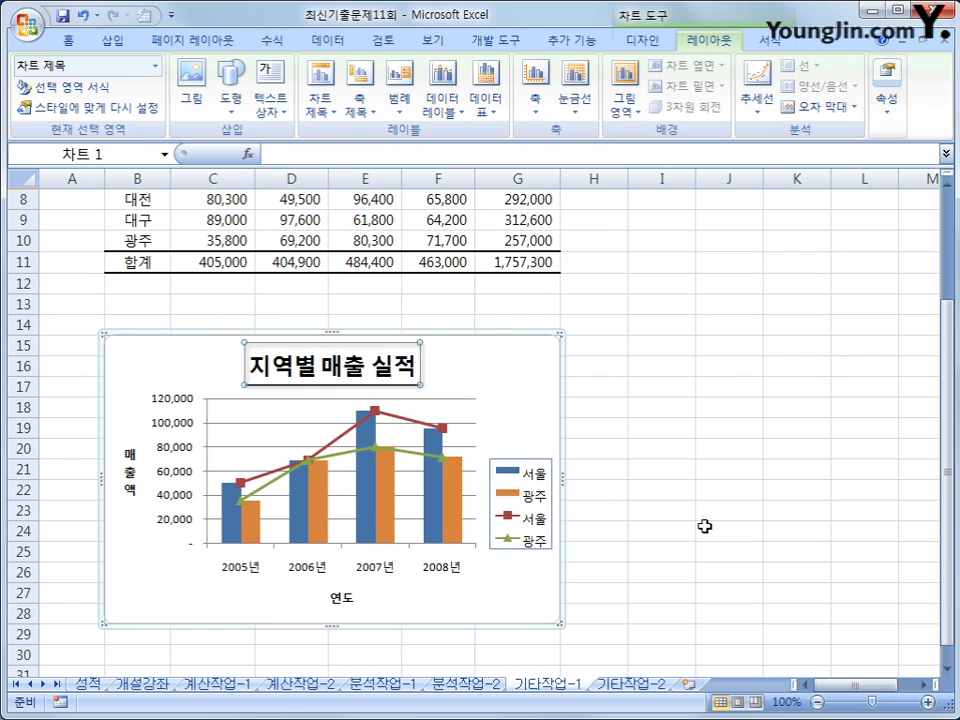
{"action": "left_click", "coordinate": [705, 526]}
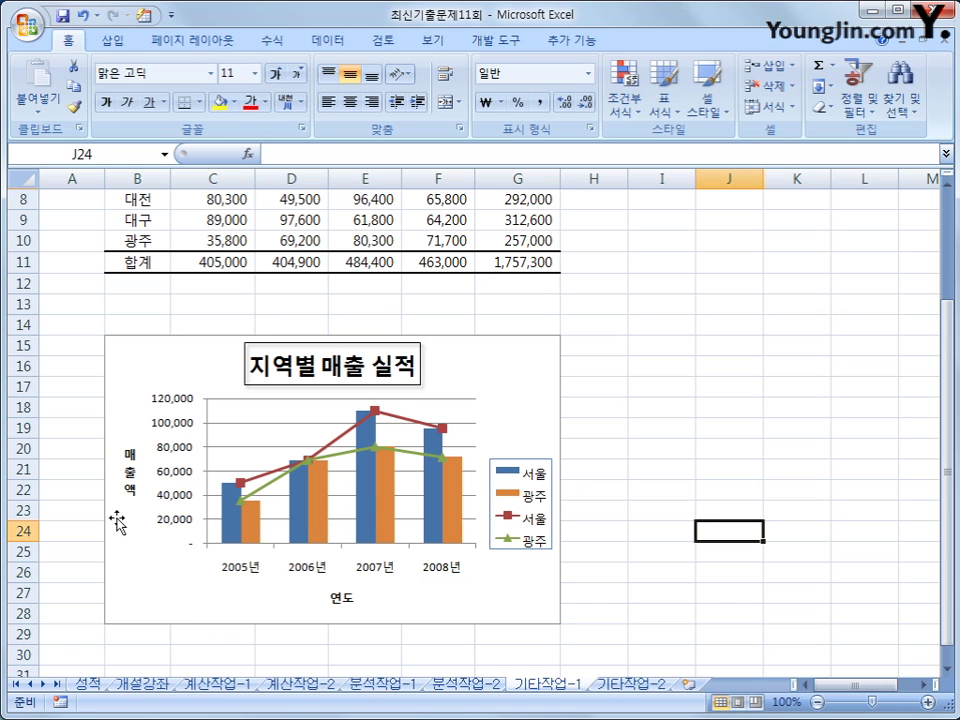
- Place the chart legend below the plot area (아래쪽에 범례 표시)
{"action": "left_click", "coordinate": [536, 515]}
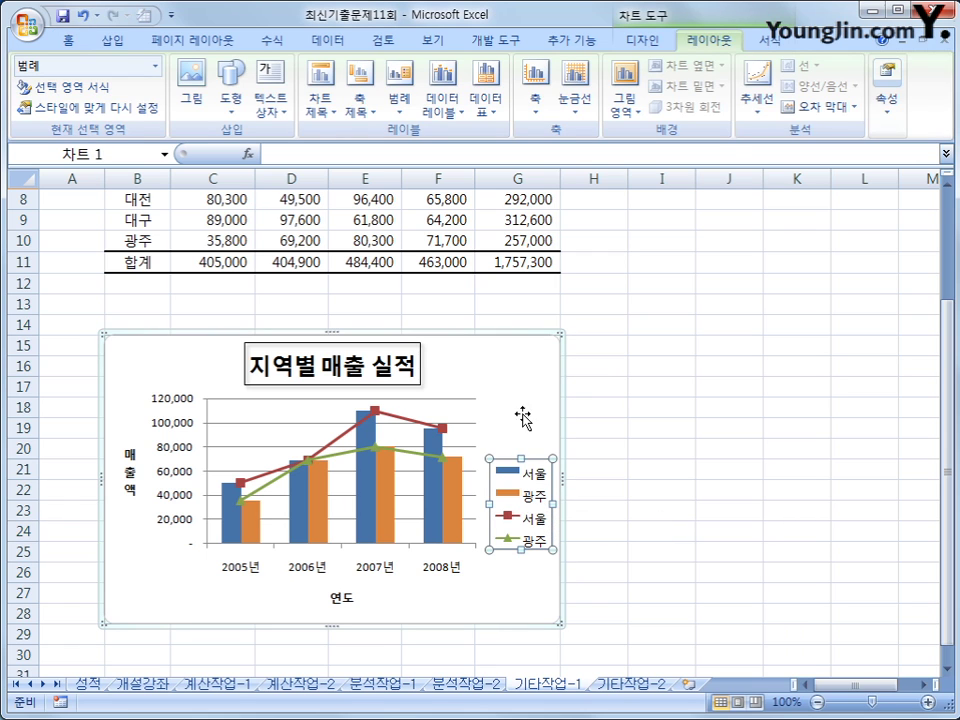
{"action": "left_click", "coordinate": [399, 88]}
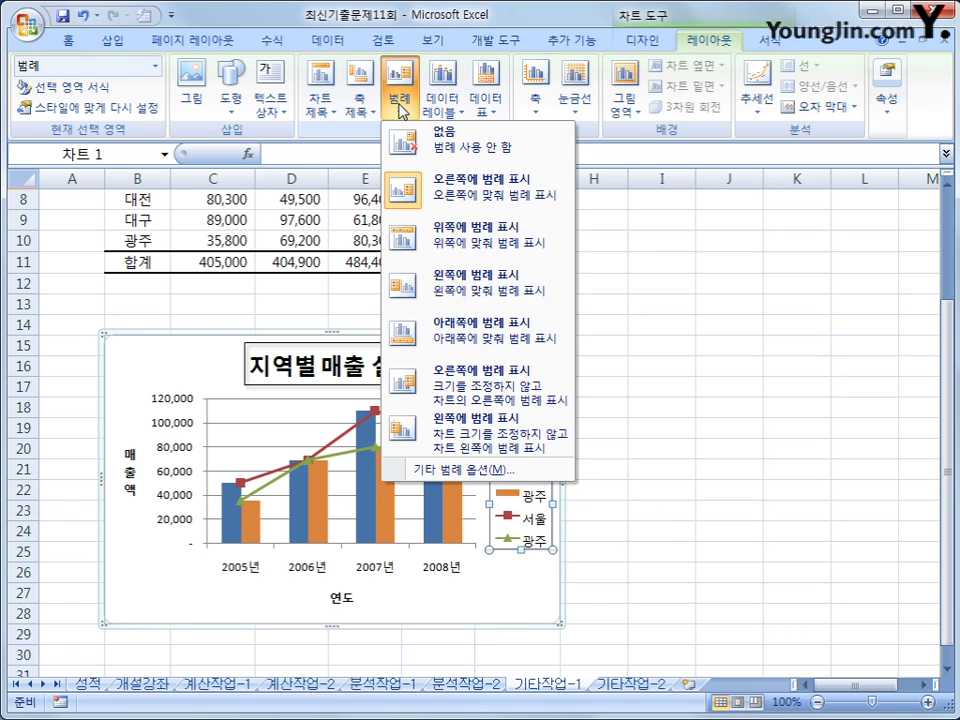
{"action": "left_click", "coordinate": [458, 340]}
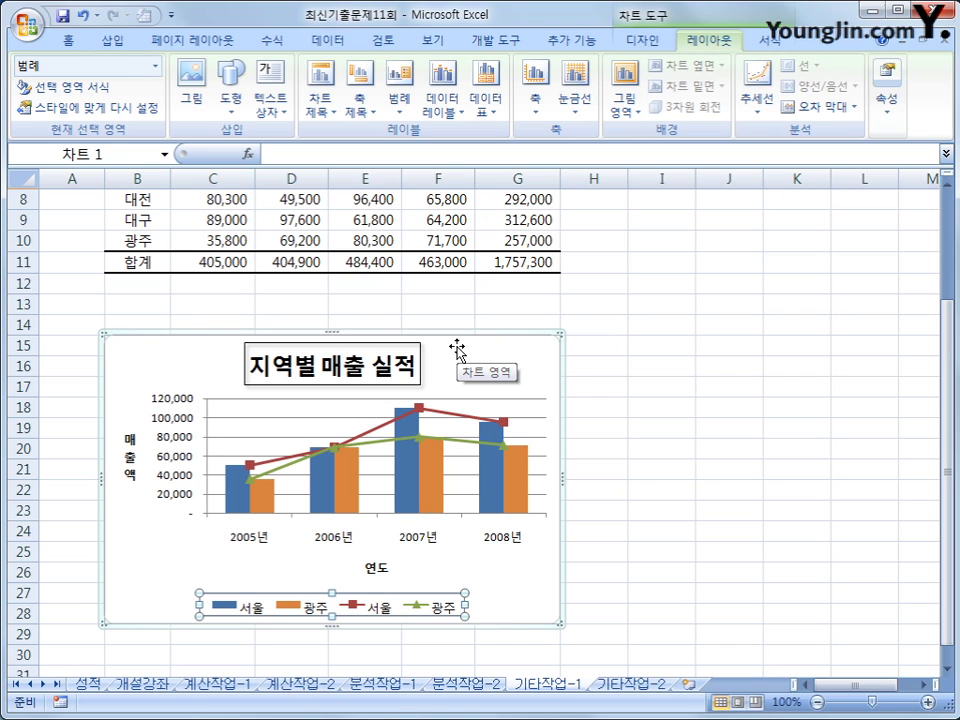
- Apply the outer shadow preset 오프셋 대각선 오른쪽 아래 to the chart area
{"action": "right_click", "coordinate": [531, 358]}
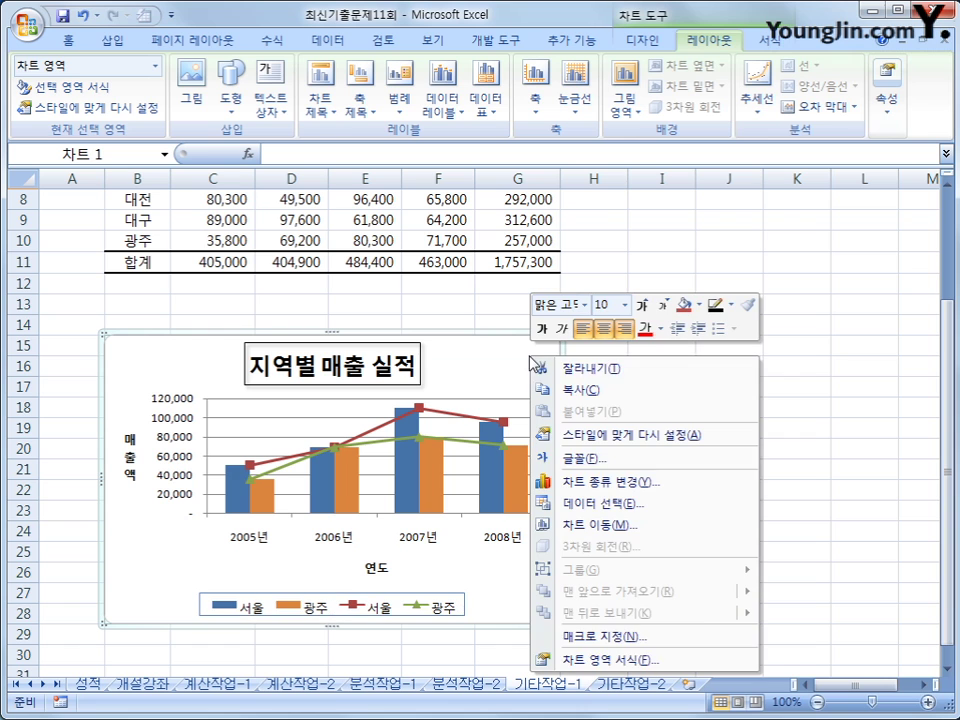
{"action": "left_click", "coordinate": [680, 660]}
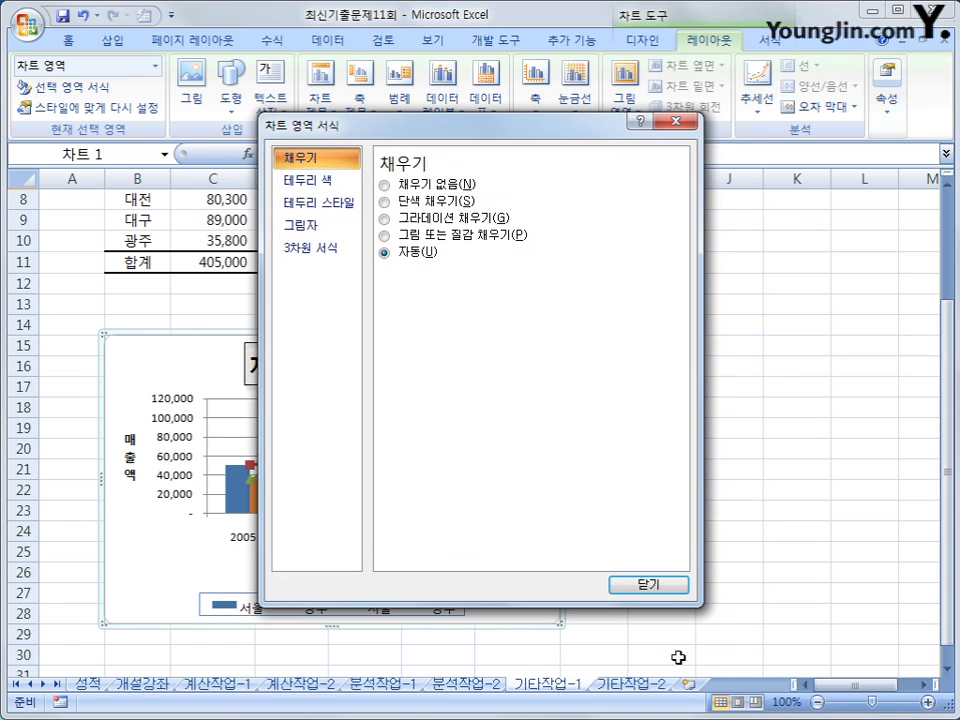
{"action": "left_click", "coordinate": [300, 228]}
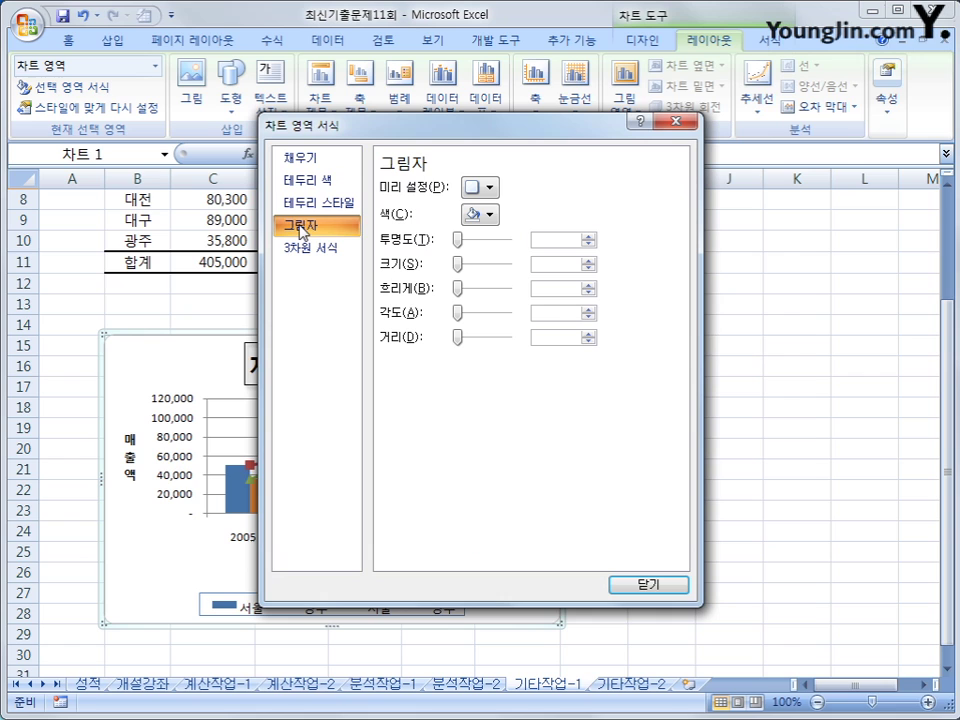
{"action": "left_click", "coordinate": [489, 188]}
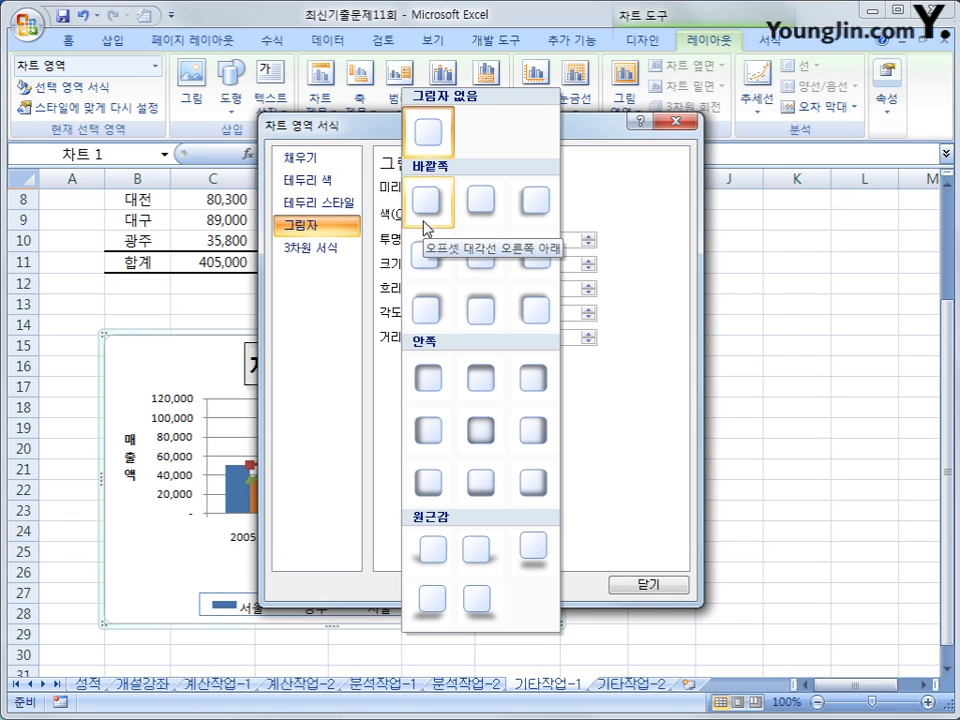
{"action": "left_click", "coordinate": [427, 203]}
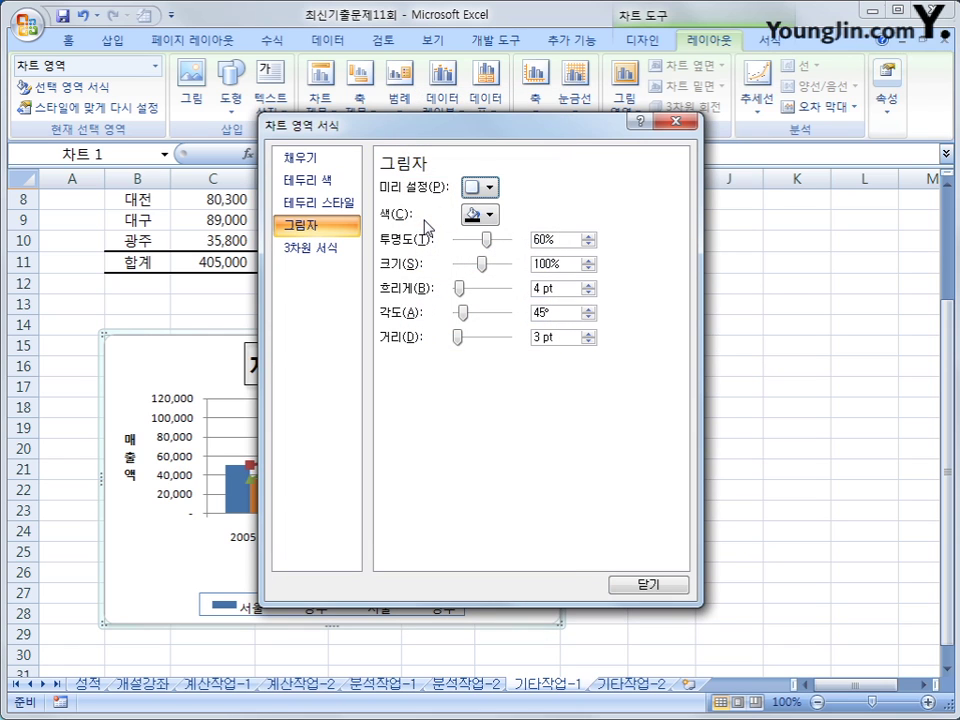
- Give the chart area border rounded corners (둥근 모서리)
{"action": "left_click", "coordinate": [326, 205]}
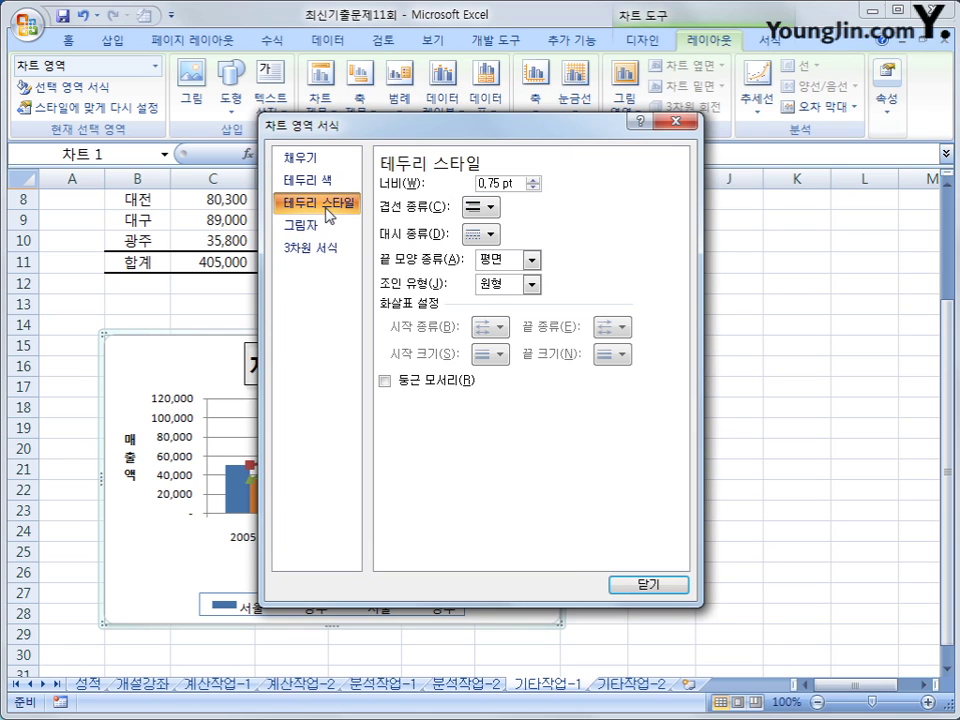
{"action": "left_click", "coordinate": [441, 381]}
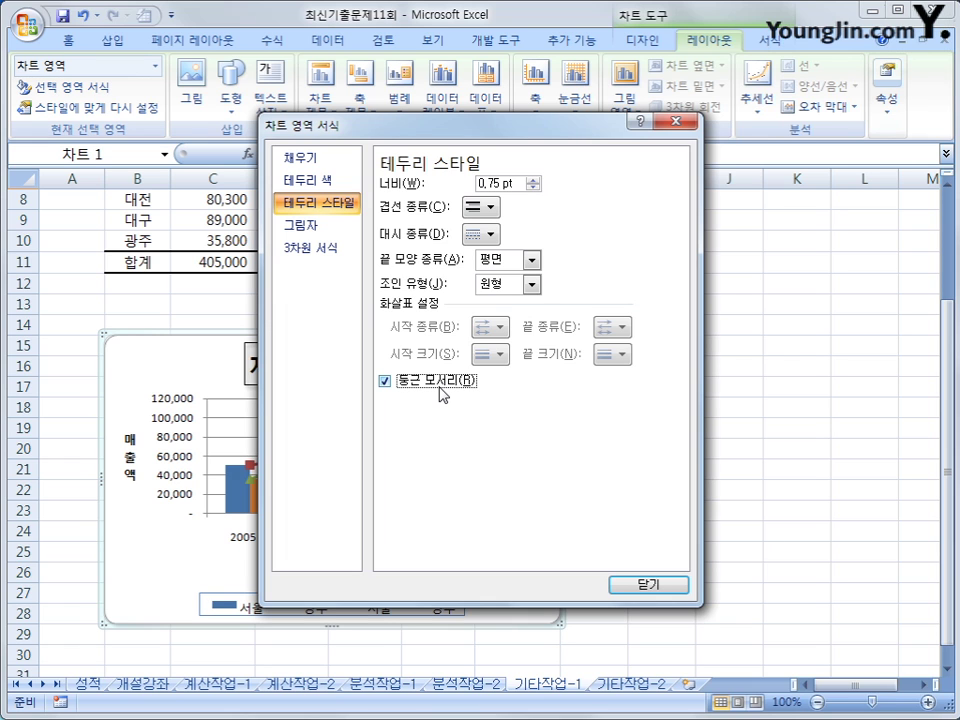
{"action": "left_click", "coordinate": [652, 585]}
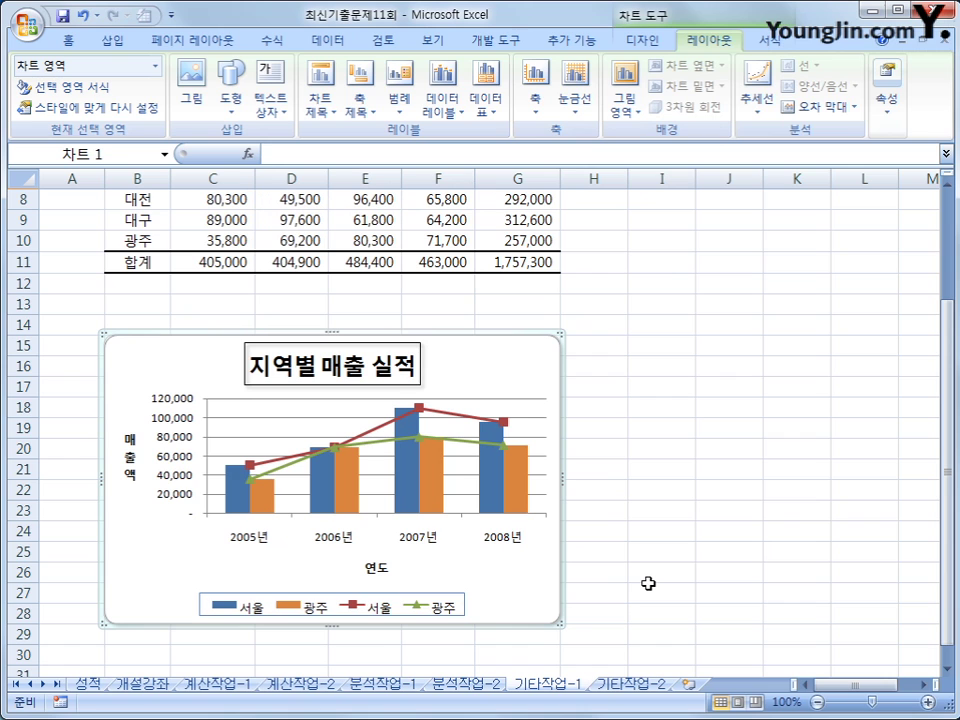
- Set the font size of the whole chart area to 10
{"action": "right_click", "coordinate": [477, 346]}
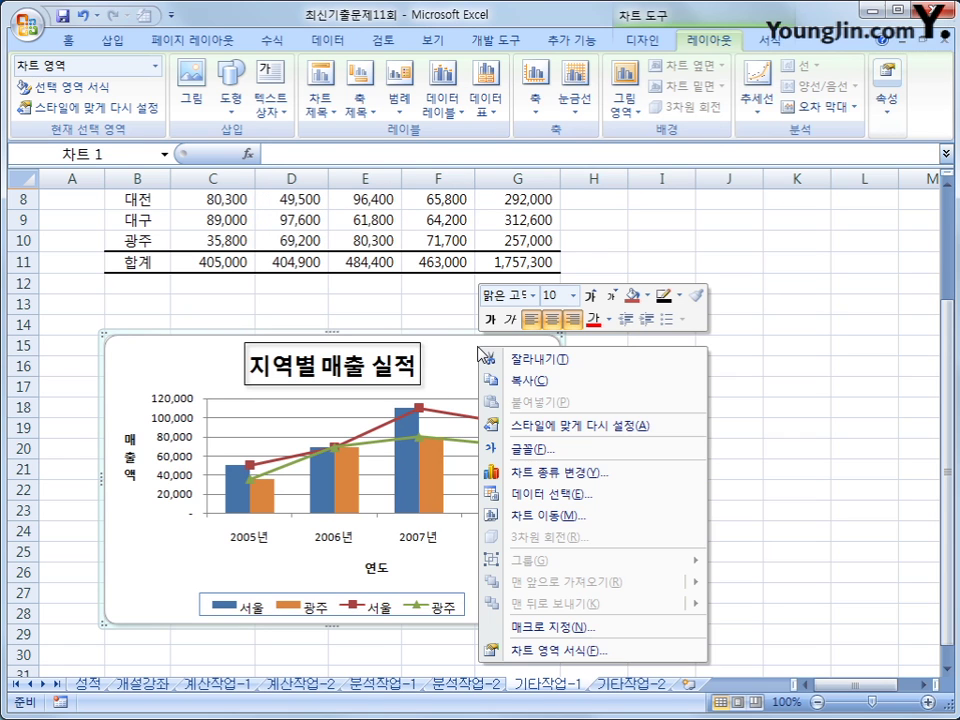
{"action": "left_click", "coordinate": [574, 296]}
{"action": "left_click", "coordinate": [571, 353]}
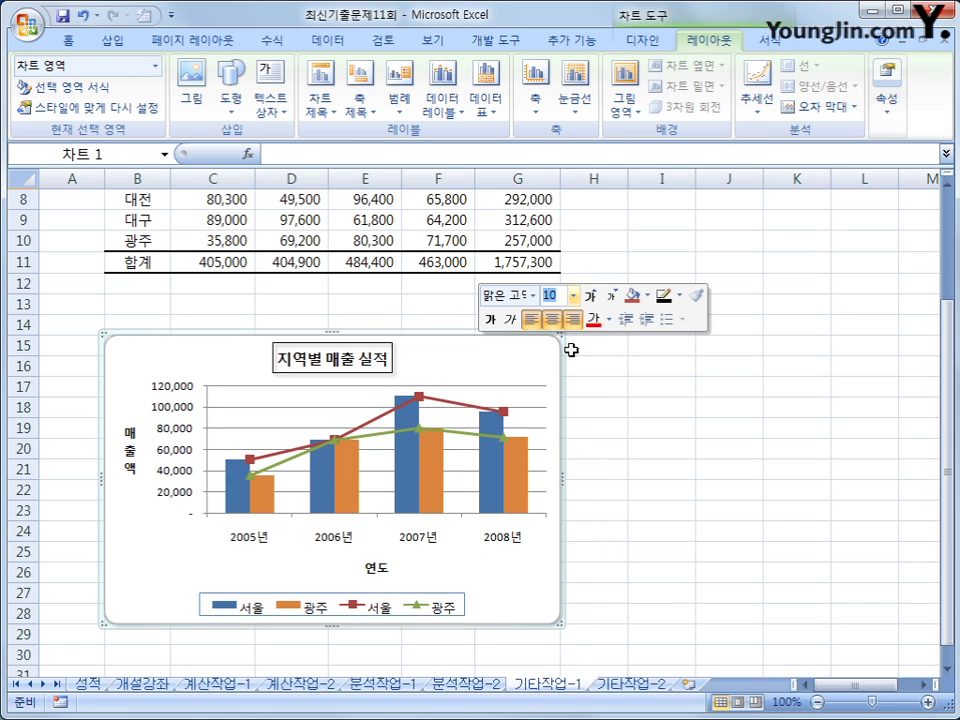
- Set the chart title's font size to 10 and deselect the chart
{"action": "left_click", "coordinate": [355, 368]}
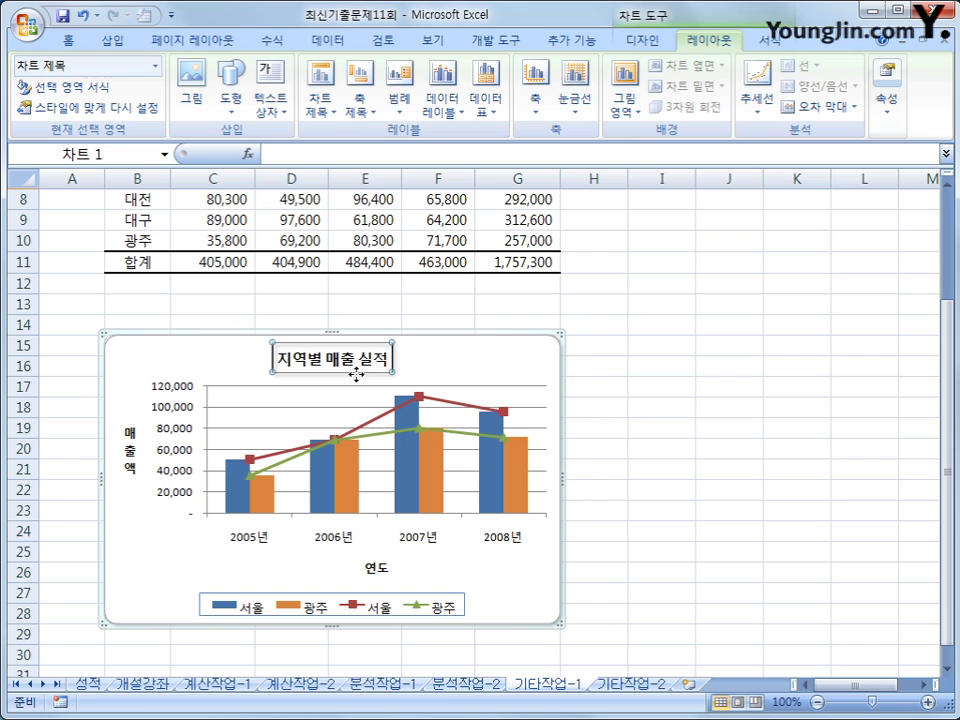
{"action": "right_click", "coordinate": [357, 374]}
{"action": "left_click", "coordinate": [452, 323]}
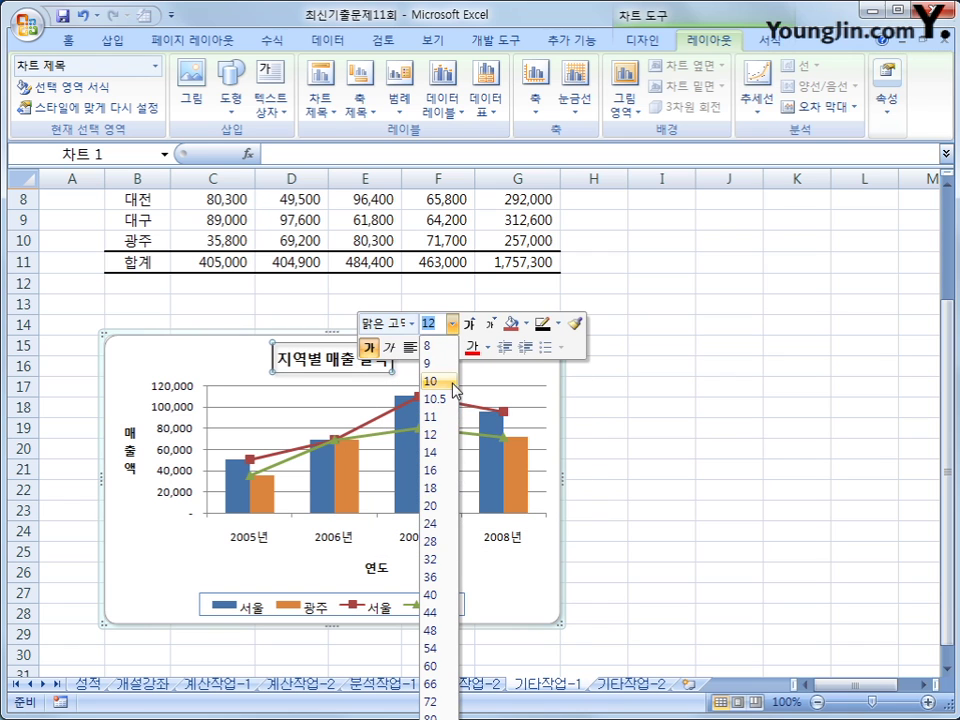
{"action": "left_click", "coordinate": [441, 381]}
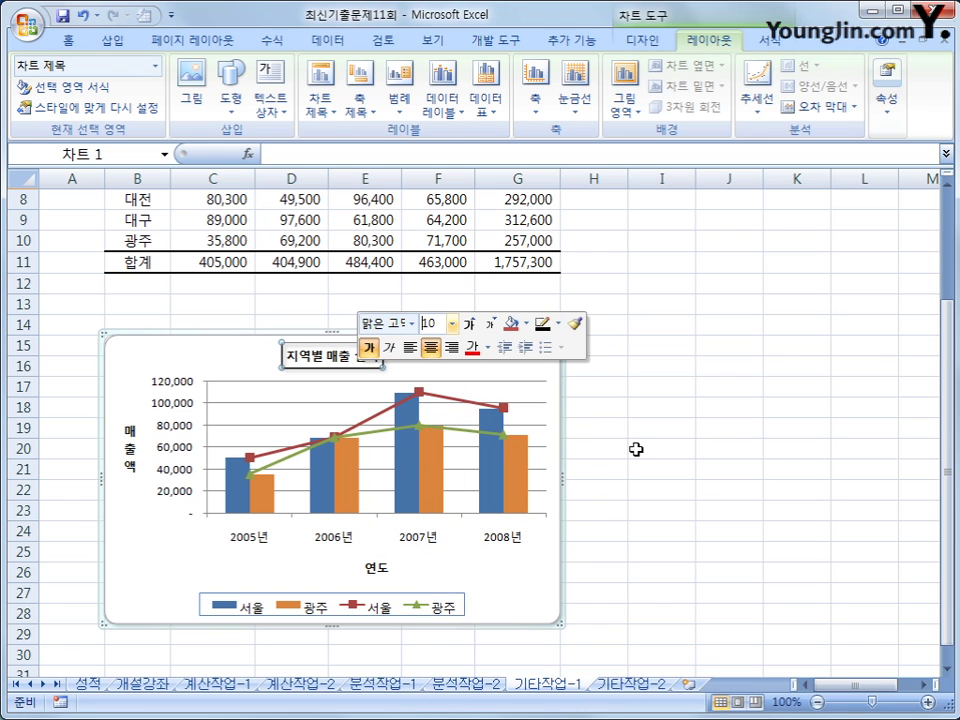
{"action": "left_click", "coordinate": [636, 449]}
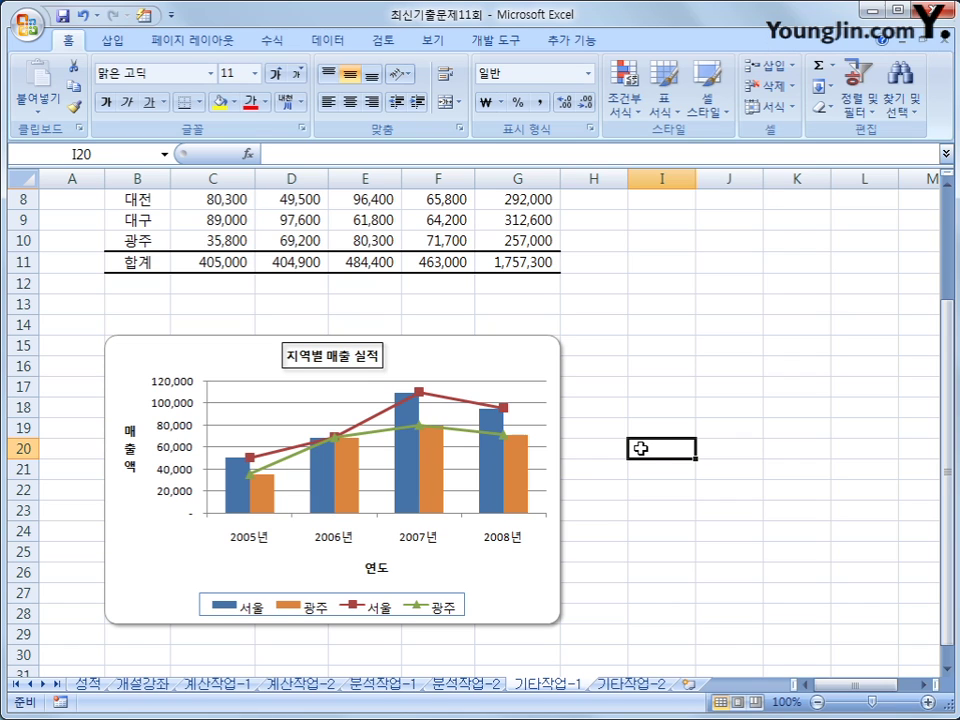
- Open the Click procedure of the 사원조회 command button on the 기타작업-2 sheet in design mode
{"action": "left_click", "coordinate": [622, 690]}
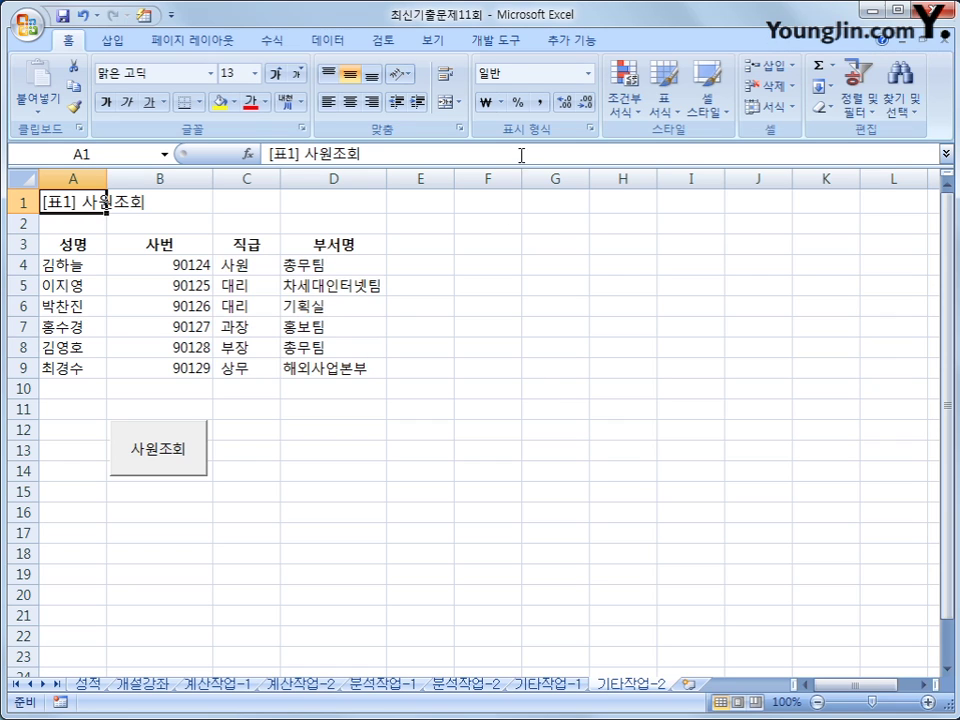
{"action": "left_click", "coordinate": [498, 40]}
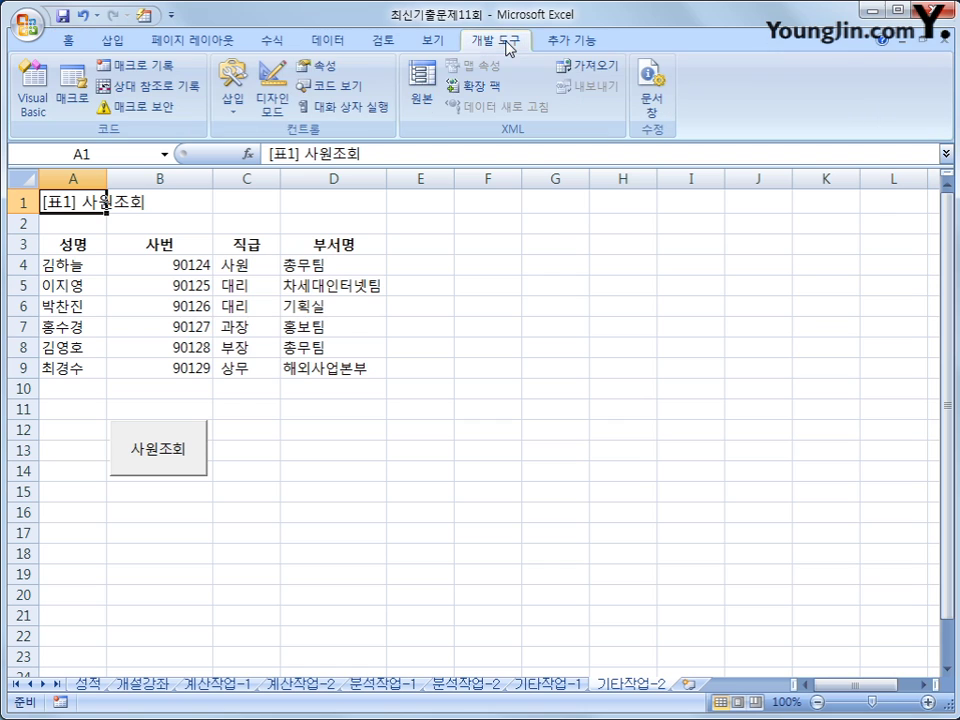
{"action": "left_click", "coordinate": [272, 97]}
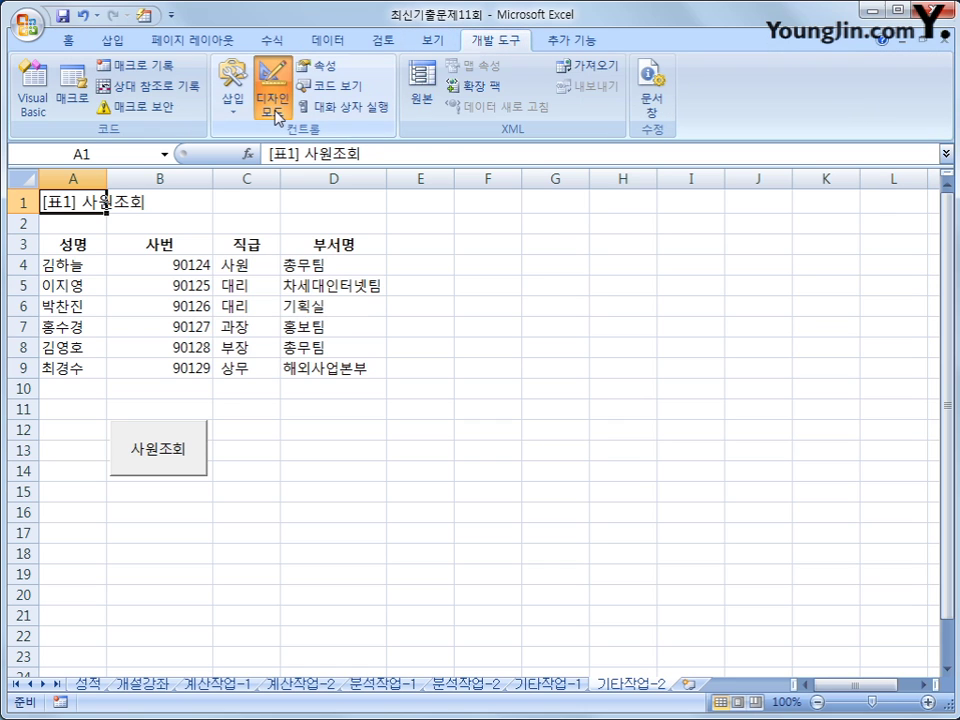
{"action": "left_click", "coordinate": [191, 456]}
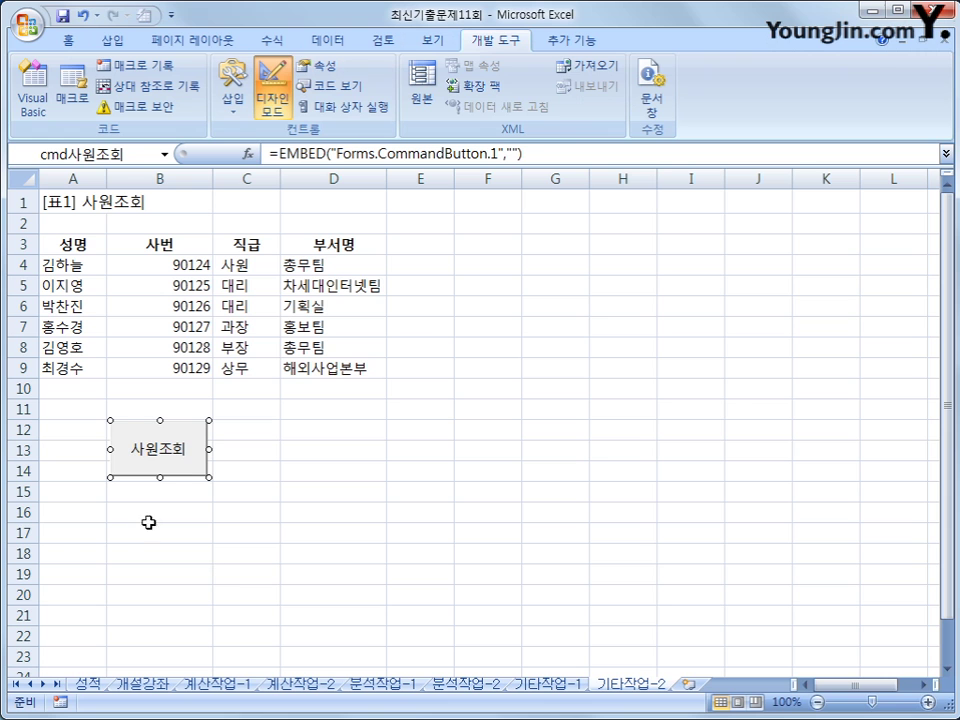
{"action": "double_click", "coordinate": [155, 455]}
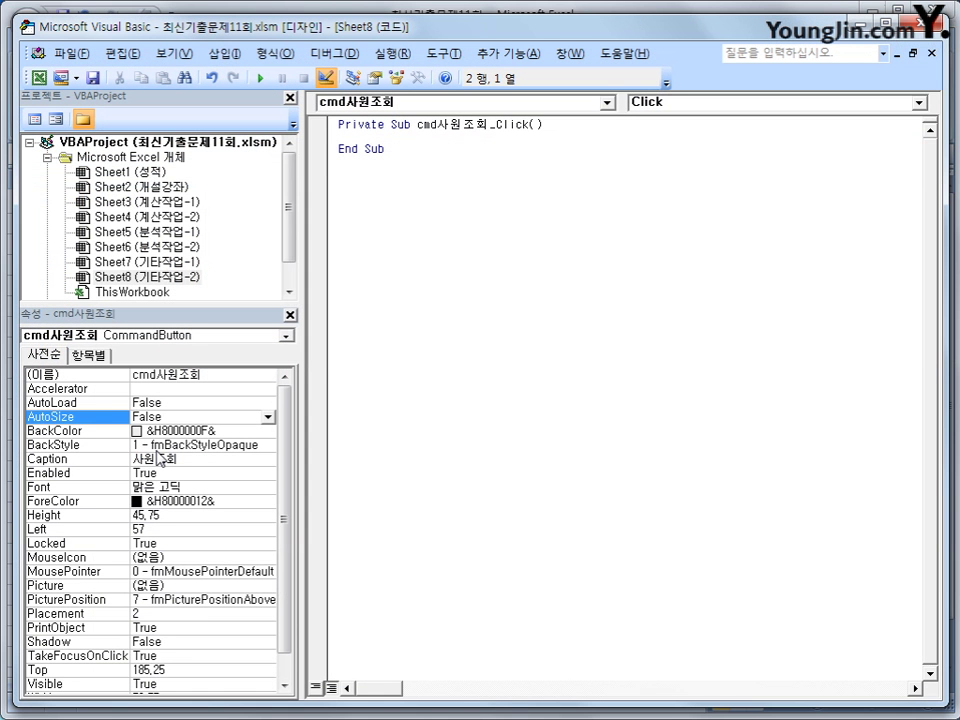
- Enter the statement 사원조회.Show in the cmd사원조회_Click procedure so the button opens the form
{"action": "key", "text": "Tab"}
{"action": "type", "text": "사원조회"}
{"action": "key", "text": "BackSpace"}
{"action": "key", "text": "BackSpace"}
{"action": "key", "text": "BackSpace"}
{"action": "type", "text": "조회"}
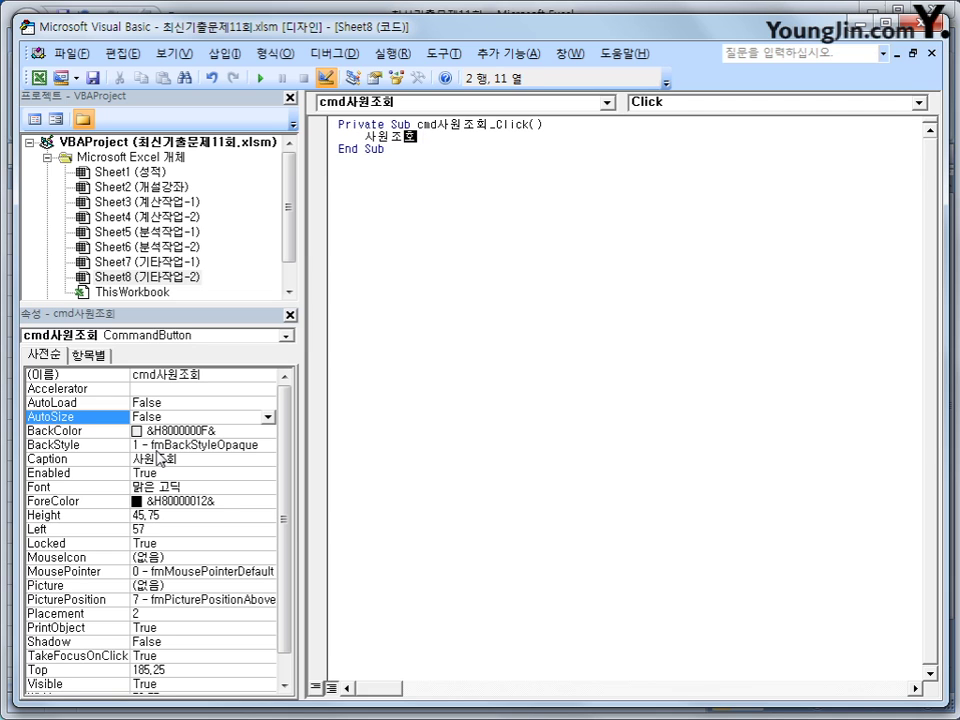
{"action": "type", "text": ".show"}
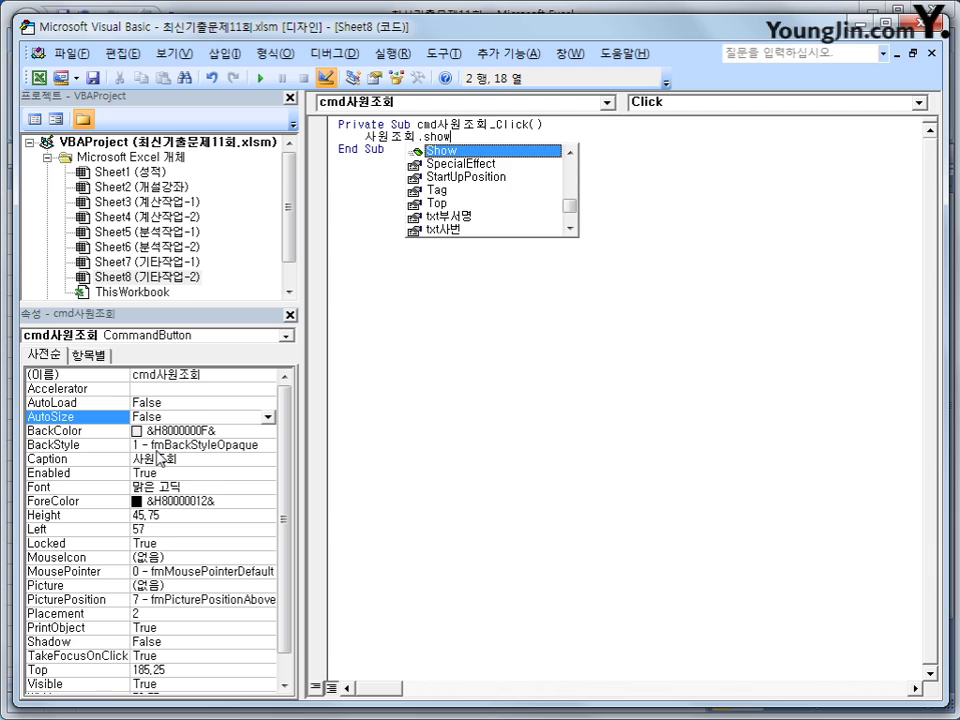
{"action": "key", "text": "Tab"}
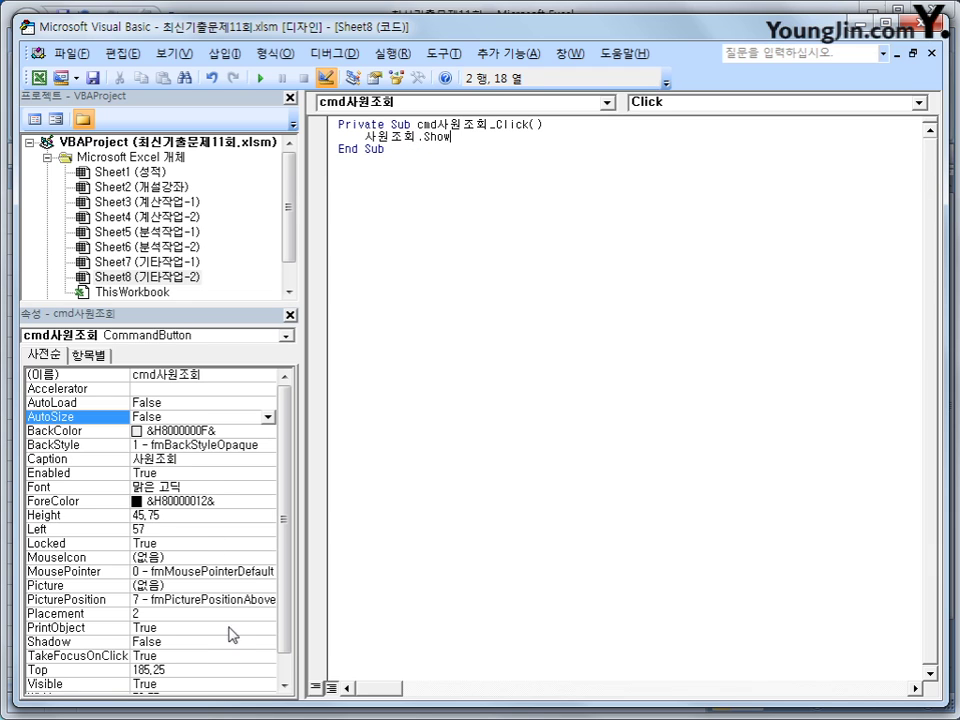
- Open the code of the 사원조회 form from the project's forms folder
{"action": "left_click", "coordinate": [343, 399]}
{"action": "left_click_drag", "start_coordinate": [291, 212], "coordinate": [285, 279]}
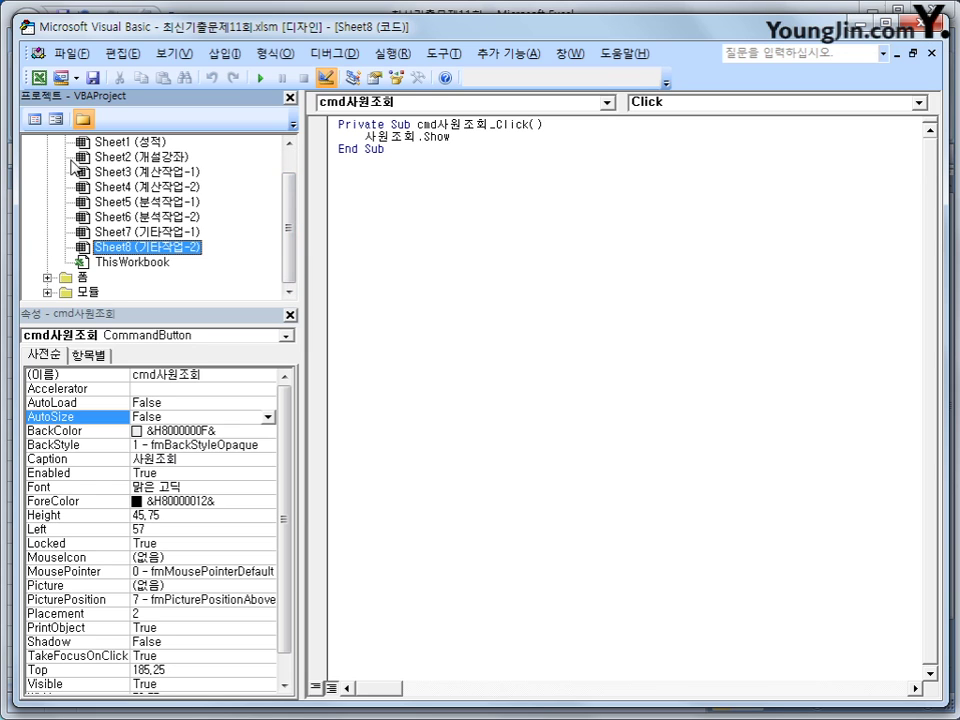
{"action": "double_click", "coordinate": [82, 278]}
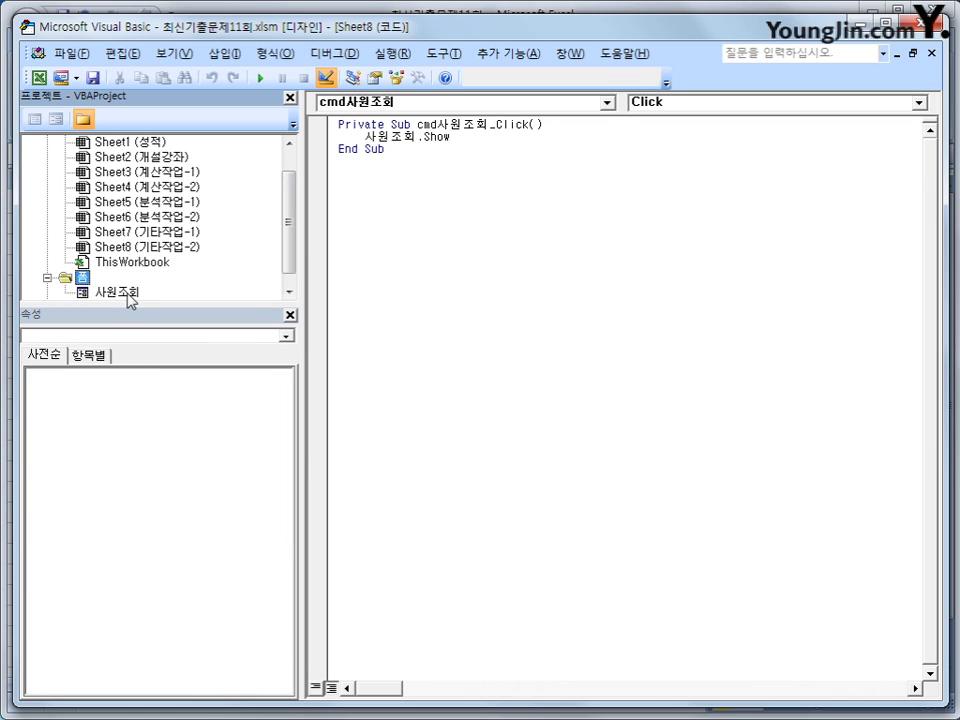
{"action": "left_click", "coordinate": [120, 292]}
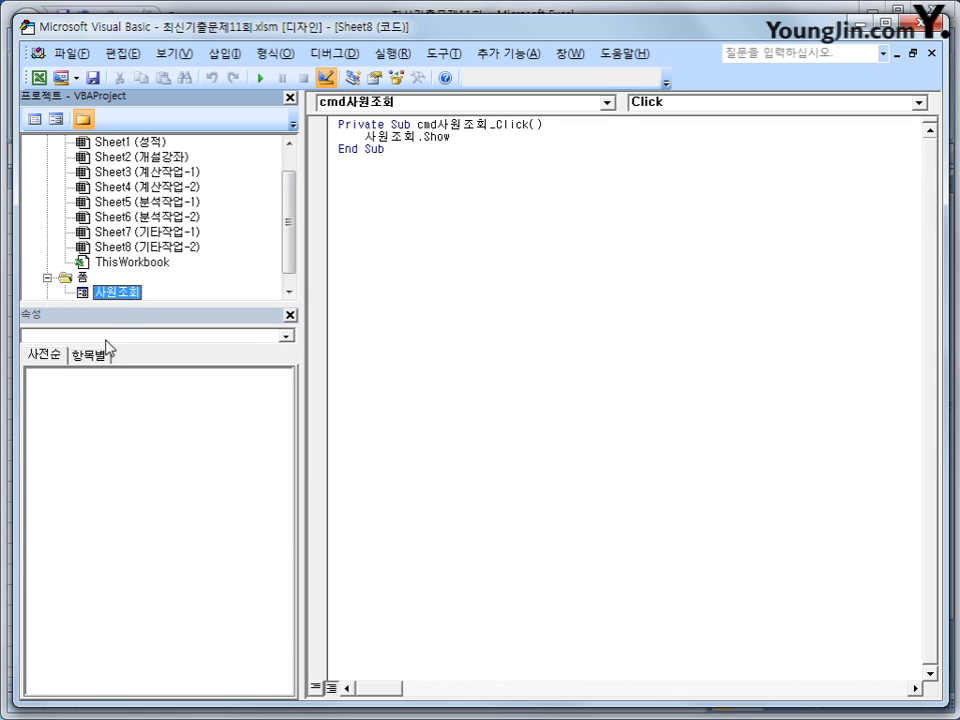
{"action": "left_click", "coordinate": [34, 118]}
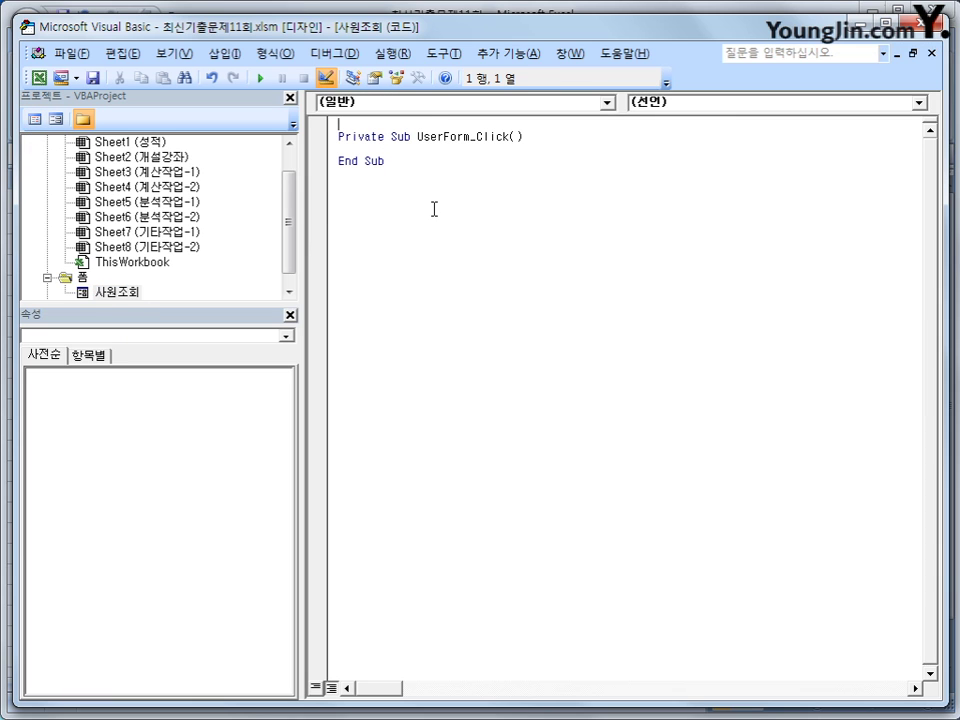
- Create the Initialize event procedure for the UserForm in the 사원조회 form's code
{"action": "left_click", "coordinate": [431, 103]}
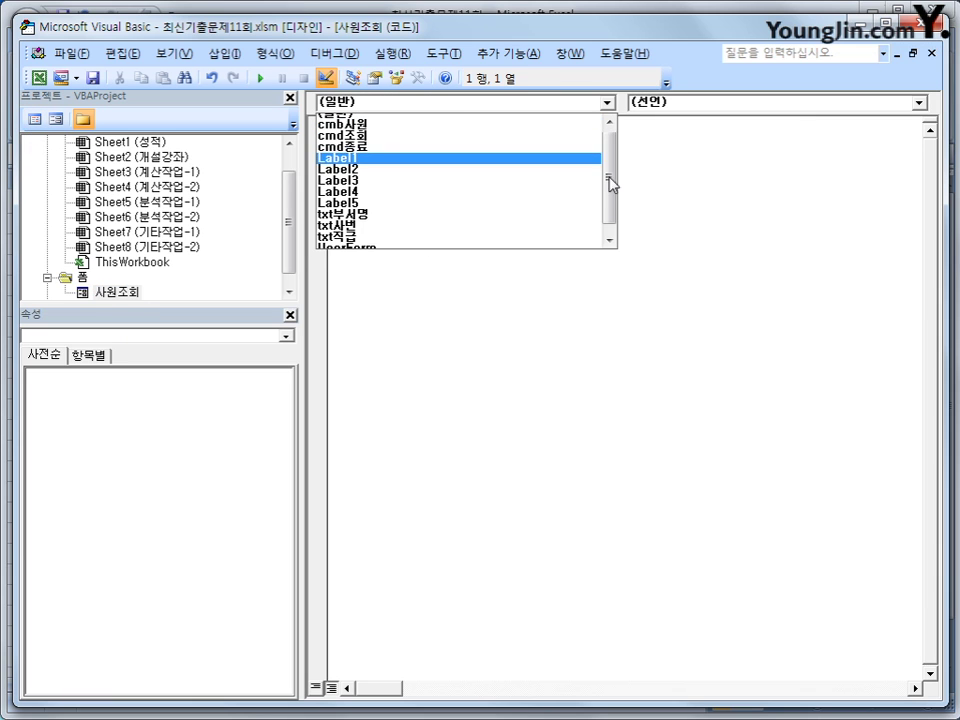
{"action": "scroll", "coordinate": [611, 182], "scroll_direction": "down", "scroll_amount": 1}
{"action": "left_click", "coordinate": [497, 246]}
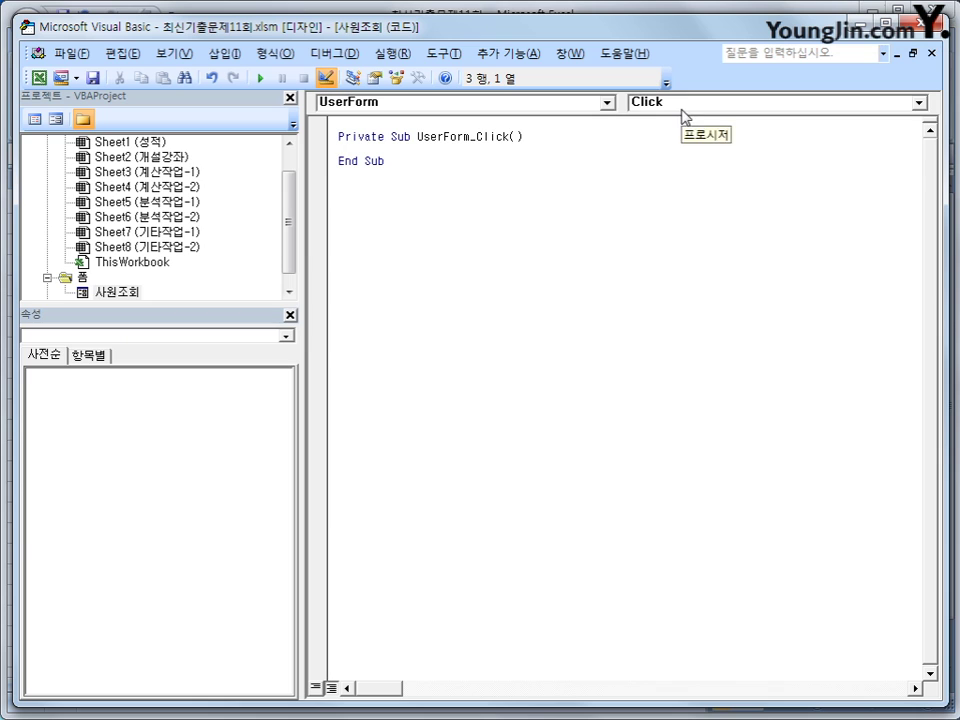
{"action": "left_click", "coordinate": [681, 106]}
{"action": "left_click", "coordinate": [678, 161]}
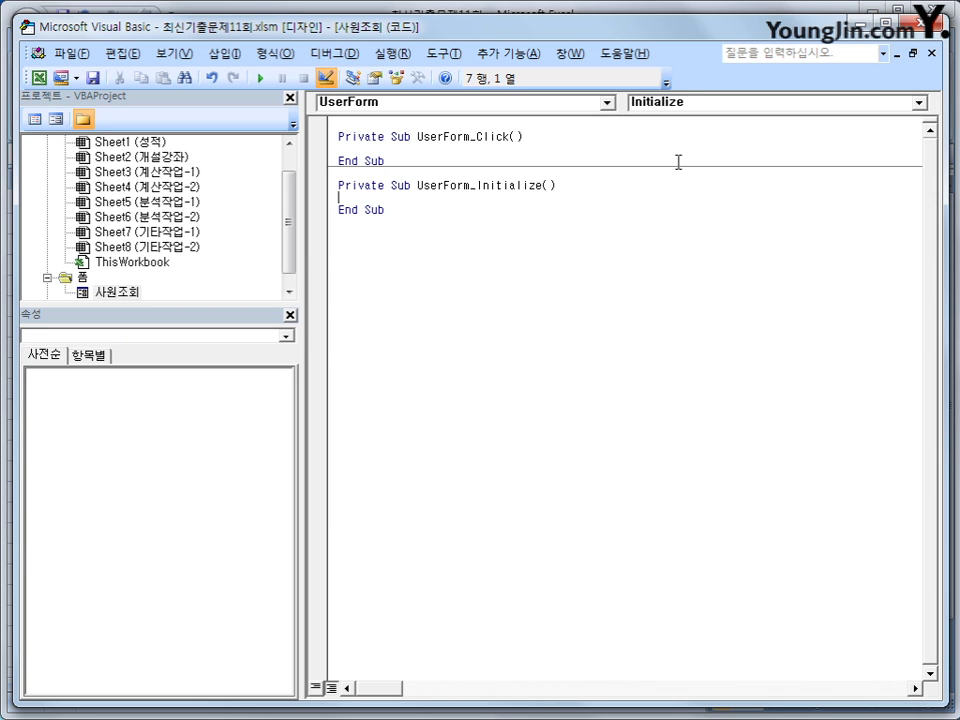
- Enter cmb사원.RowSource = "A4:A9" in UserForm_Initialize to fill the employee combo box
{"action": "key", "text": "Tab"}
{"action": "type", "text": "cmb사원."}
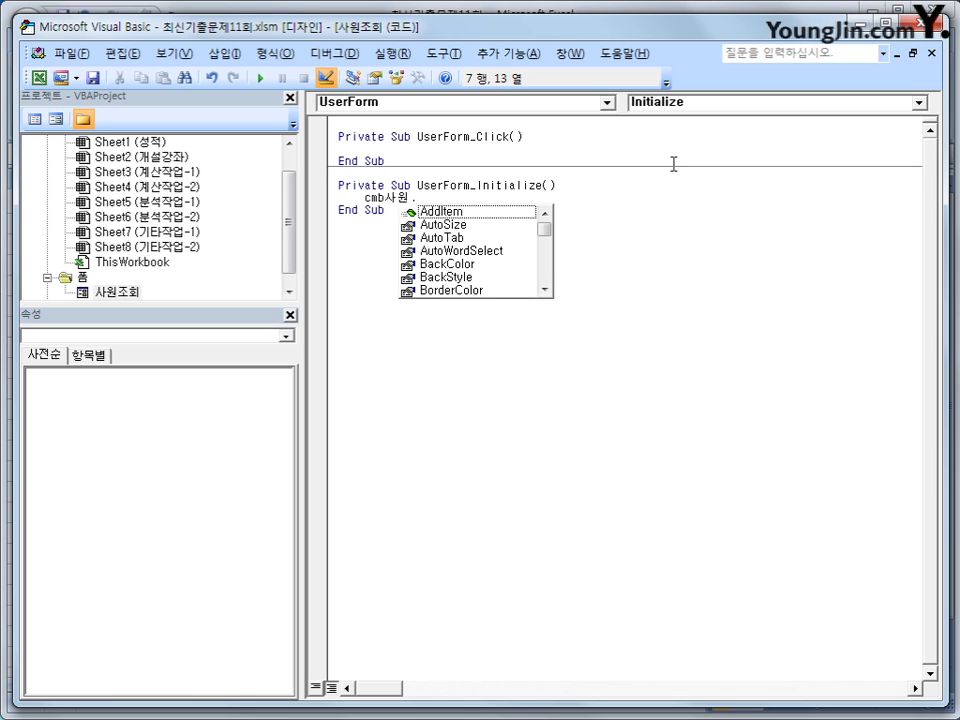
{"action": "type", "text": "ro"}
{"action": "key", "text": "Tab"}
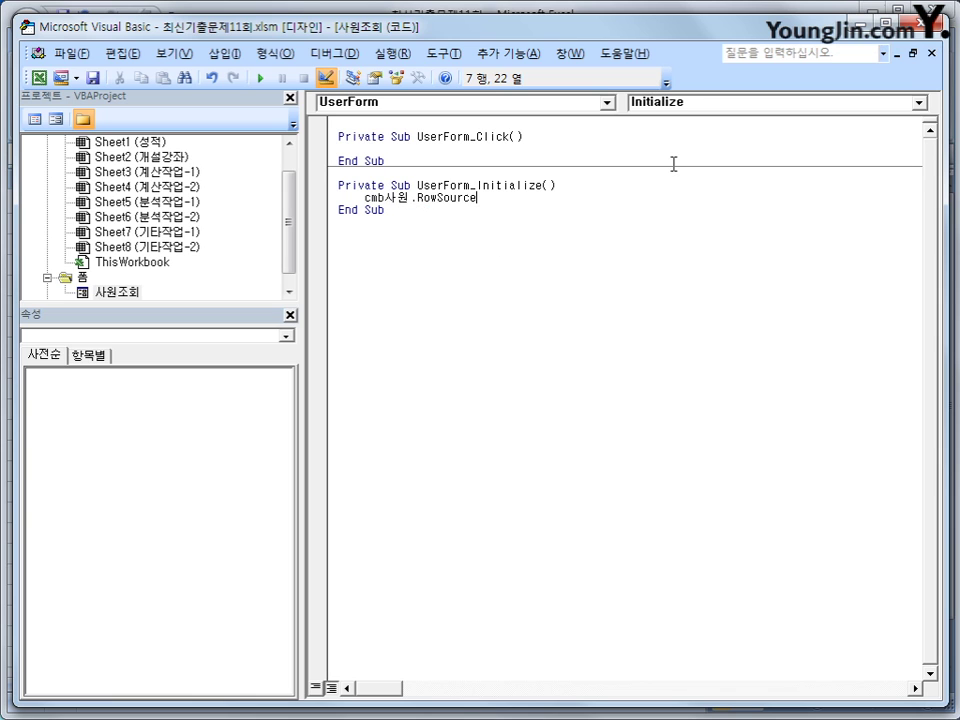
{"action": "type", "text": "= \"A4:A9\""}
{"action": "left_click", "coordinate": [599, 407]}
- Create the Click procedure of the cmd종료 button with the statement Unload Me
{"action": "left_click", "coordinate": [515, 102]}
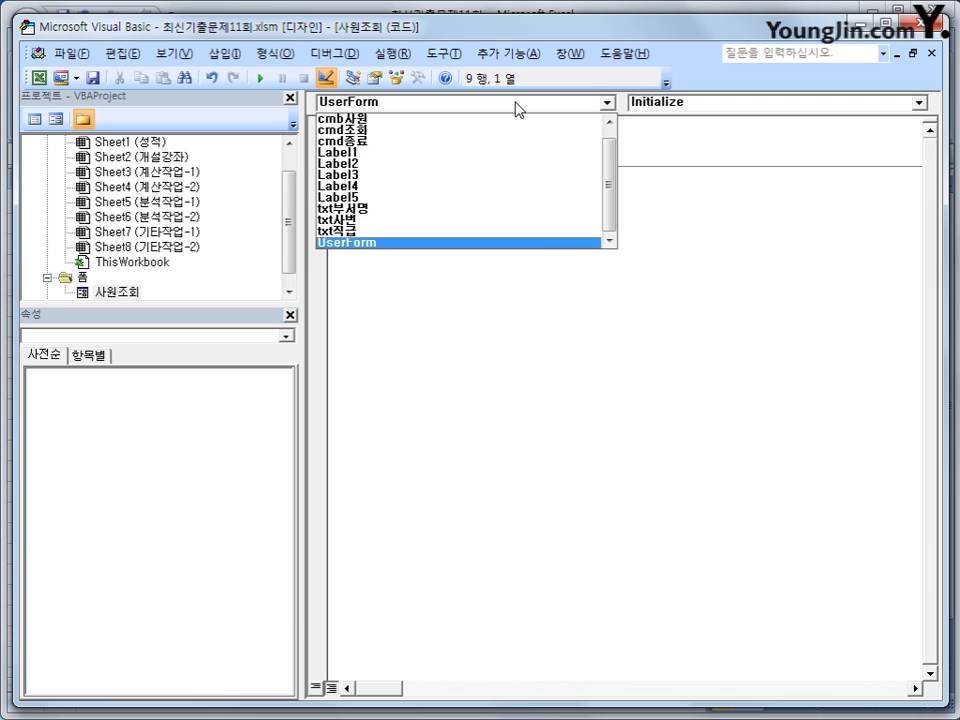
{"action": "left_click", "coordinate": [507, 141]}
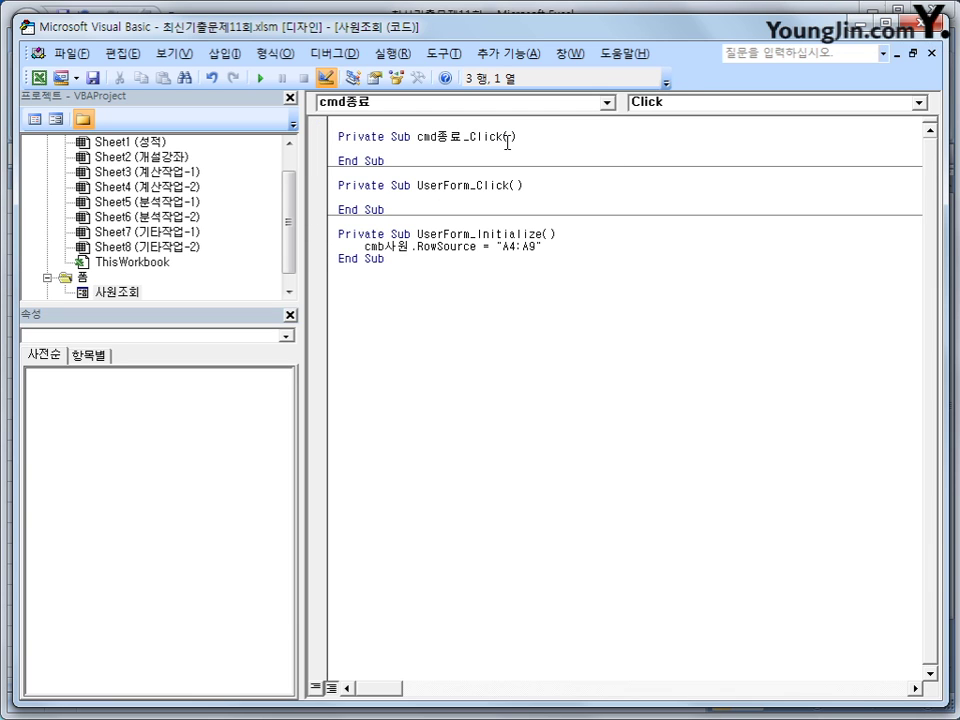
{"action": "key", "text": "Tab"}
{"action": "type", "text": "unload me"}
{"action": "left_click", "coordinate": [555, 274]}
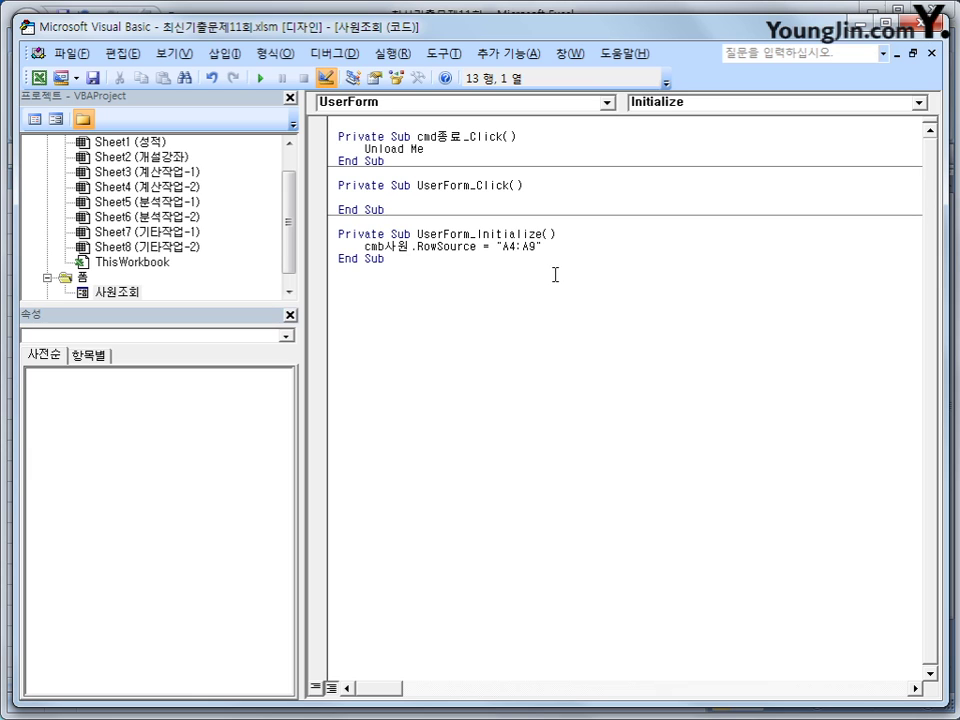
- Switch back to the Excel worksheet and turn off design mode
{"action": "left_click", "coordinate": [38, 78]}
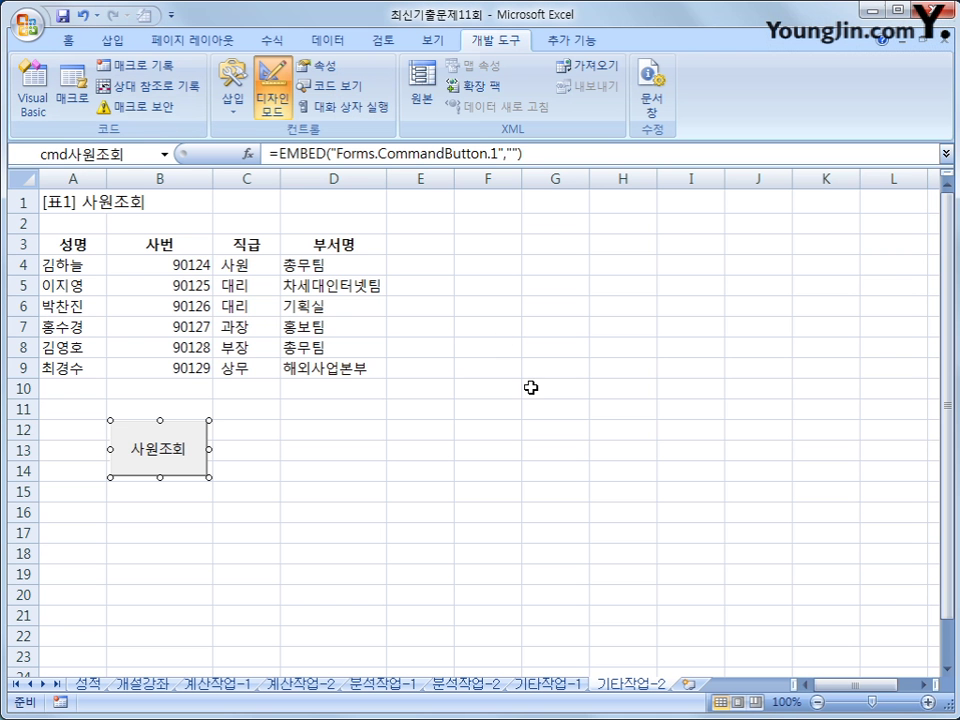
{"action": "left_click", "coordinate": [262, 100]}
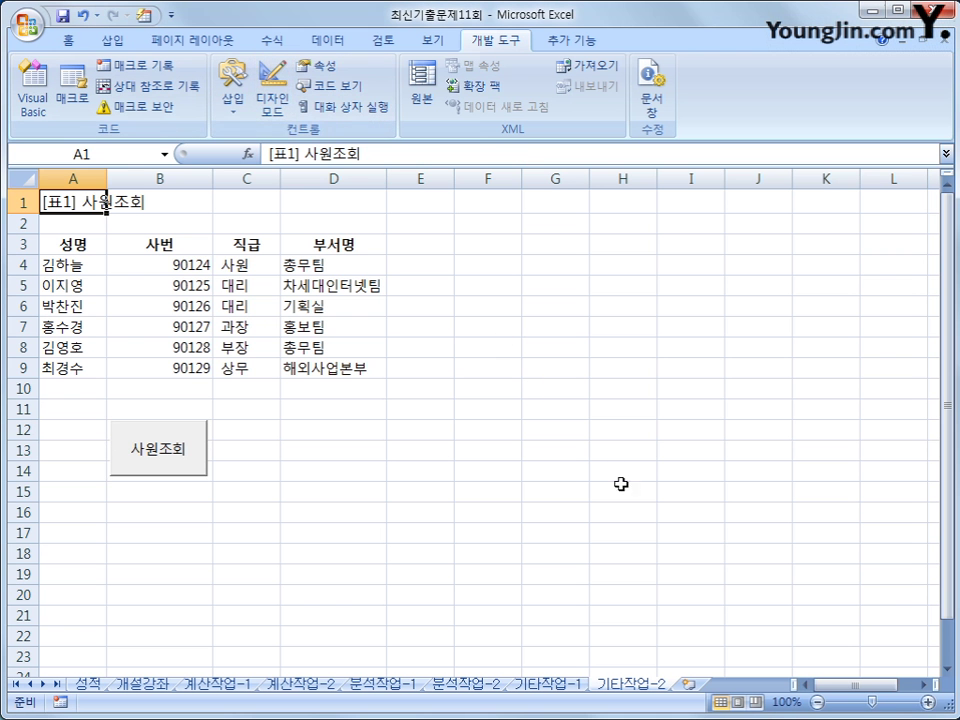
{"action": "left_click", "coordinate": [446, 387]}
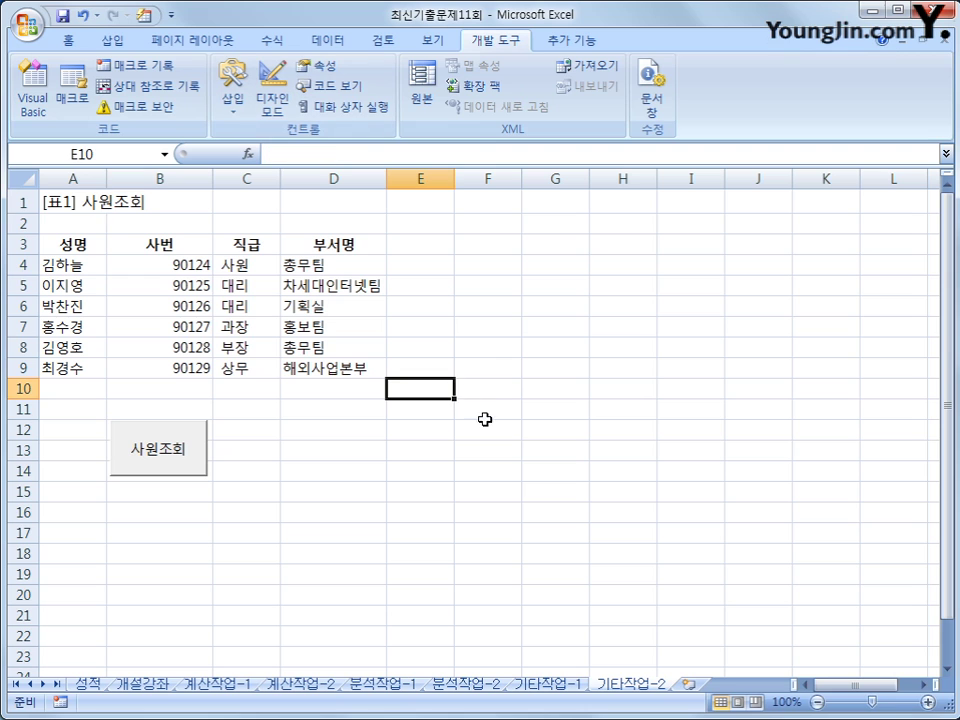
- Test the 사원조회 button by opening the form, checking the 사원이름 list and closing it with 종료
{"action": "left_click", "coordinate": [176, 463]}
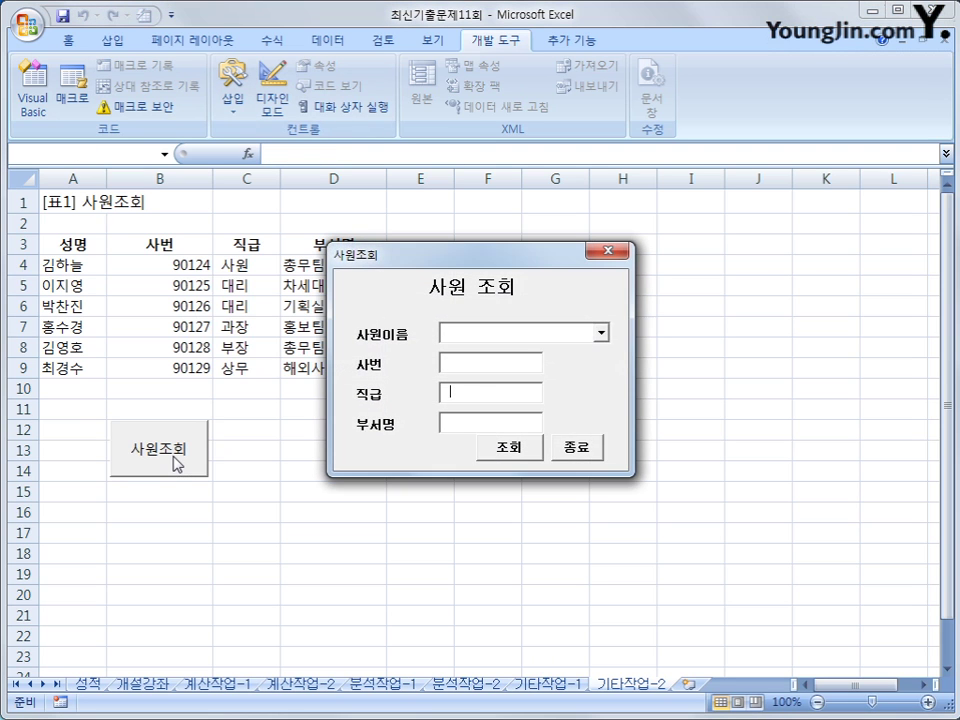
{"action": "left_click_drag", "start_coordinate": [512, 256], "coordinate": [692, 226]}
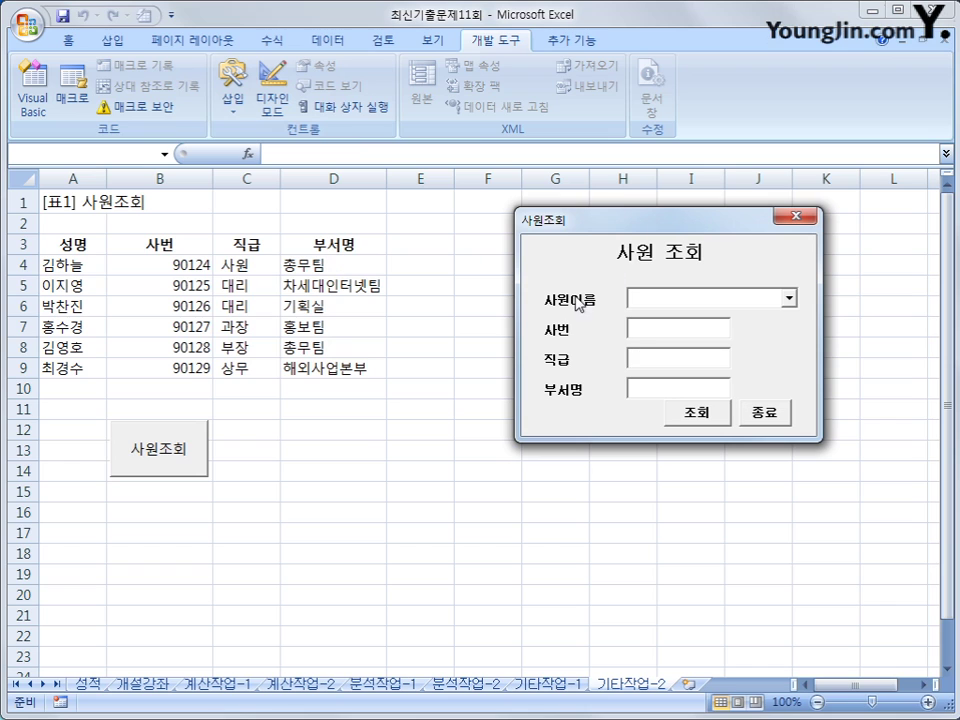
{"action": "left_click", "coordinate": [789, 298]}
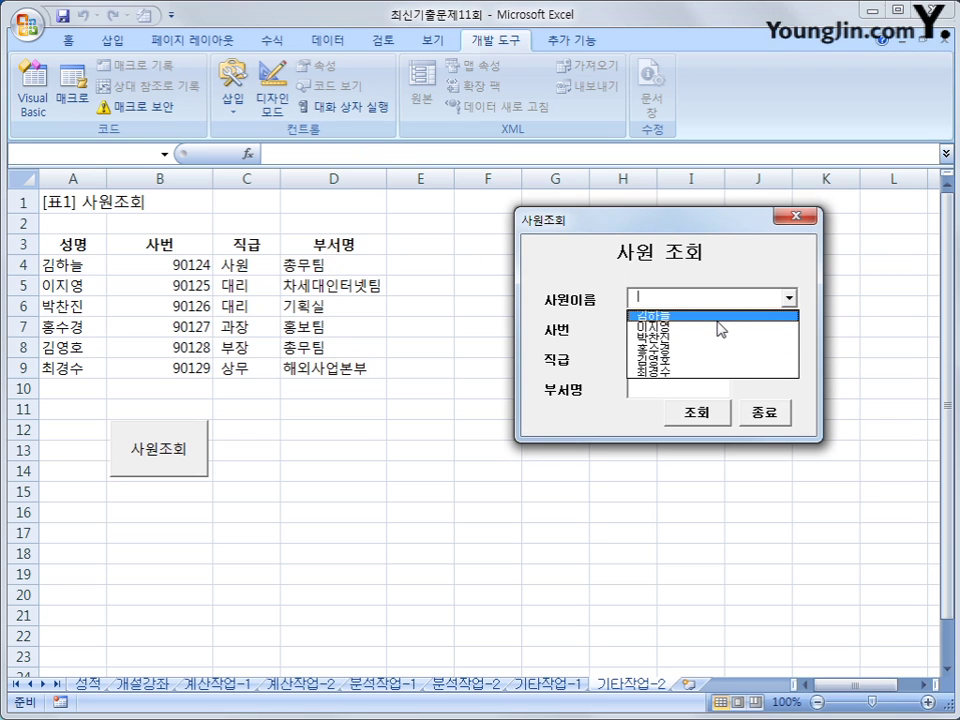
{"action": "left_click", "coordinate": [735, 276]}
{"action": "left_click", "coordinate": [771, 416]}
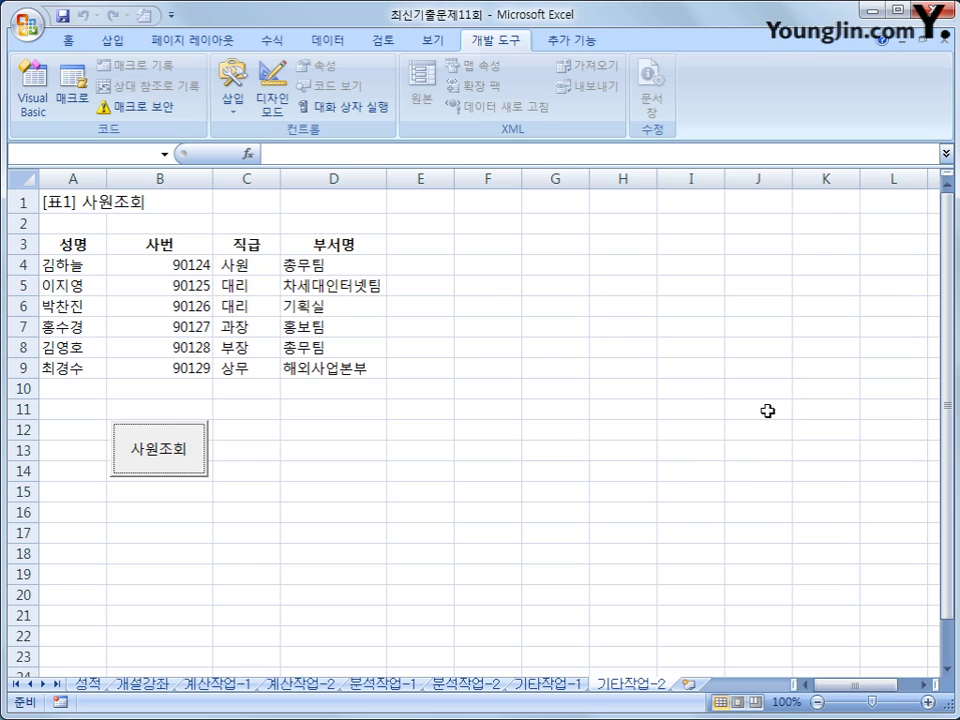
{"action": "left_click", "coordinate": [544, 533]}
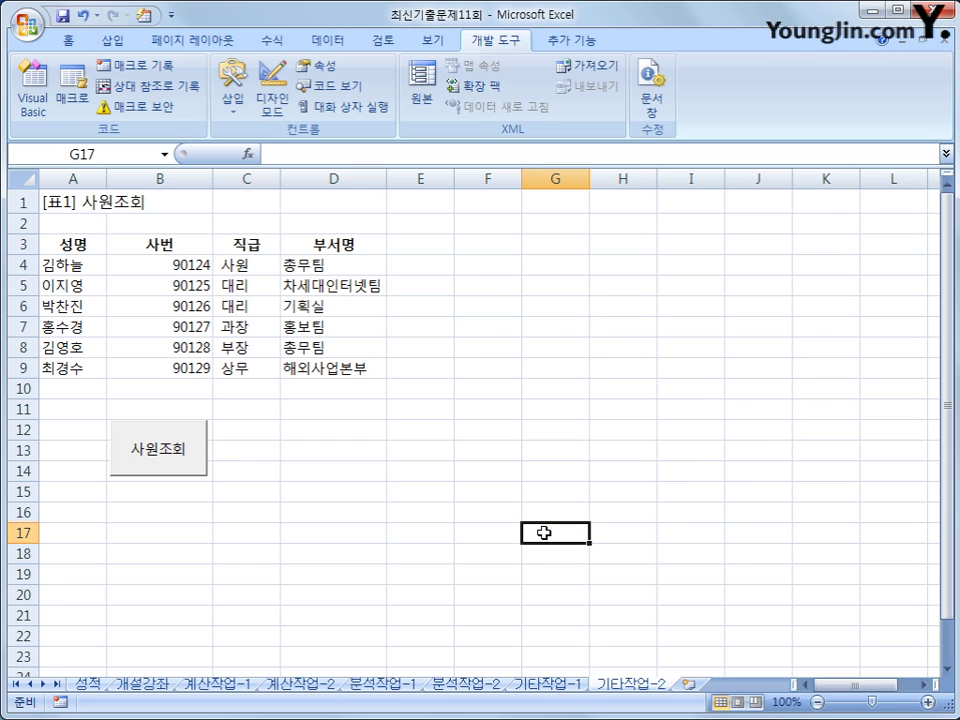
- Reopen the 사원조회 form beside the table and select the first employee in the 사원이름 list
{"action": "left_click", "coordinate": [168, 473]}
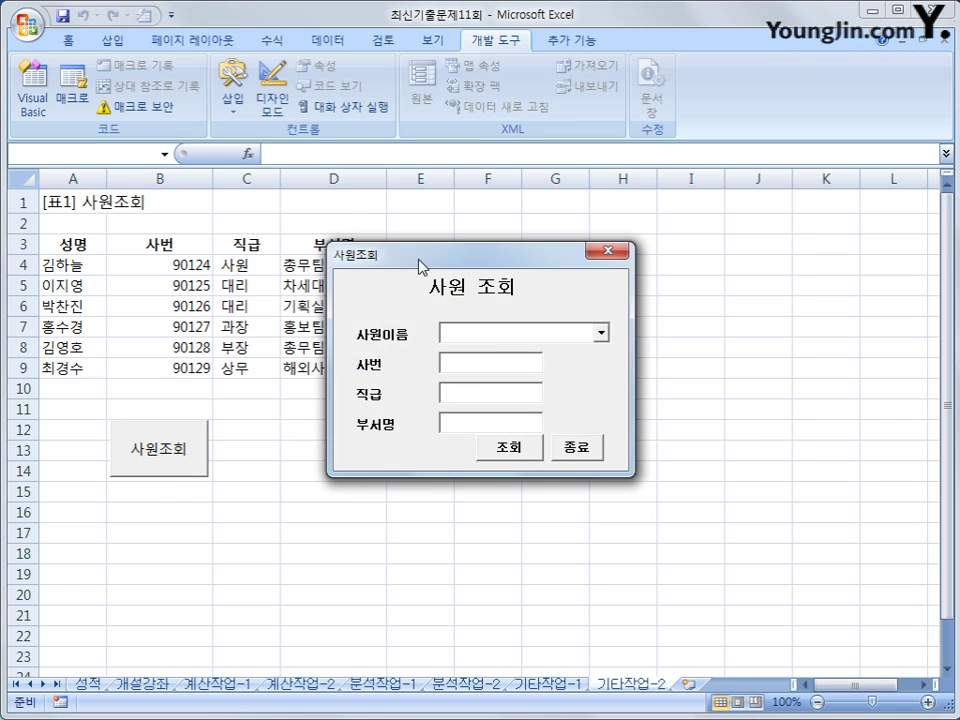
{"action": "left_click_drag", "start_coordinate": [422, 258], "coordinate": [569, 245]}
{"action": "left_click", "coordinate": [750, 321]}
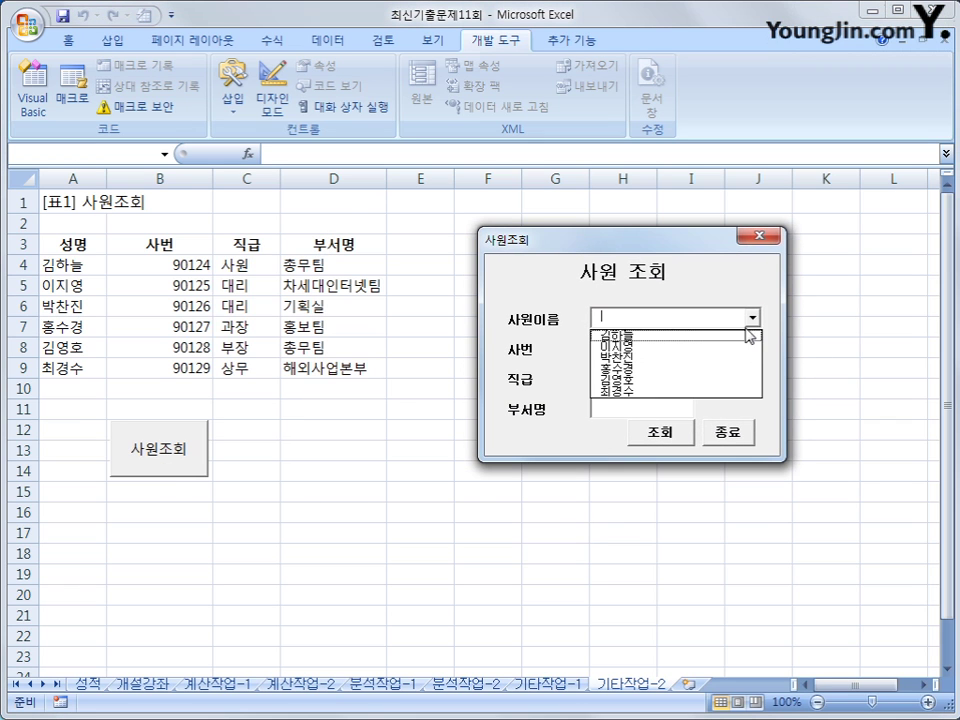
{"action": "left_click", "coordinate": [744, 336]}
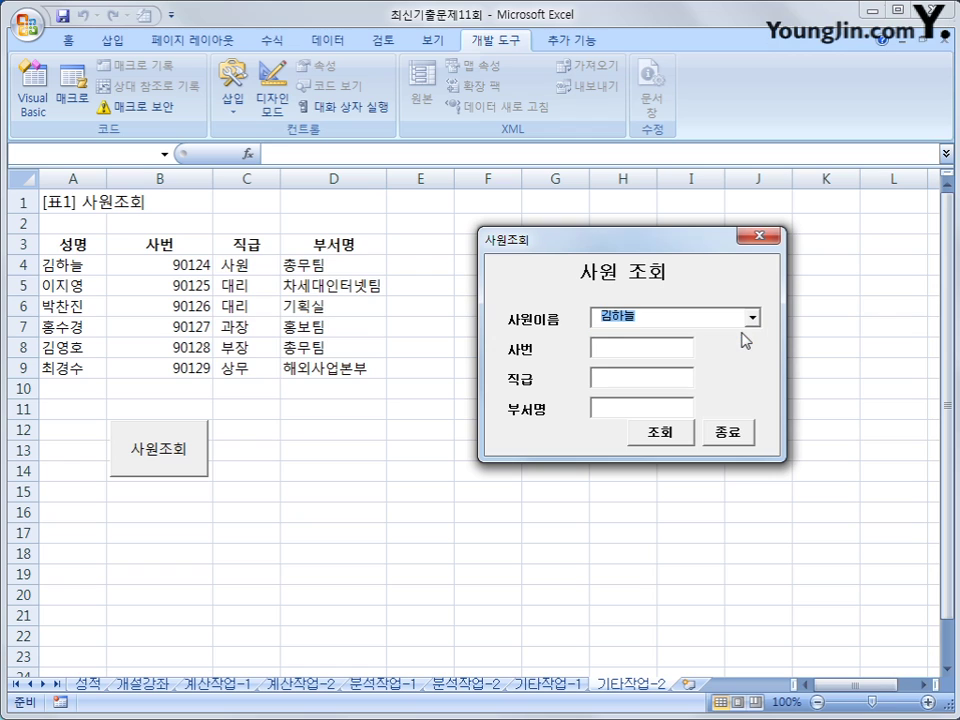
- Examine the form's 사번, 직급 and 부서명 fields and the order of the 사원이름 list, and close the form with 종료
{"action": "left_click", "coordinate": [628, 349]}
{"action": "left_click", "coordinate": [626, 375]}
{"action": "left_click", "coordinate": [603, 401]}
{"action": "left_click", "coordinate": [610, 350]}
{"action": "left_click", "coordinate": [758, 318]}
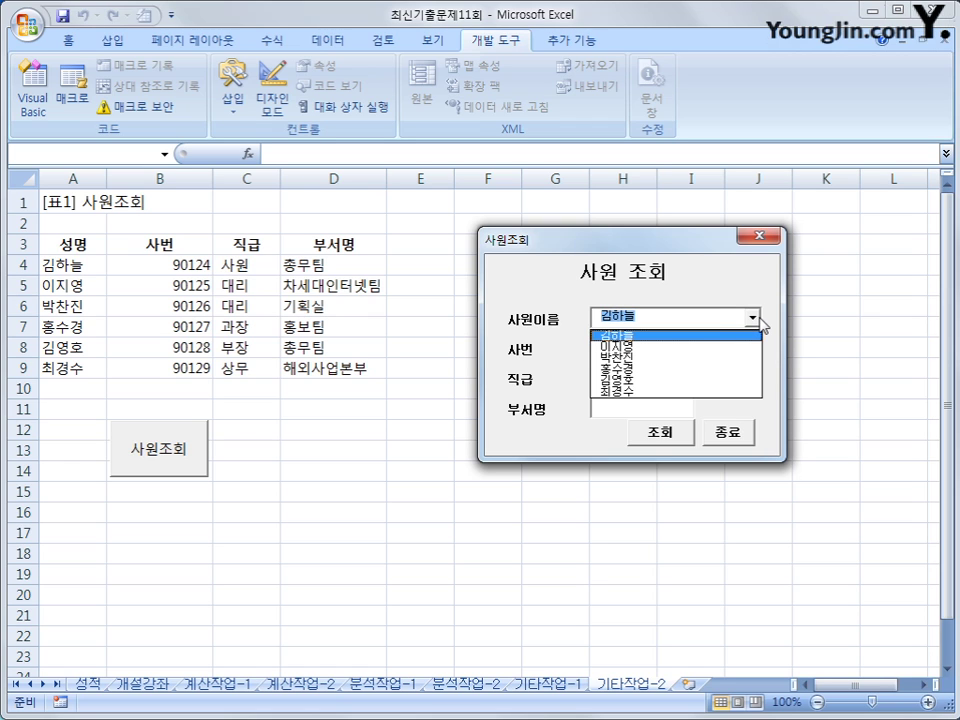
{"action": "left_click", "coordinate": [660, 336]}
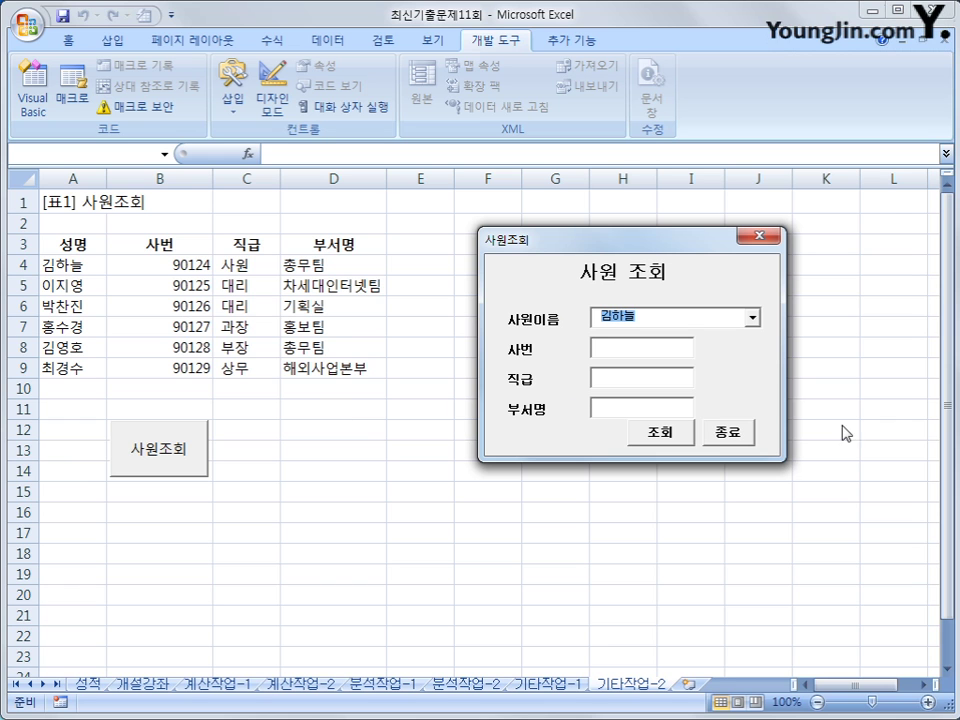
{"action": "left_click", "coordinate": [740, 437]}
{"action": "left_click", "coordinate": [490, 470]}
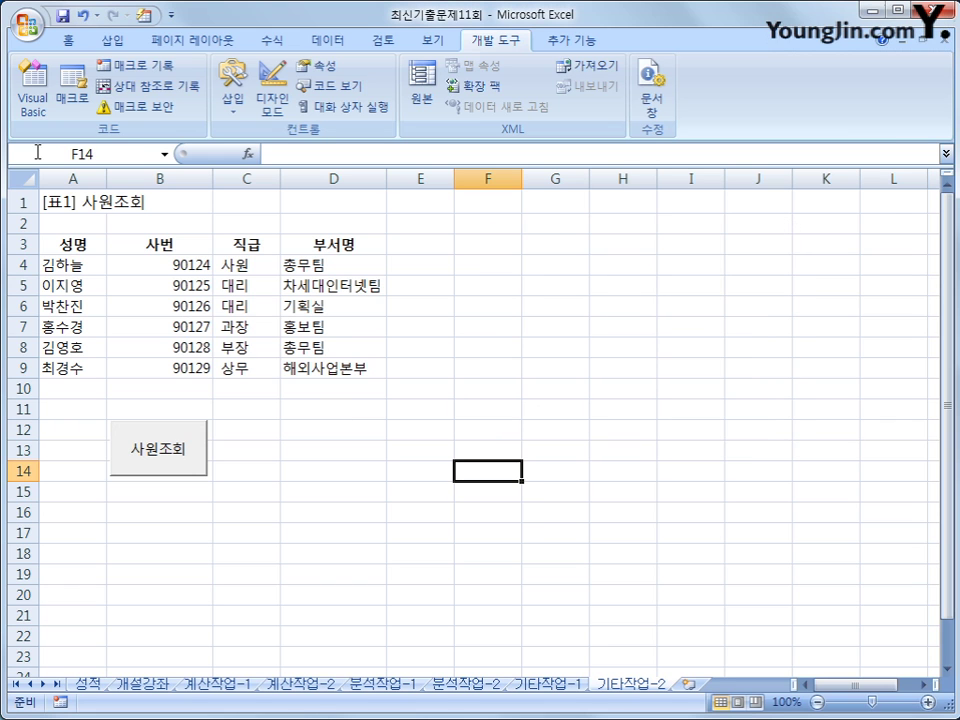
- Switch to the Visual Basic editor and create the Click procedure of the cmd조회 button
{"action": "left_click", "coordinate": [33, 95]}
{"action": "left_click", "coordinate": [440, 103]}
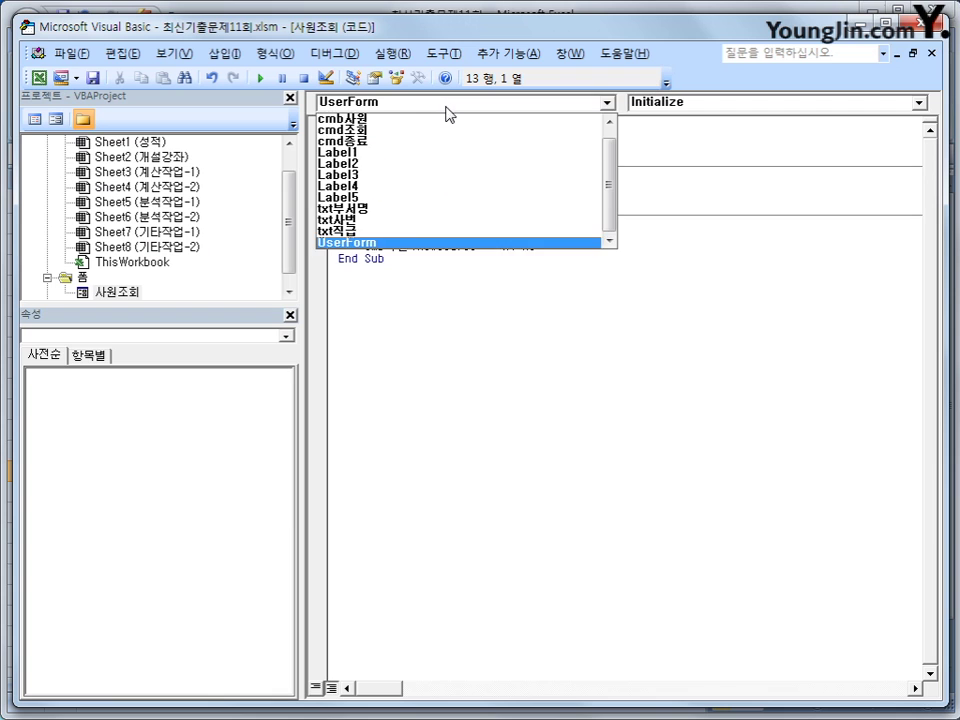
{"action": "left_click", "coordinate": [508, 132]}
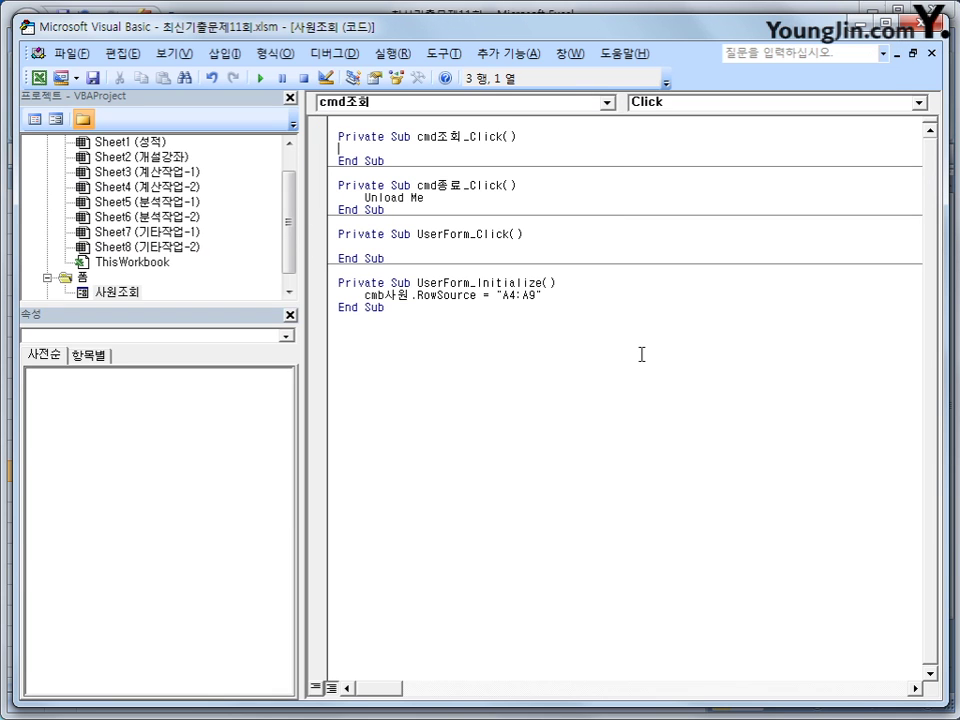
- Enter the statement iRow = cmb사원.ListIndex + 4 in cmd조회_Click, followed by a blank line
{"action": "key", "text": "Tab"}
{"action": "type", "text": "iRow = cmb사원"}
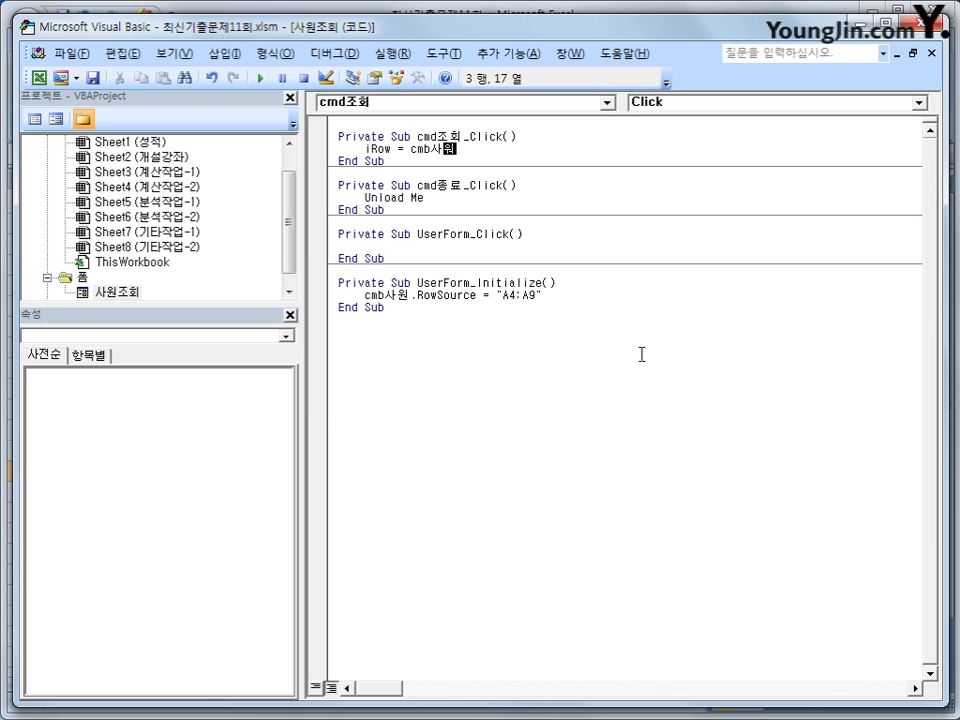
{"action": "type", "text": ".ListIn"}
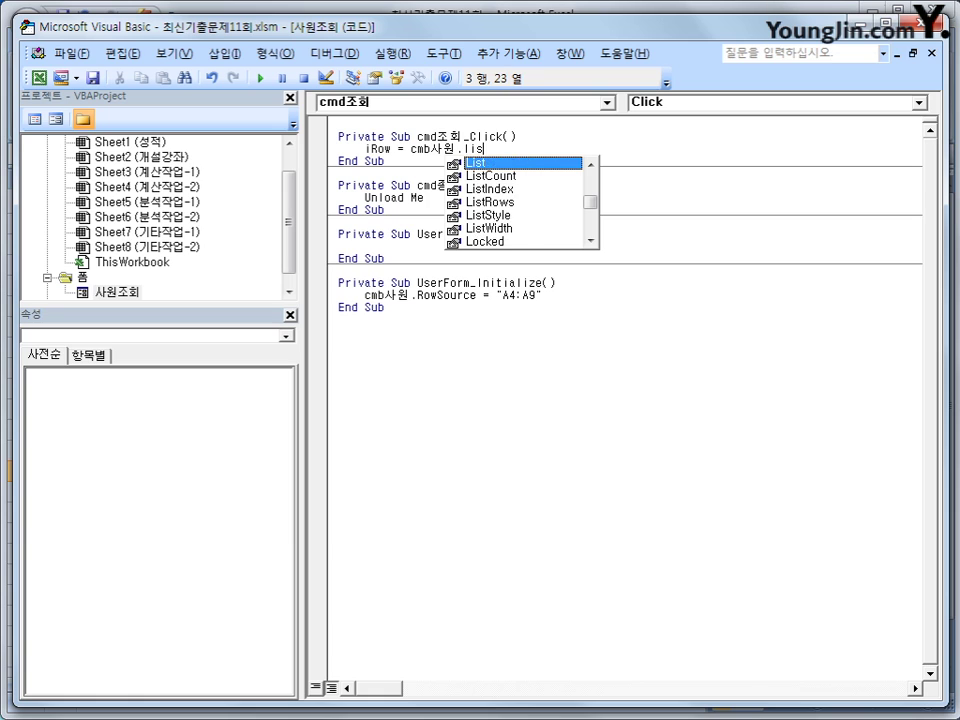
{"action": "key", "text": "Tab"}
{"action": "type", "text": "+4"}
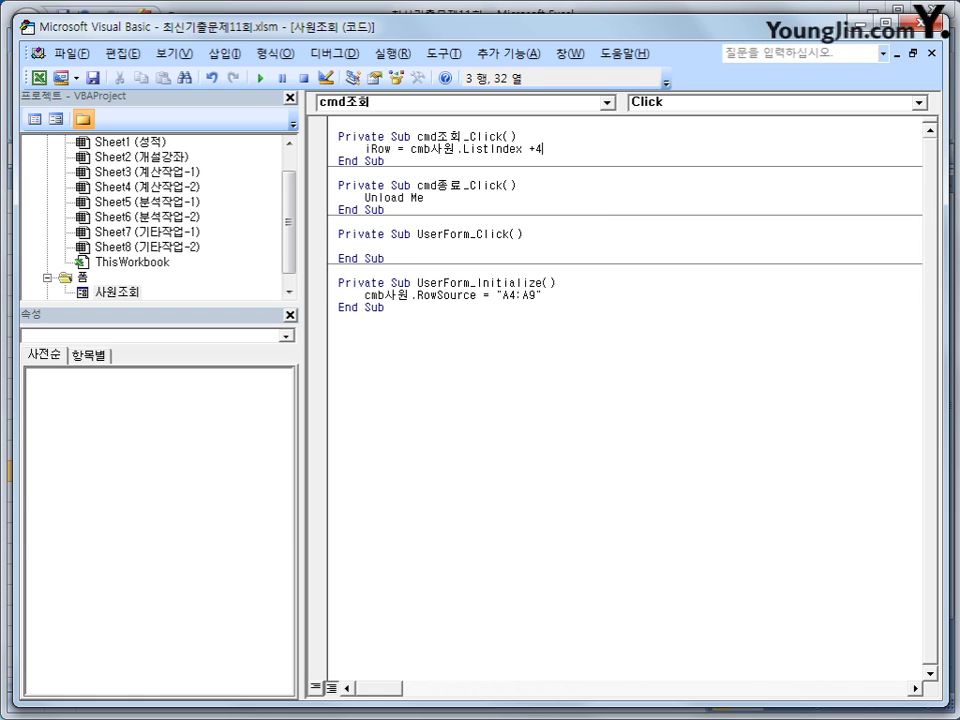
{"action": "key", "text": "Return"}
{"action": "key", "text": "Return"}
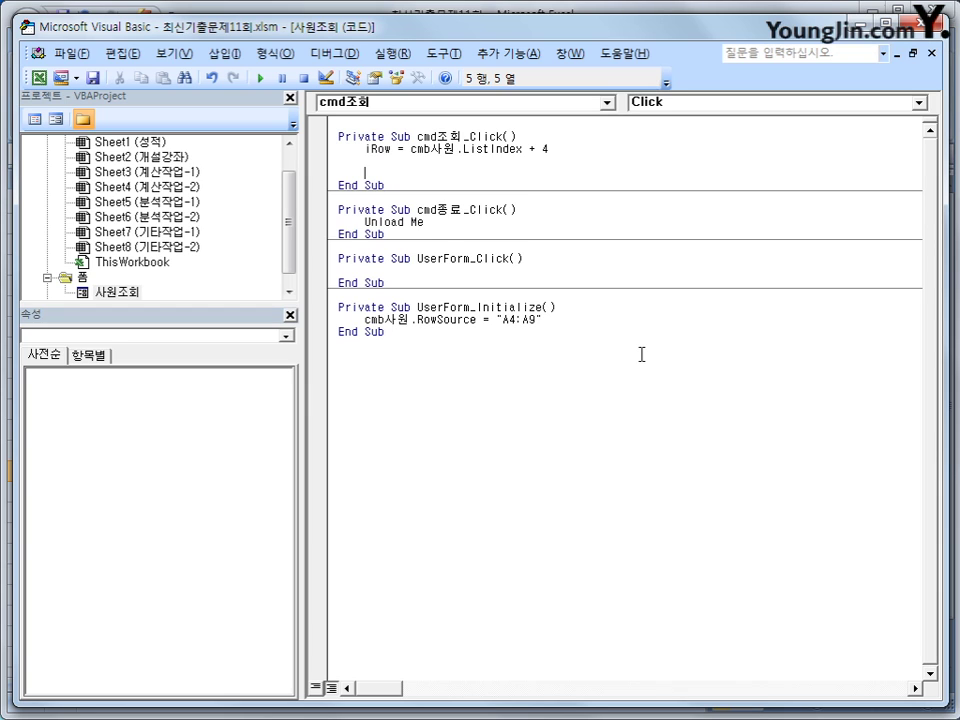
- Enter the statement txt사번 = Cells(iRow, 2) below the iRow line in cmd조회_Click
{"action": "type", "text": "txt사번 = ㅊ"}
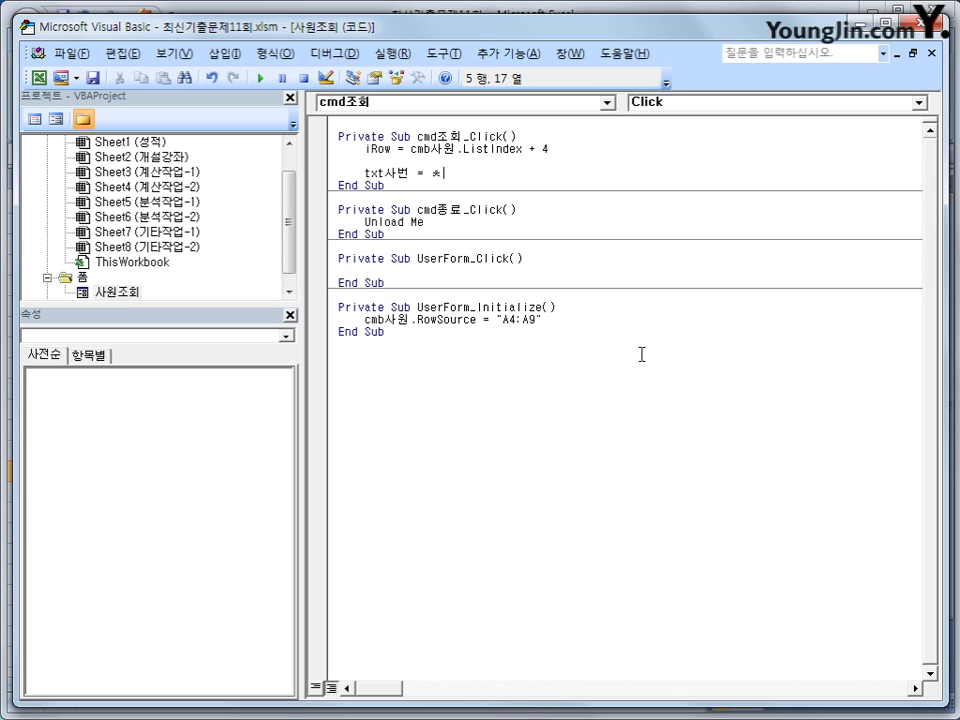
{"action": "key", "text": "BackSpace"}
{"action": "type", "text": "cells(i"}
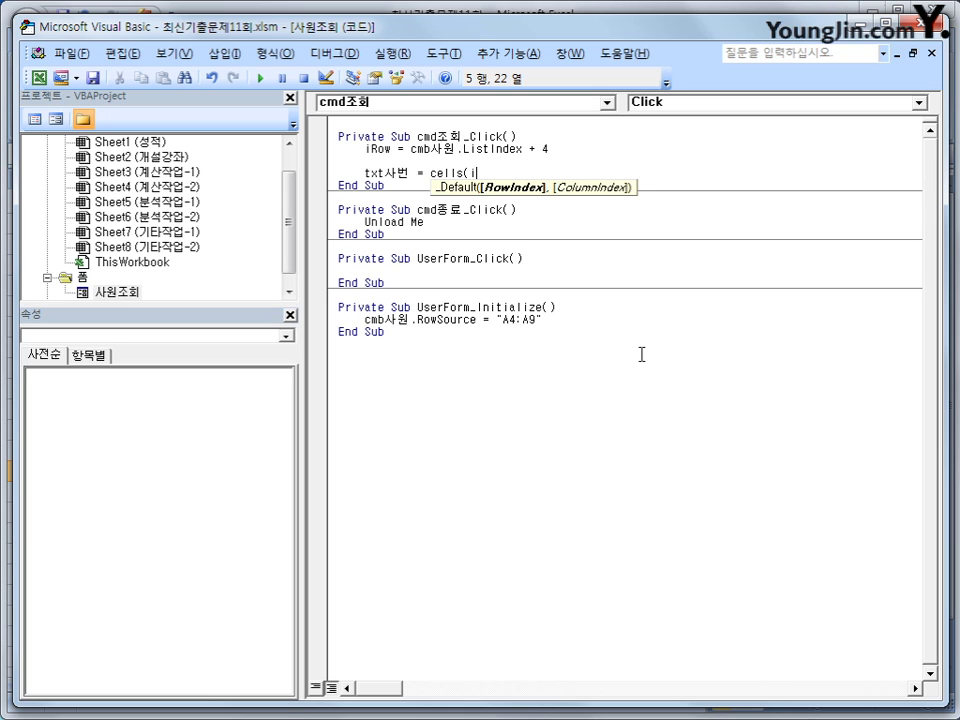
{"action": "type", "text": "Row, "}
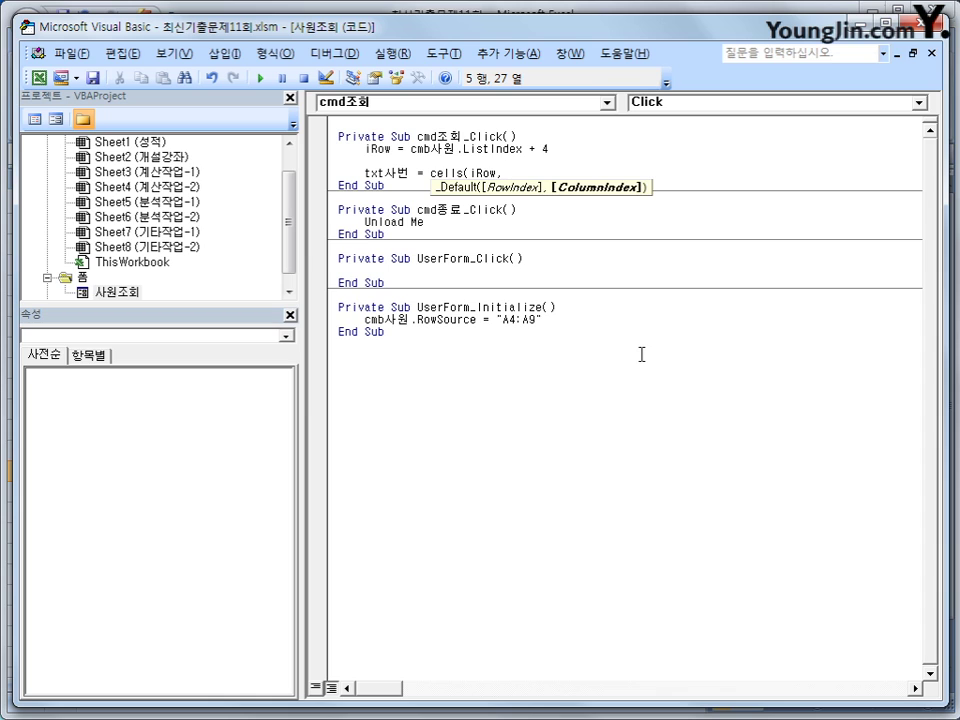
{"action": "type", "text": "2)"}
{"action": "key", "text": "Return"}
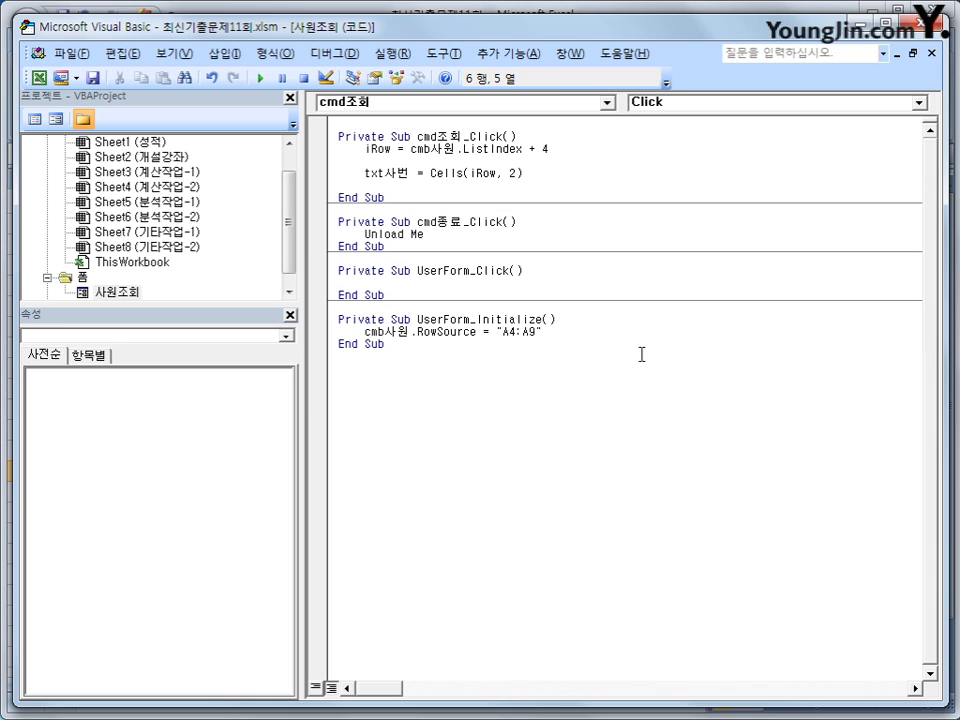
- Add the statement txt직급 = Cells(iRow, 3) below the txt사번 statement
{"action": "type", "text": "txt직급 =cells(i"}
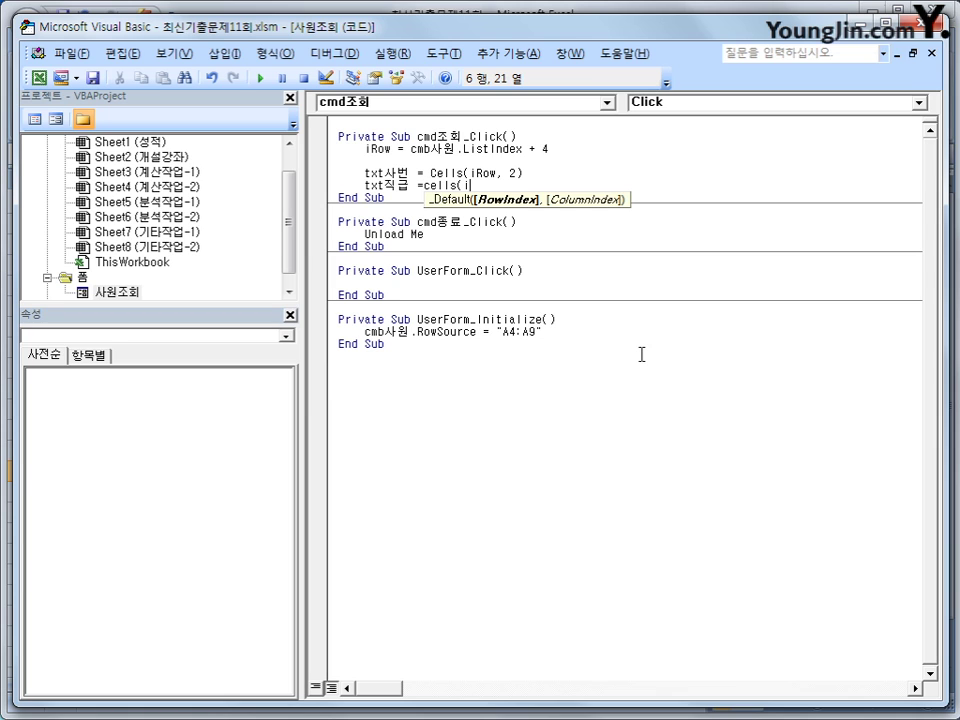
{"action": "type", "text": "Row, 3)"}
{"action": "key", "text": "Return"}
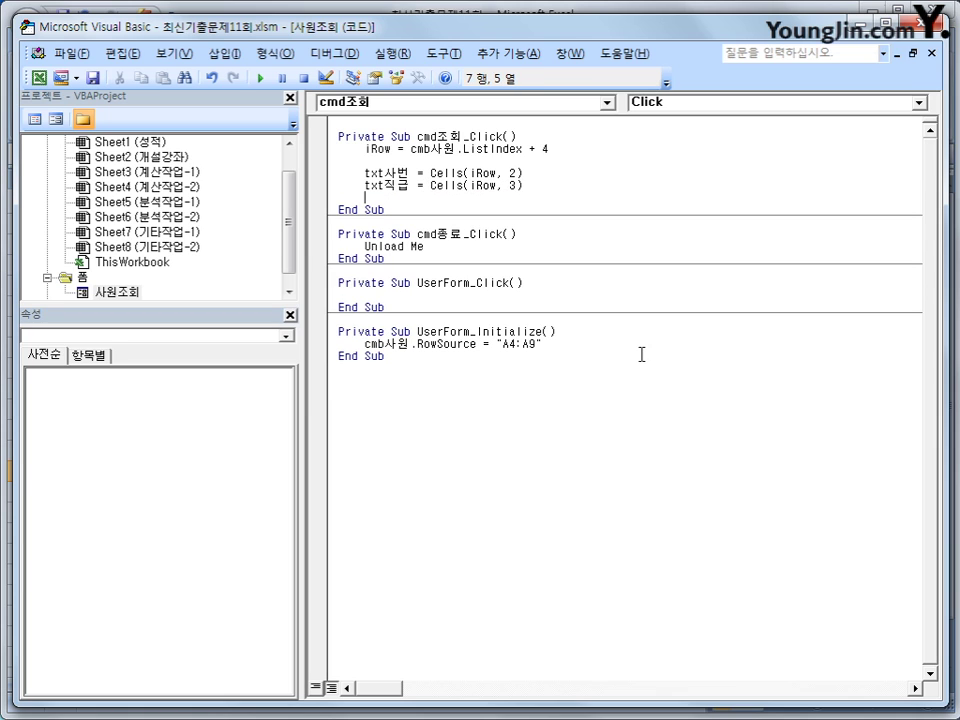
- Duplicate the txt직급 statement onto the next line of cmd조회_Click, followed by a blank line
{"action": "key", "text": "Up"}
{"action": "key", "text": "shift+End"}
{"action": "key", "text": "ctrl+c"}
{"action": "key", "text": "End"}
{"action": "key", "text": "Return"}
{"action": "key", "text": "ctrl+v"}
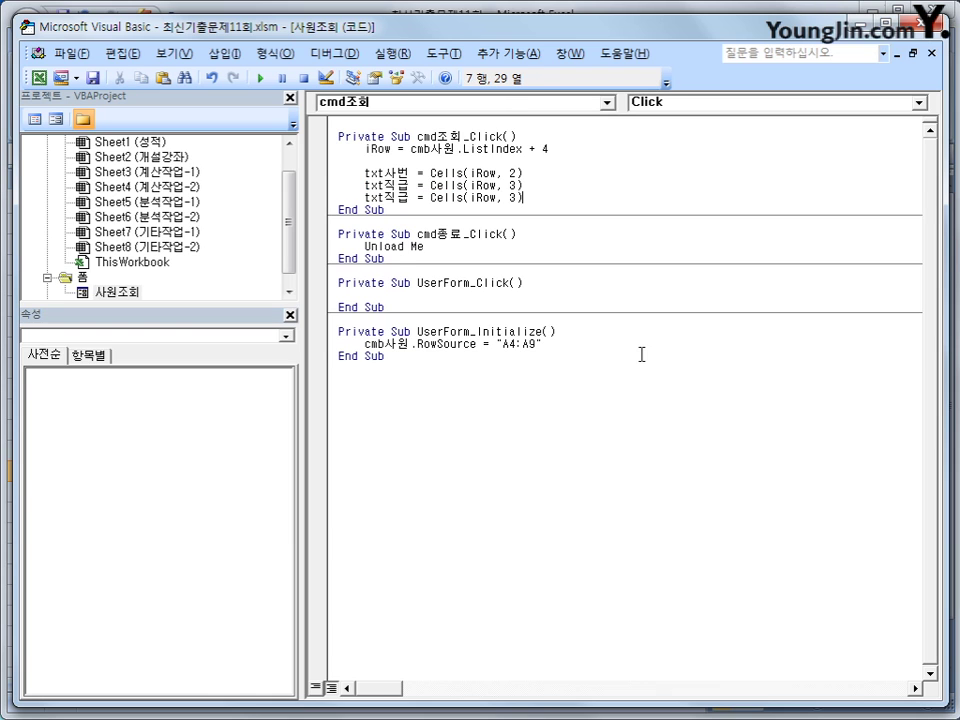
{"action": "key", "text": "Return"}
- Change the duplicated statement to txt부서명 = Cells(iRow, 4)
{"action": "key", "text": "Up"}
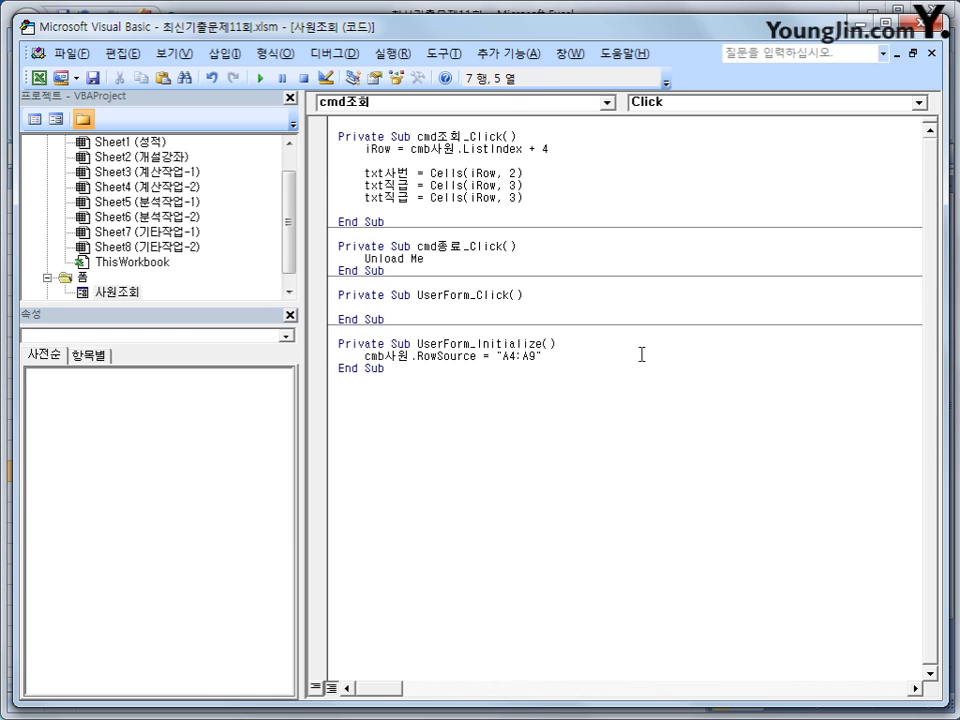
{"action": "key", "text": "Right"}
{"action": "key", "text": "Right"}
{"action": "key", "text": "Right"}
{"action": "type", "text": "ㅂ"}
{"action": "type", "text": "부서명"}
{"action": "key", "text": "Delete"}
{"action": "key", "text": "Delete"}
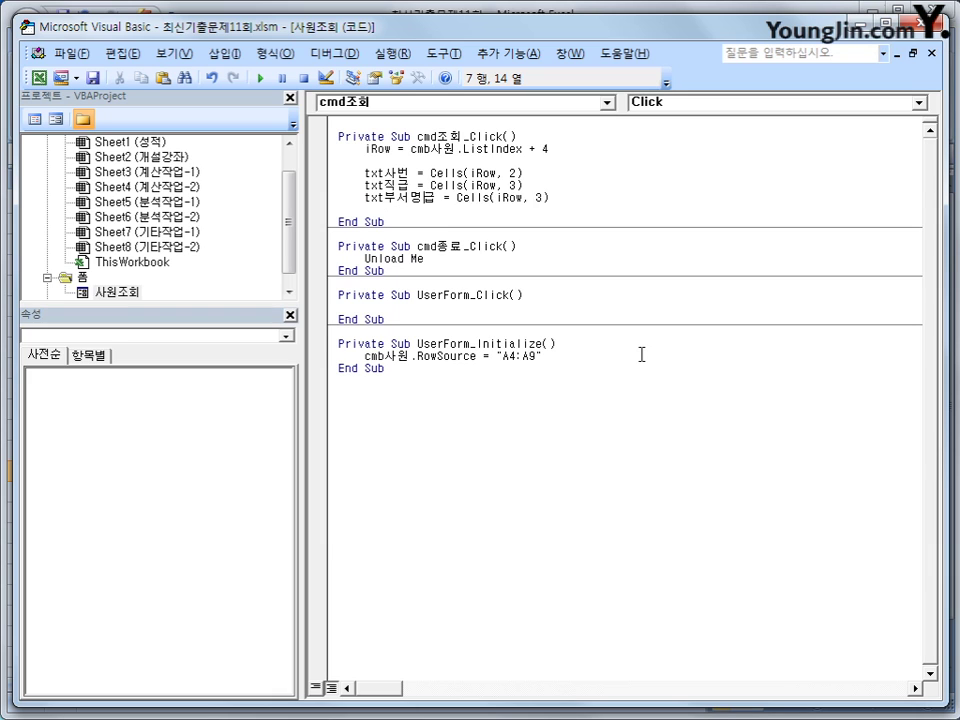
{"action": "key", "text": "Right"}
{"action": "key", "text": "Right"}
{"action": "key", "text": "Right"}
{"action": "key", "text": "Right"}
{"action": "key", "text": "Right"}
{"action": "key", "text": "Right"}
{"action": "key", "text": "Right"}
{"action": "key", "text": "Right"}
{"action": "key", "text": "Right"}
{"action": "key", "text": "Right"}
{"action": "key", "text": "Right"}
{"action": "key", "text": "Right"}
{"action": "key", "text": "Right"}
{"action": "key", "text": "Right"}
{"action": "key", "text": "Right"}
{"action": "key", "text": "Right"}
{"action": "key", "text": "BackSpace"}
{"action": "type", "text": "4"}
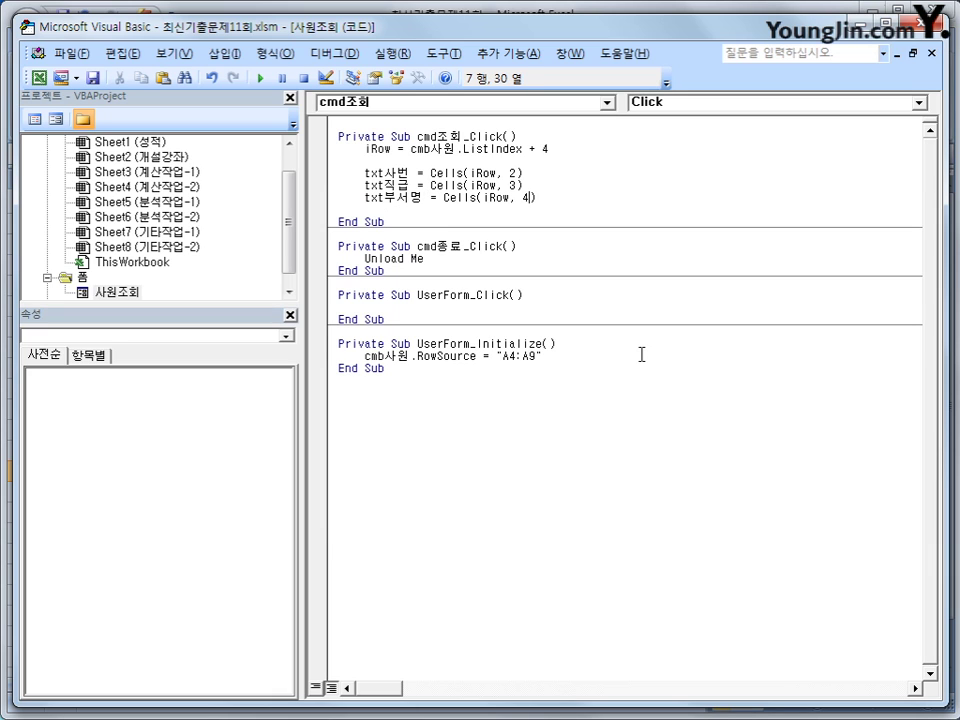
{"action": "key", "text": "Down"}
{"action": "left_click", "coordinate": [517, 468]}
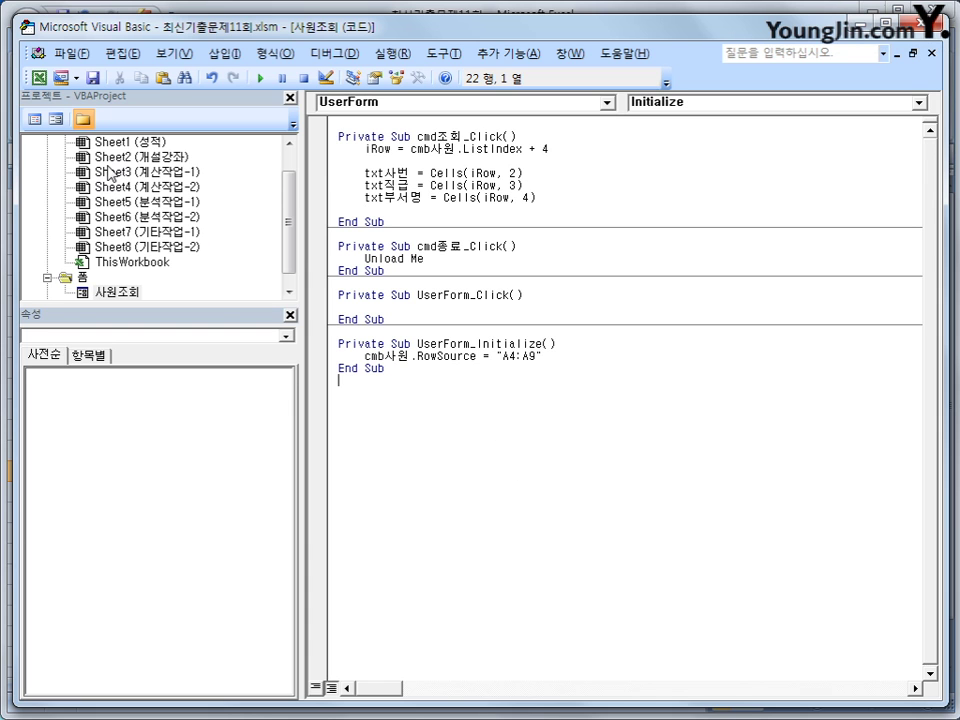
- Switch back to the worksheet, open the 사원조회 form and look up the first employee in the 사원이름 list with 조회
{"action": "left_click", "coordinate": [39, 77]}
{"action": "left_click", "coordinate": [178, 458]}
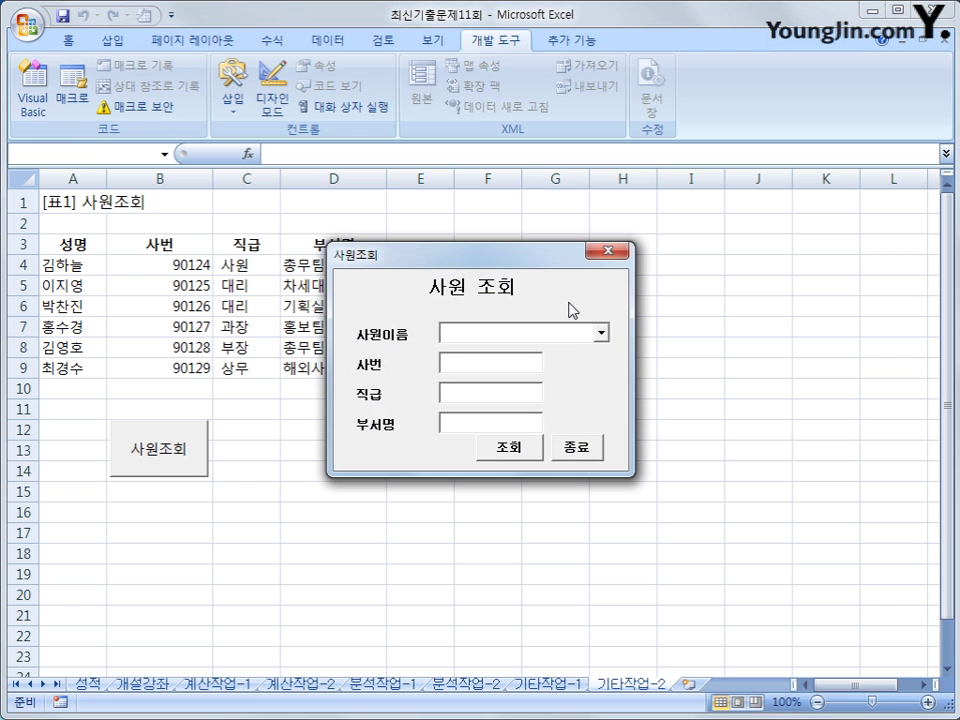
{"action": "left_click", "coordinate": [601, 335]}
{"action": "left_click", "coordinate": [560, 351]}
{"action": "left_click", "coordinate": [517, 448]}
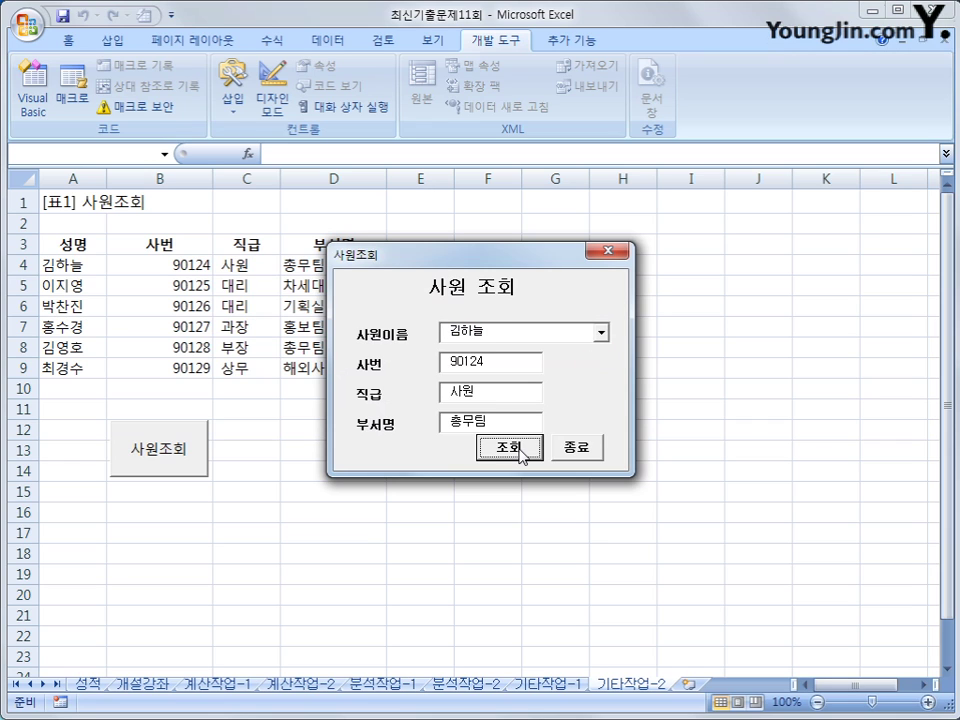
- Look up the second and third employees in the 사원이름 list with 조회, and close the form with 종료
{"action": "left_click", "coordinate": [601, 332]}
{"action": "left_click", "coordinate": [560, 361]}
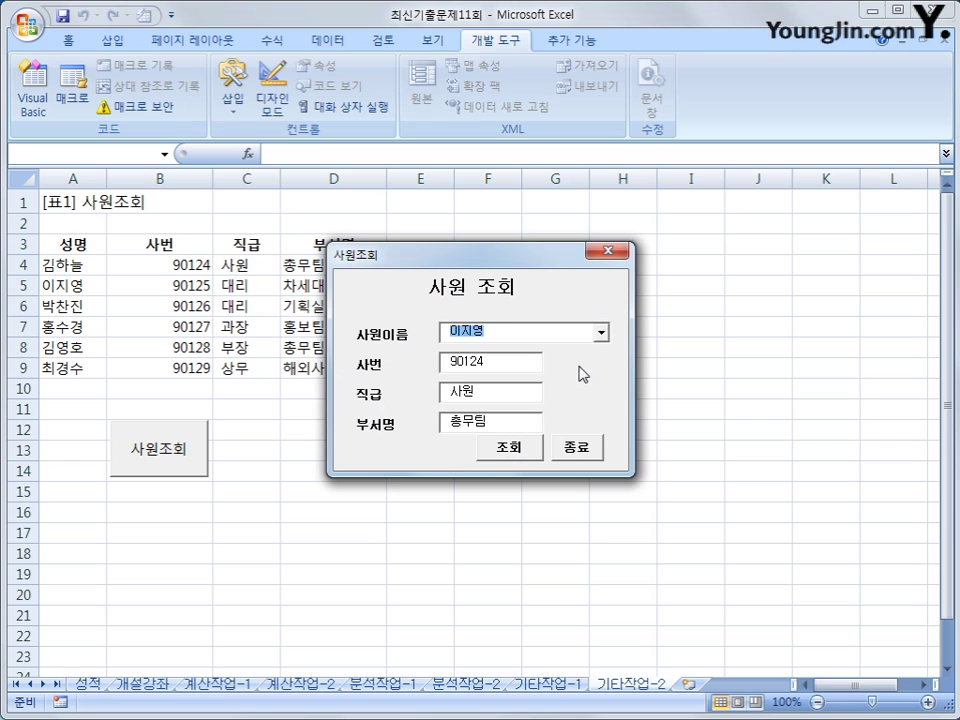
{"action": "left_click", "coordinate": [512, 449]}
{"action": "left_click", "coordinate": [601, 332]}
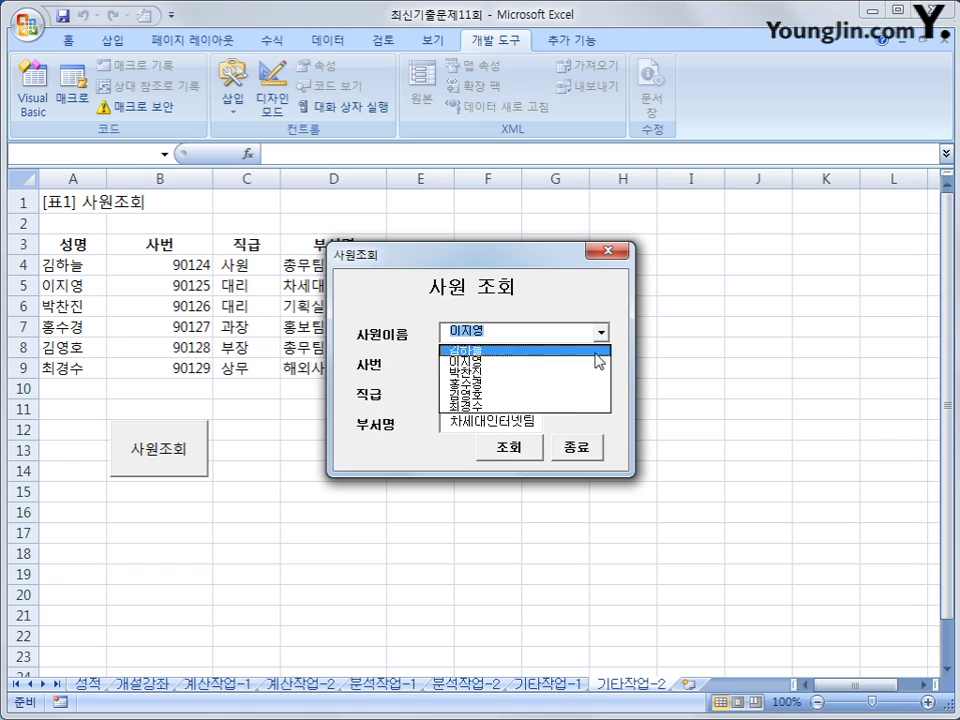
{"action": "left_click", "coordinate": [567, 374]}
{"action": "left_click", "coordinate": [512, 446]}
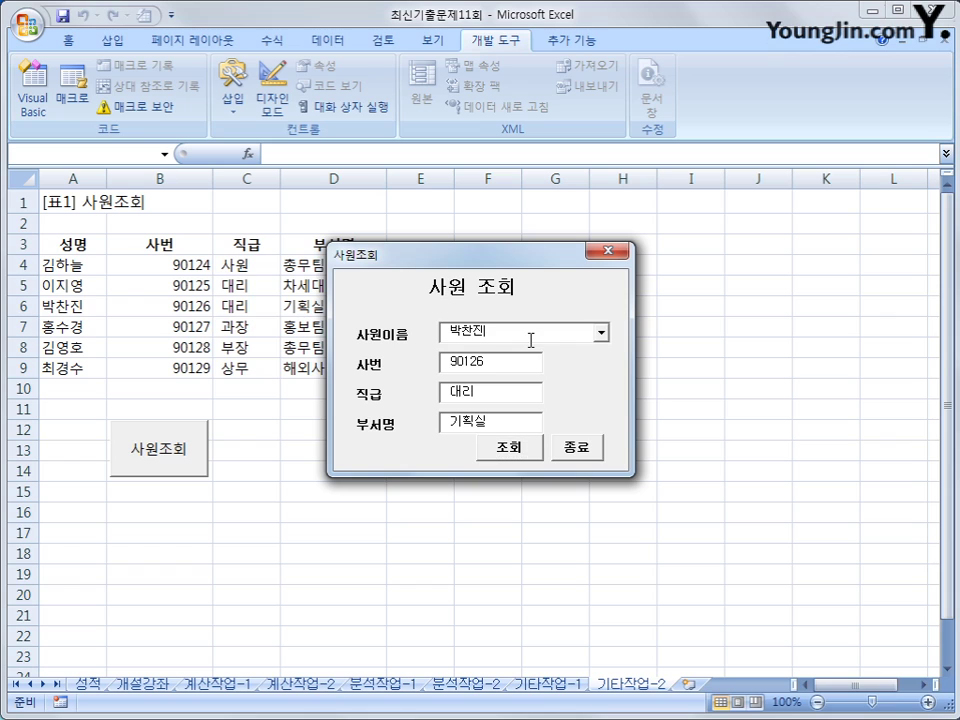
{"action": "left_click", "coordinate": [489, 392]}
{"action": "left_click", "coordinate": [578, 448]}
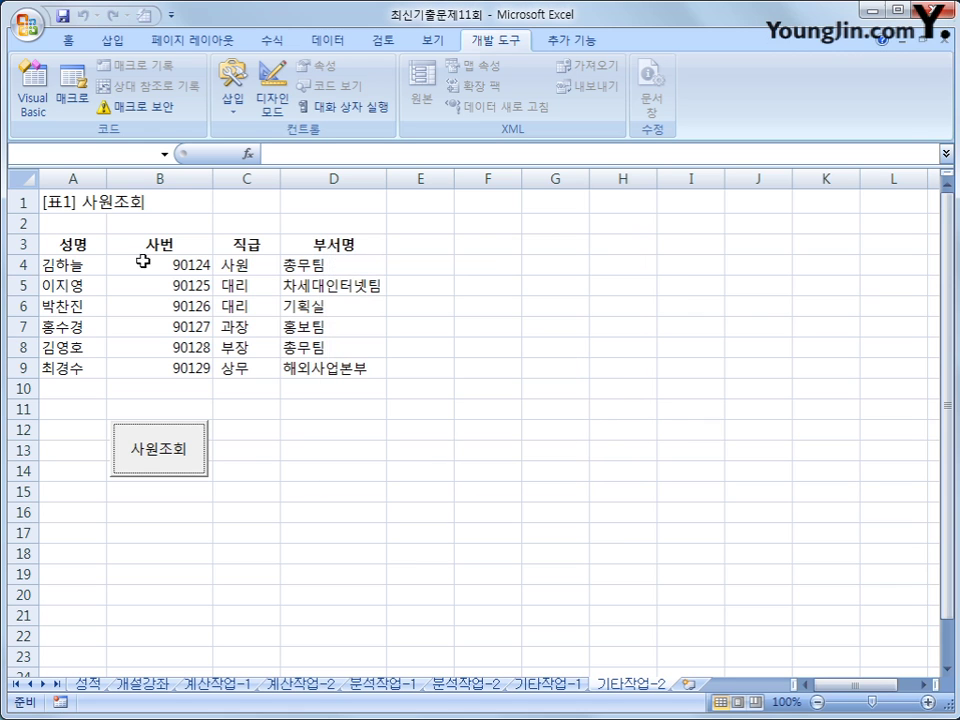
- Return to the Visual Basic editor and add the line If cmb사원 = "" Then between the iRow and txt사번 statements of cmd조회_Click
{"action": "left_click", "coordinate": [32, 96]}
{"action": "left_click", "coordinate": [582, 152]}
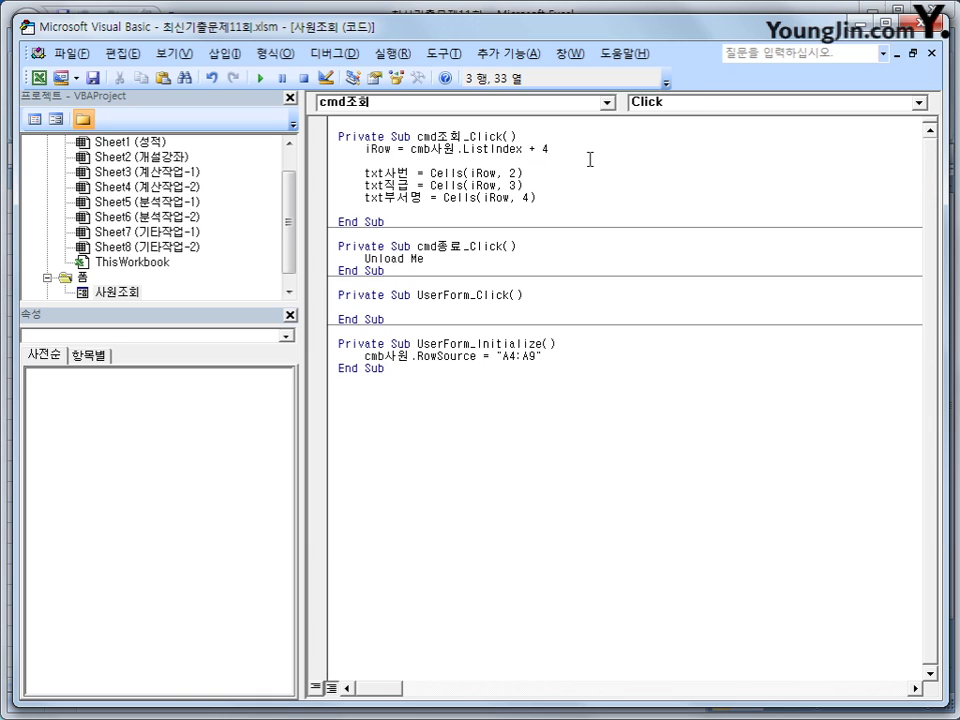
{"action": "key", "text": "Return"}
{"action": "key", "text": "Return"}
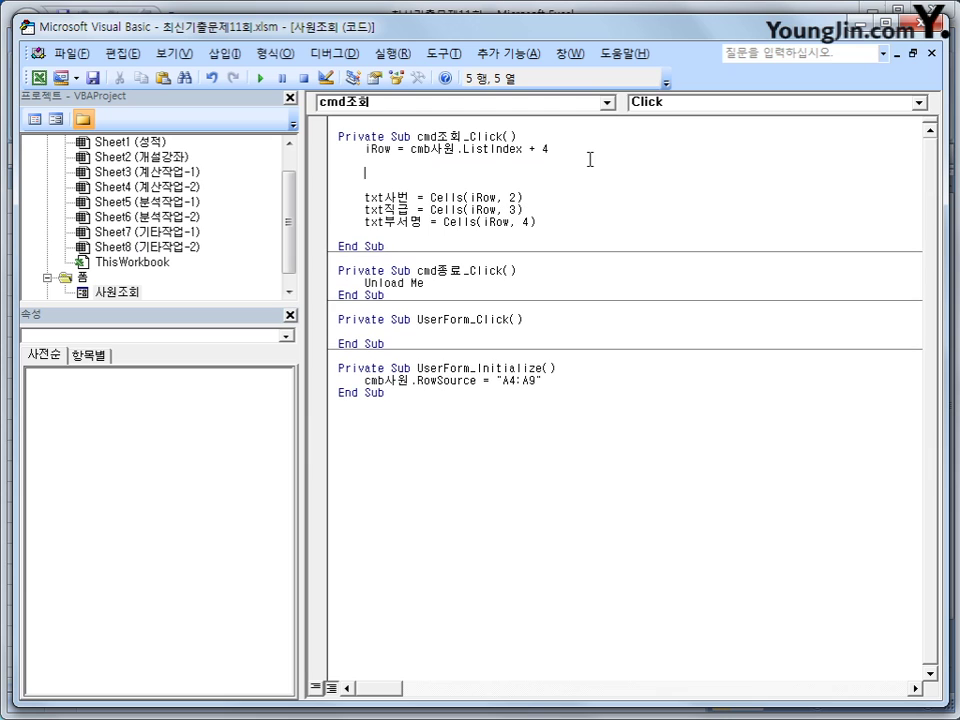
{"action": "type", "text": "if cmb사원 "}
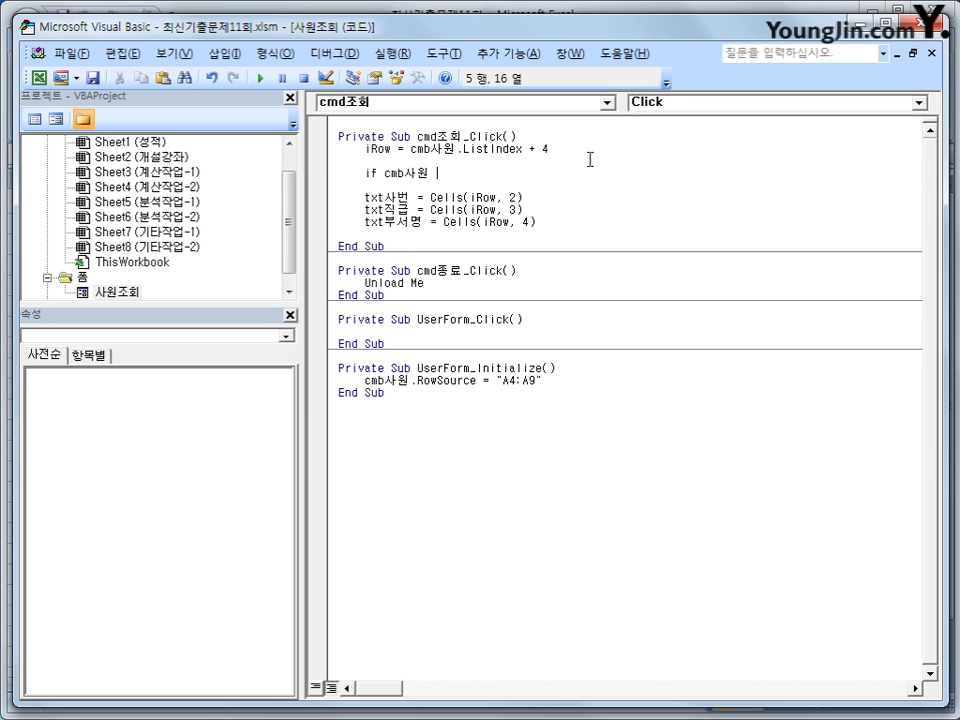
{"action": "type", "text": "=\"\"then"}
- Enter the indented statement txt사번 = "" inside the If block
{"action": "type", "text": "ㅅㅌㅅ"}
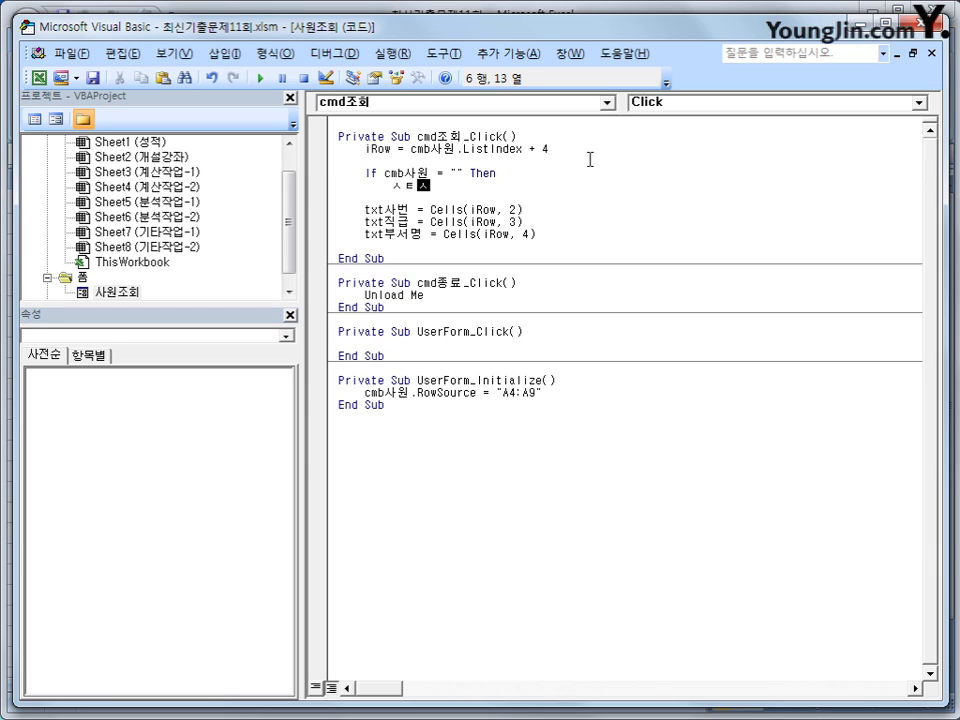
{"action": "key", "text": "BackSpace"}
{"action": "key", "text": "BackSpace"}
{"action": "type", "text": "txt사원"}
{"action": "key", "text": "BackSpace"}
{"action": "type", "text": "번 =\"\""}
{"action": "key", "text": "Return"}
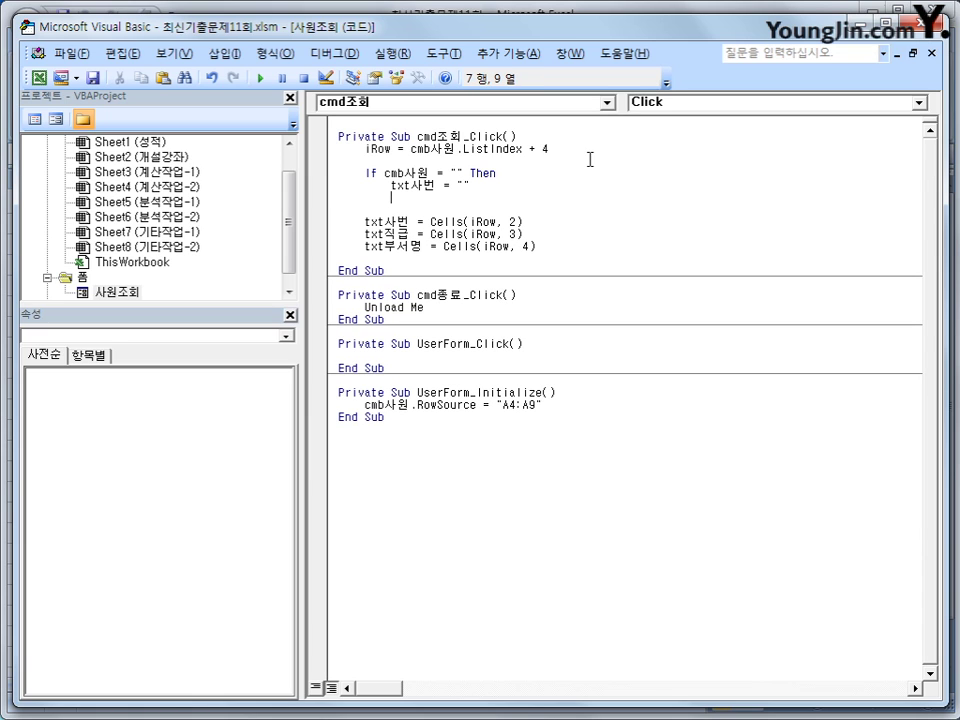
- Add the statements txt직급 = "" and txt부서명 = "" to the If block
{"action": "type", "text": "시"}
{"action": "key", "text": "BackSpace"}
{"action": "type", "text": "txt직급 = \"\""}
{"action": "key", "text": "Return"}
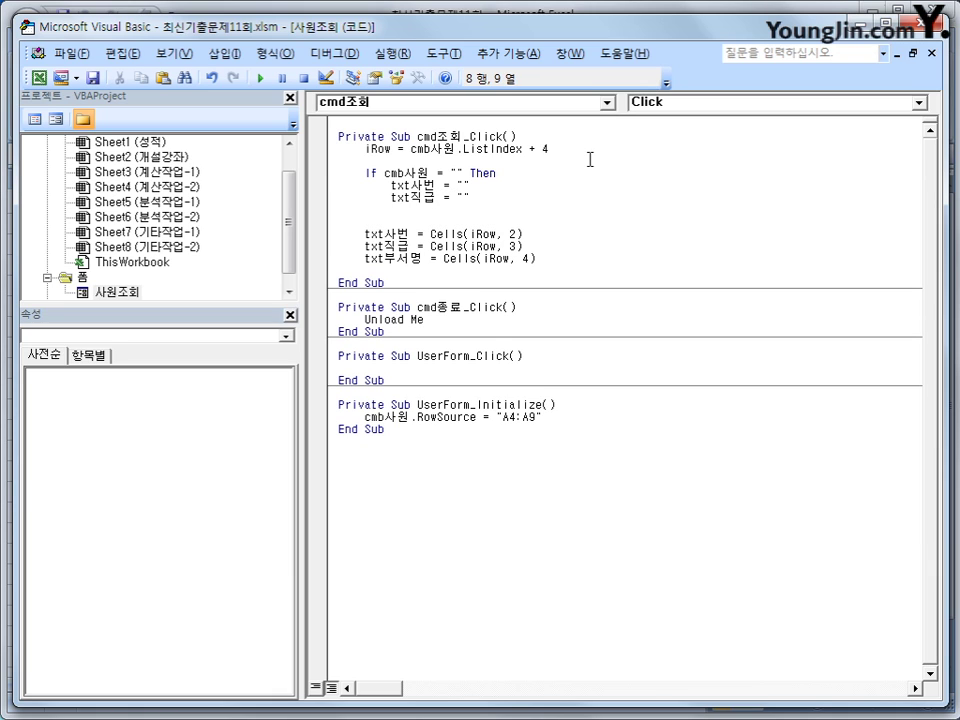
{"action": "type", "text": "t"}
{"action": "type", "text": "xtㅂ"}
{"action": "type", "text": "ㅜ서명 =\"\""}
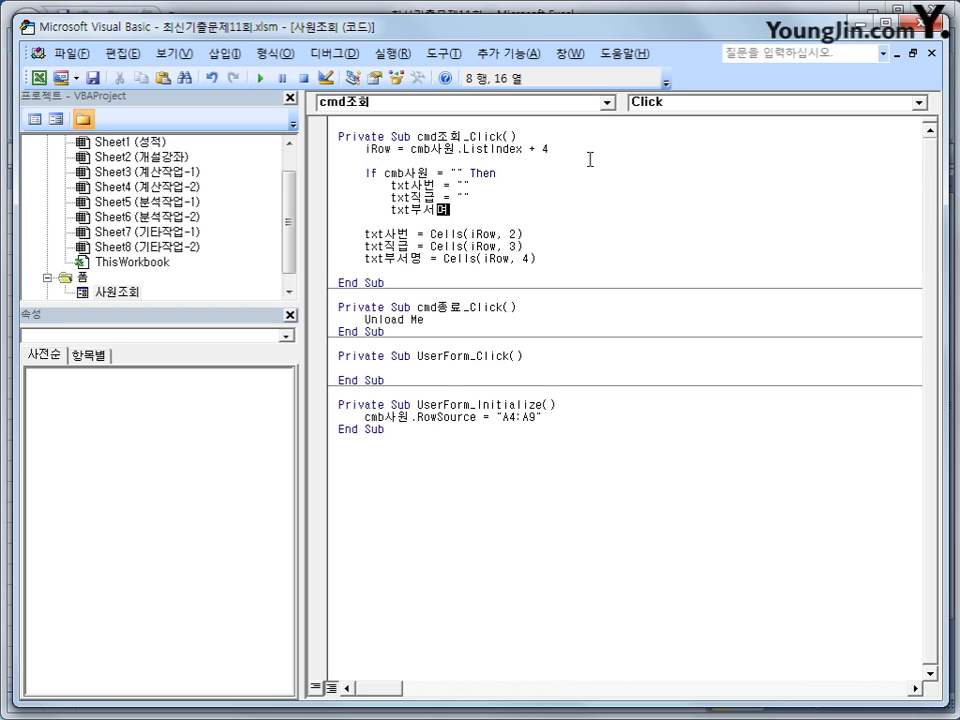
{"action": "key", "text": "Return"}
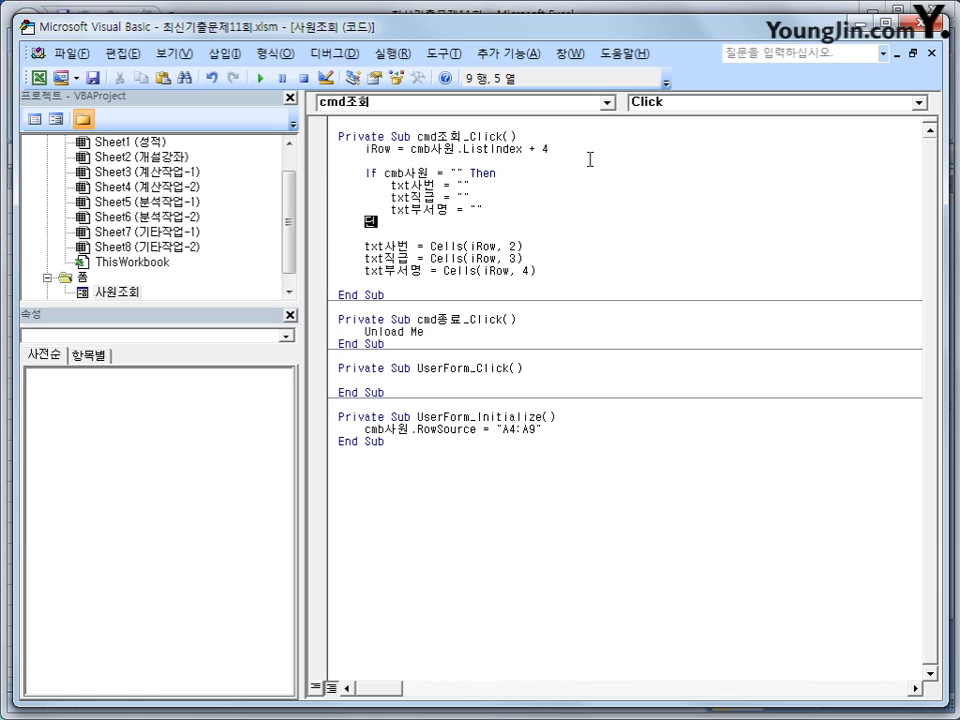
- Add Else above the Cells statements, with the txt사번 = Cells(iRow, 2) statement indented directly beneath it
{"action": "type", "text": "else"}
{"action": "key", "text": "Return"}
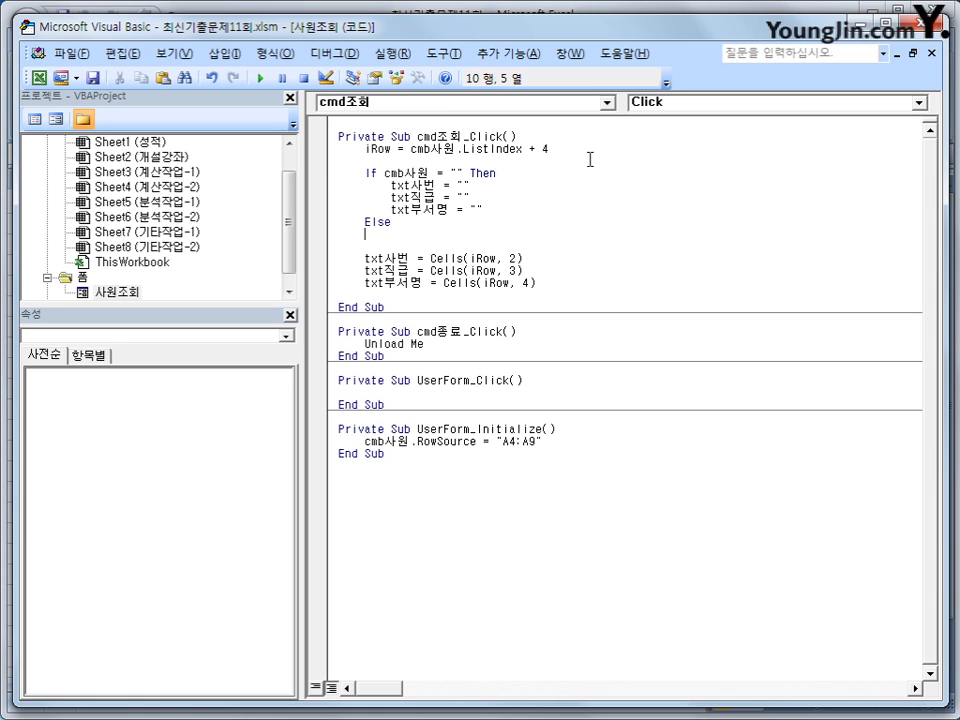
{"action": "key", "text": "Delete"}
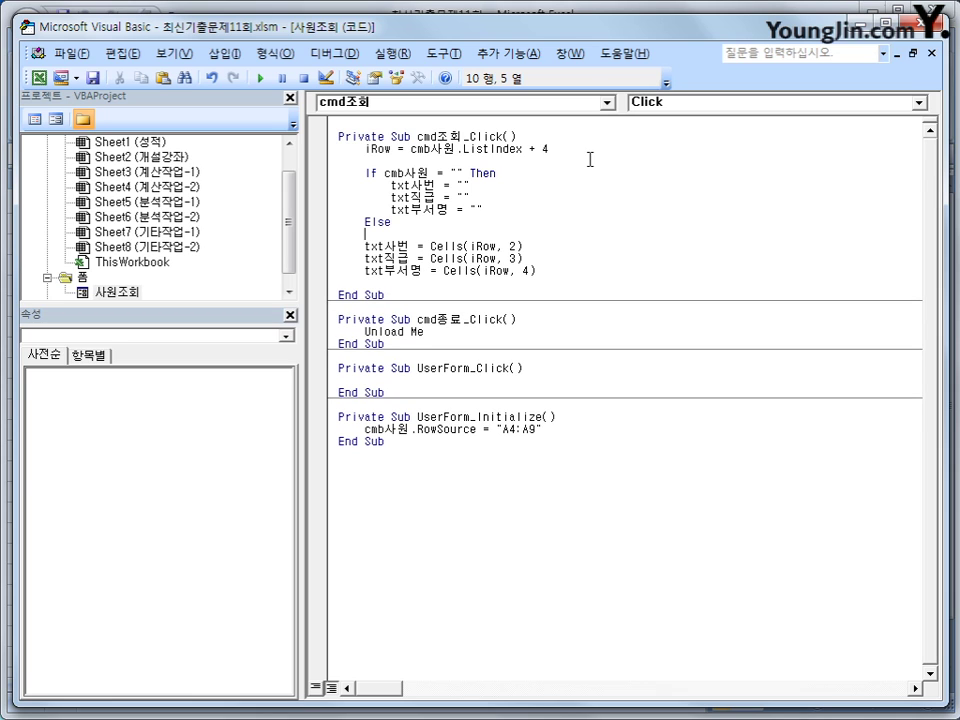
{"action": "key", "text": "Delete"}
- Indent the txt직급 and txt부서명 Cells statements to the level of the Else block
{"action": "key", "text": "Down"}
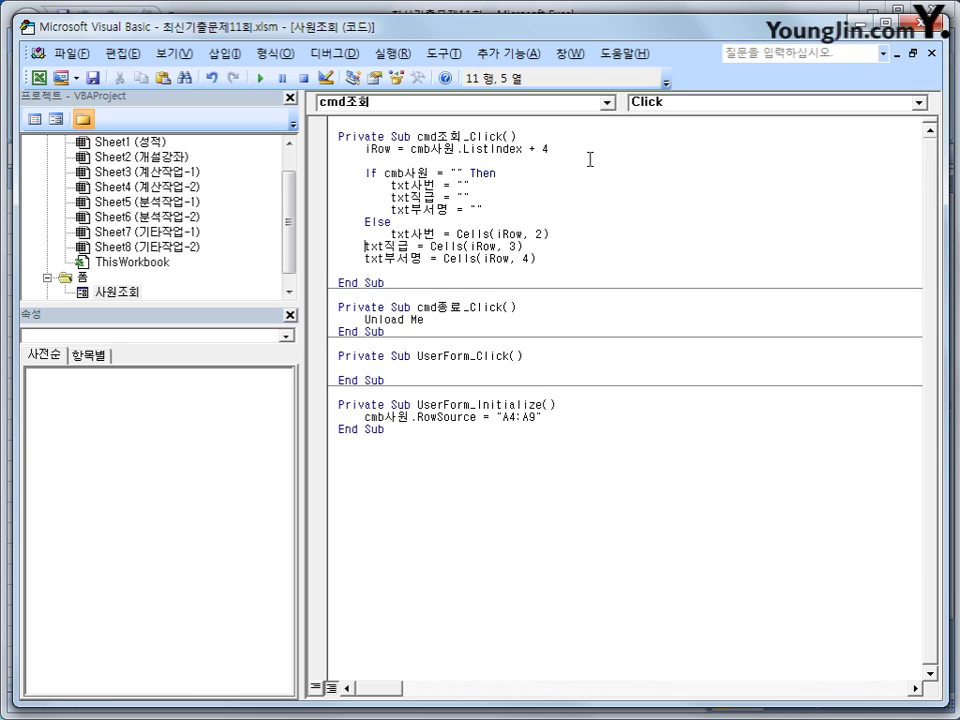
{"action": "key", "text": "Tab"}
{"action": "key", "text": "Down"}
{"action": "key", "text": "Home"}
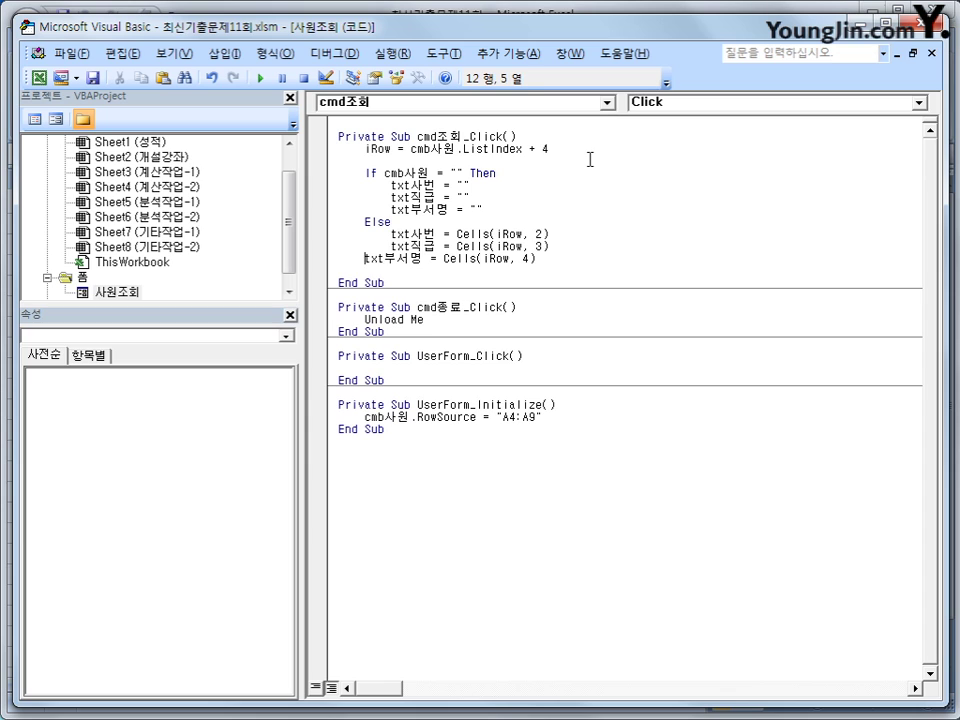
{"action": "key", "text": "Tab"}
{"action": "key", "text": "End"}
- Close the conditional block with End If after the txt부서명 = Cells(iRow, 4) statement
{"action": "key", "text": "Return"}
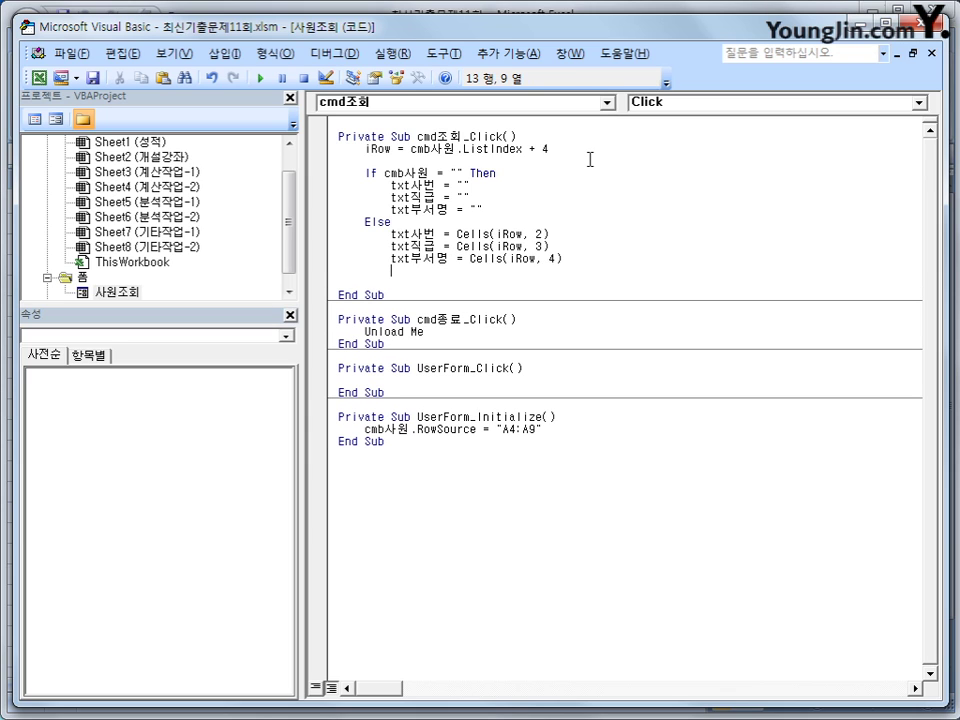
{"action": "key", "text": "shift+Tab"}
{"action": "type", "text": "end if"}
{"action": "key", "text": "Return"}
{"action": "left_click", "coordinate": [555, 469]}
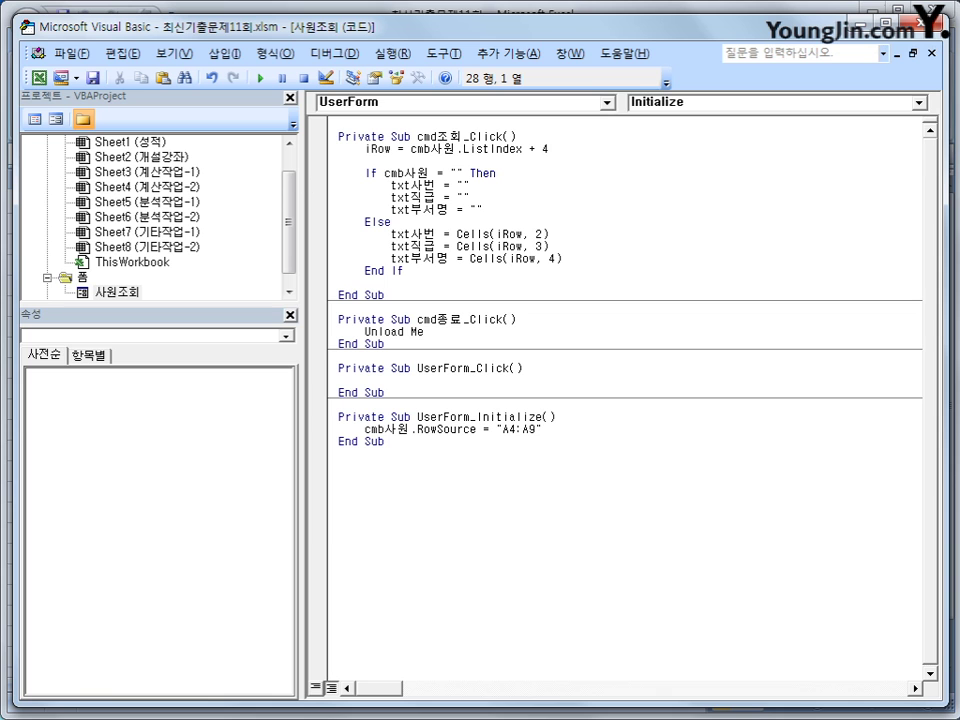
- Return to the worksheet, open the 사원조회 form and test 조회 with an empty 사원이름 and with the first employee
{"action": "left_click", "coordinate": [38, 77]}
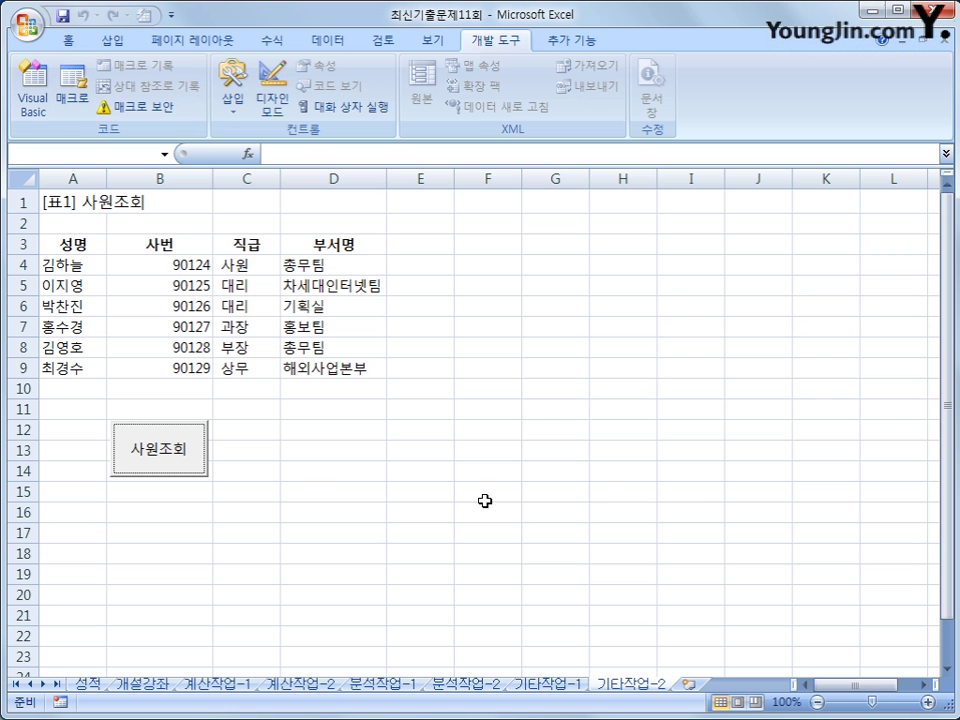
{"action": "left_click", "coordinate": [178, 468]}
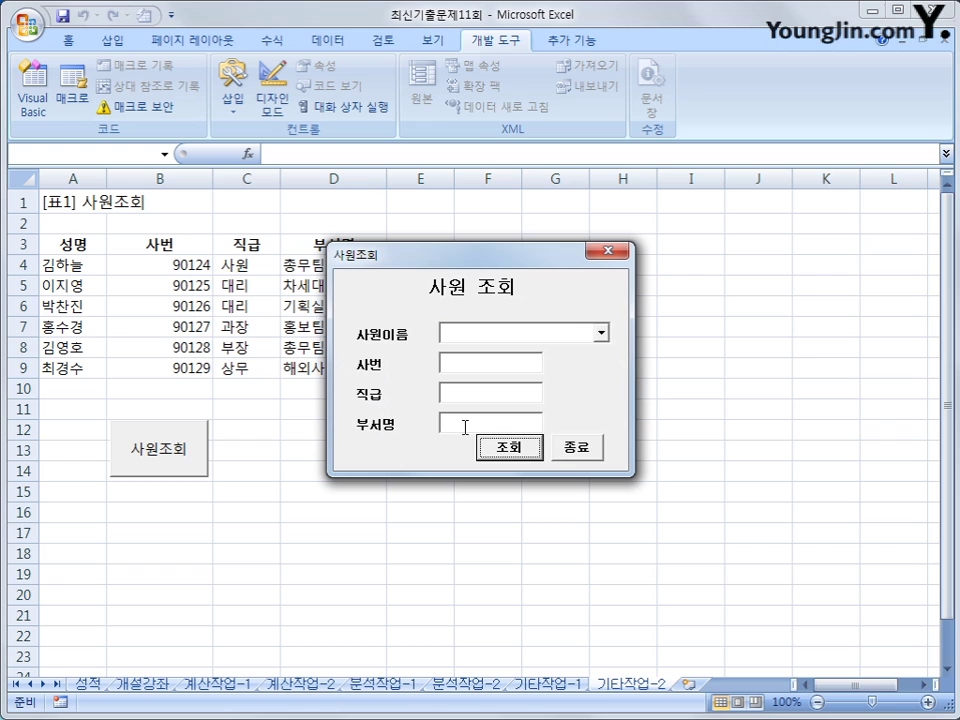
{"action": "left_click", "coordinate": [601, 332]}
{"action": "left_click", "coordinate": [576, 352]}
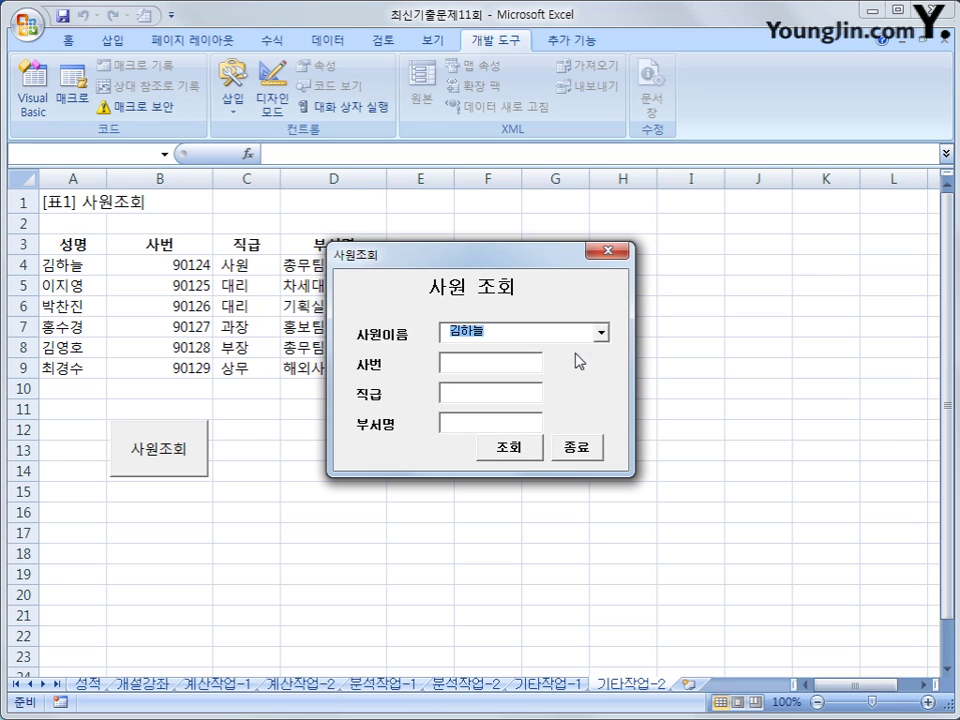
{"action": "left_click", "coordinate": [522, 456]}
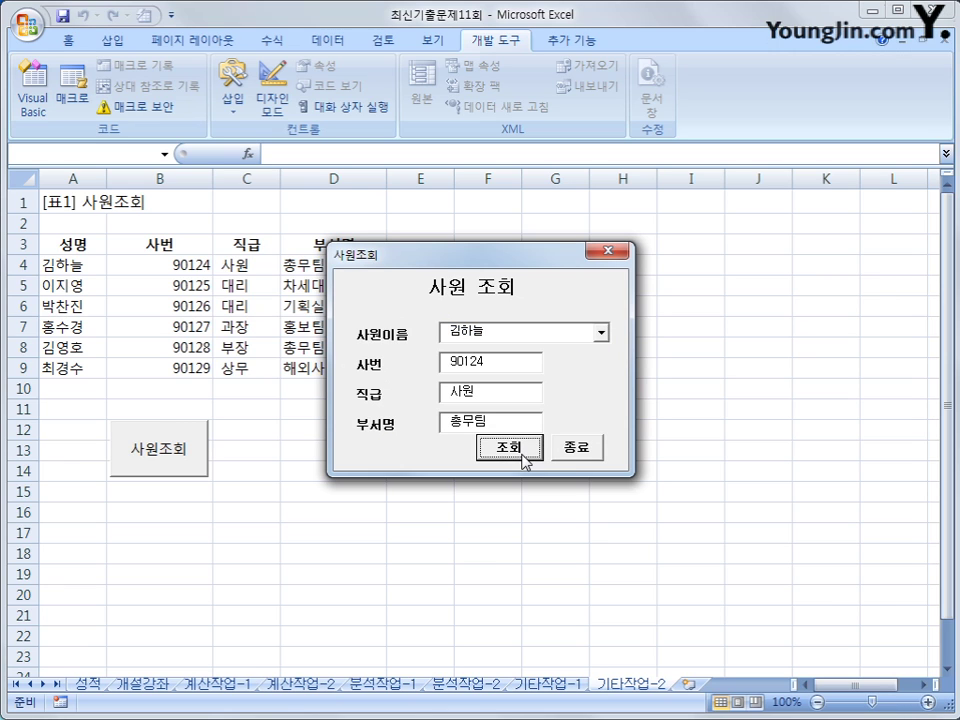